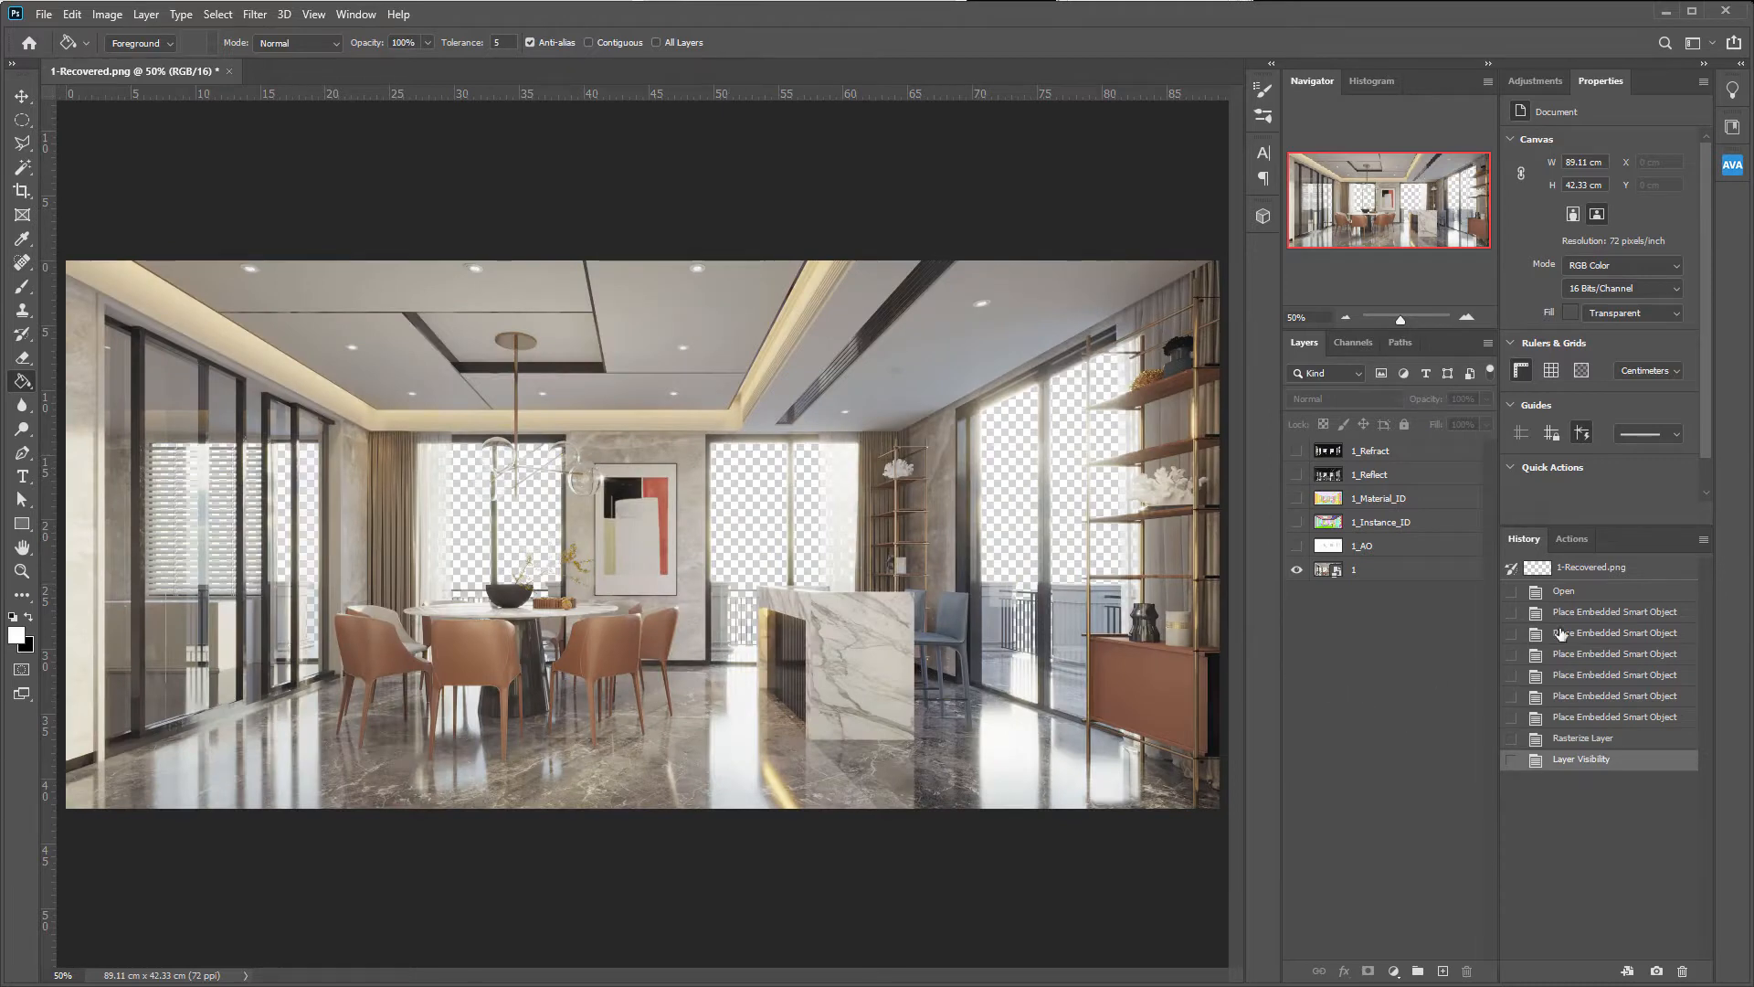
# - Show the 1_AO layer and apply Levels to it, with a black input of 148 and a white input of 246
pyautogui.click(1297, 547)
pyautogui.click(1345, 548)
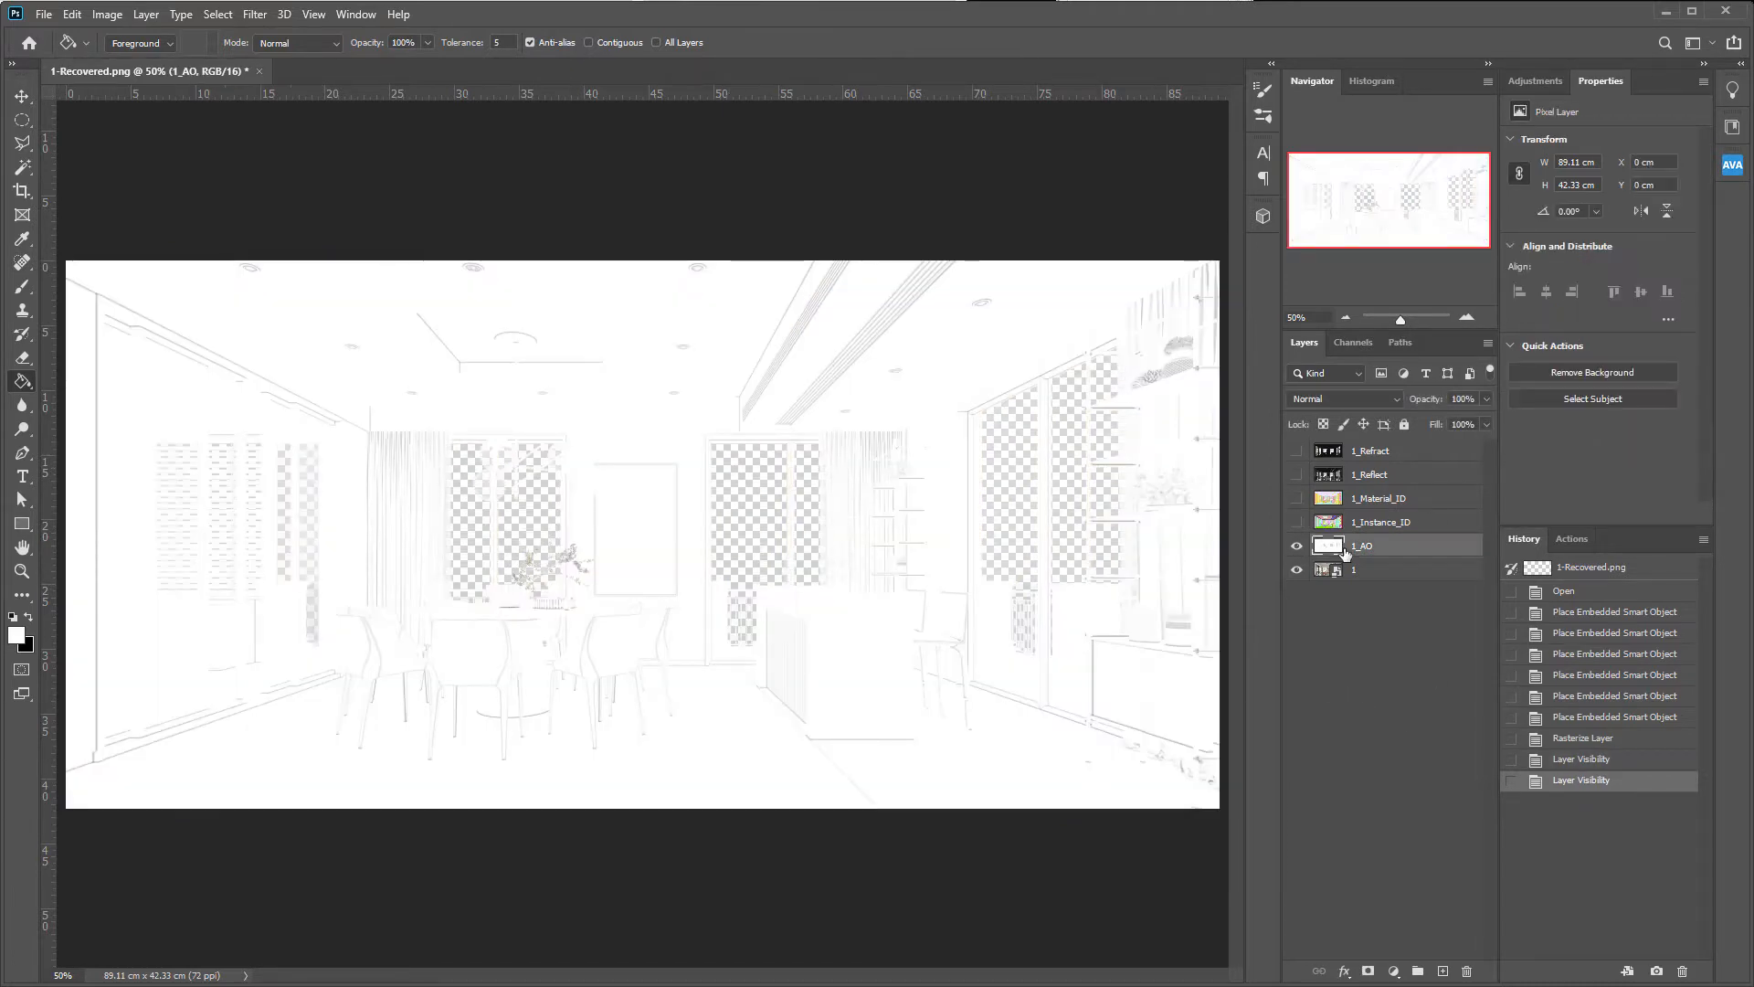
pyautogui.hotkey('ctrl', 'l')
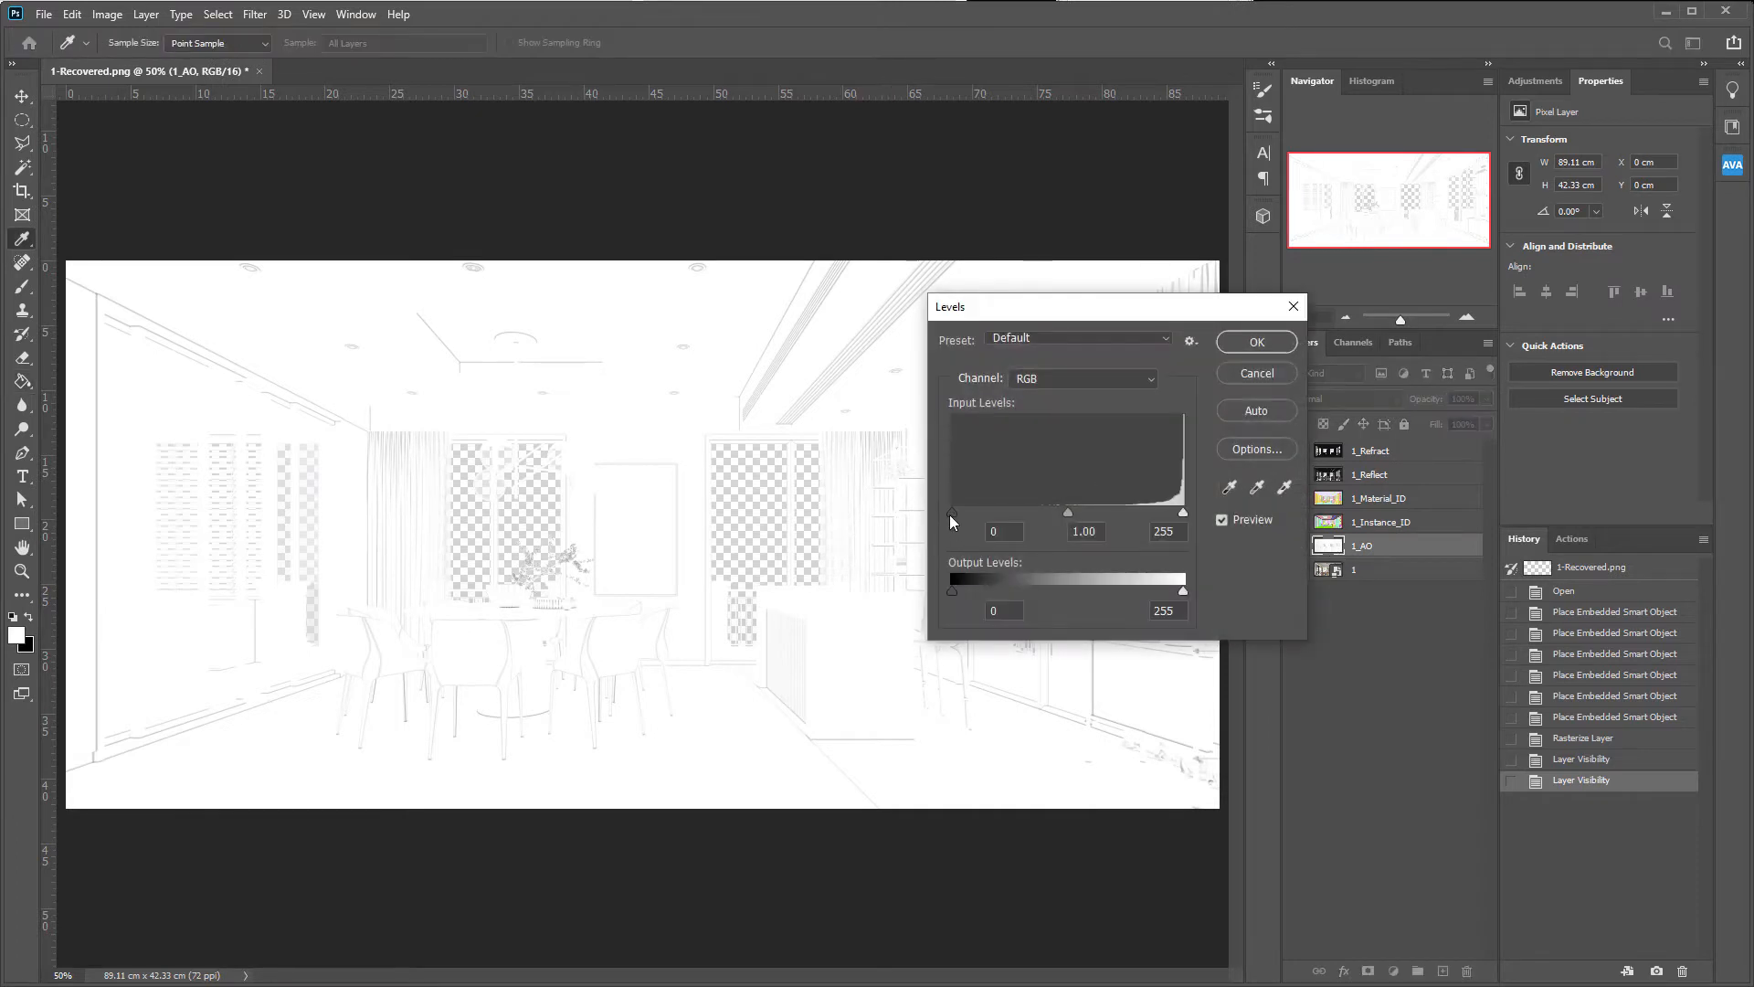
pyautogui.moveTo(951, 514); pyautogui.dragTo(1175, 512)
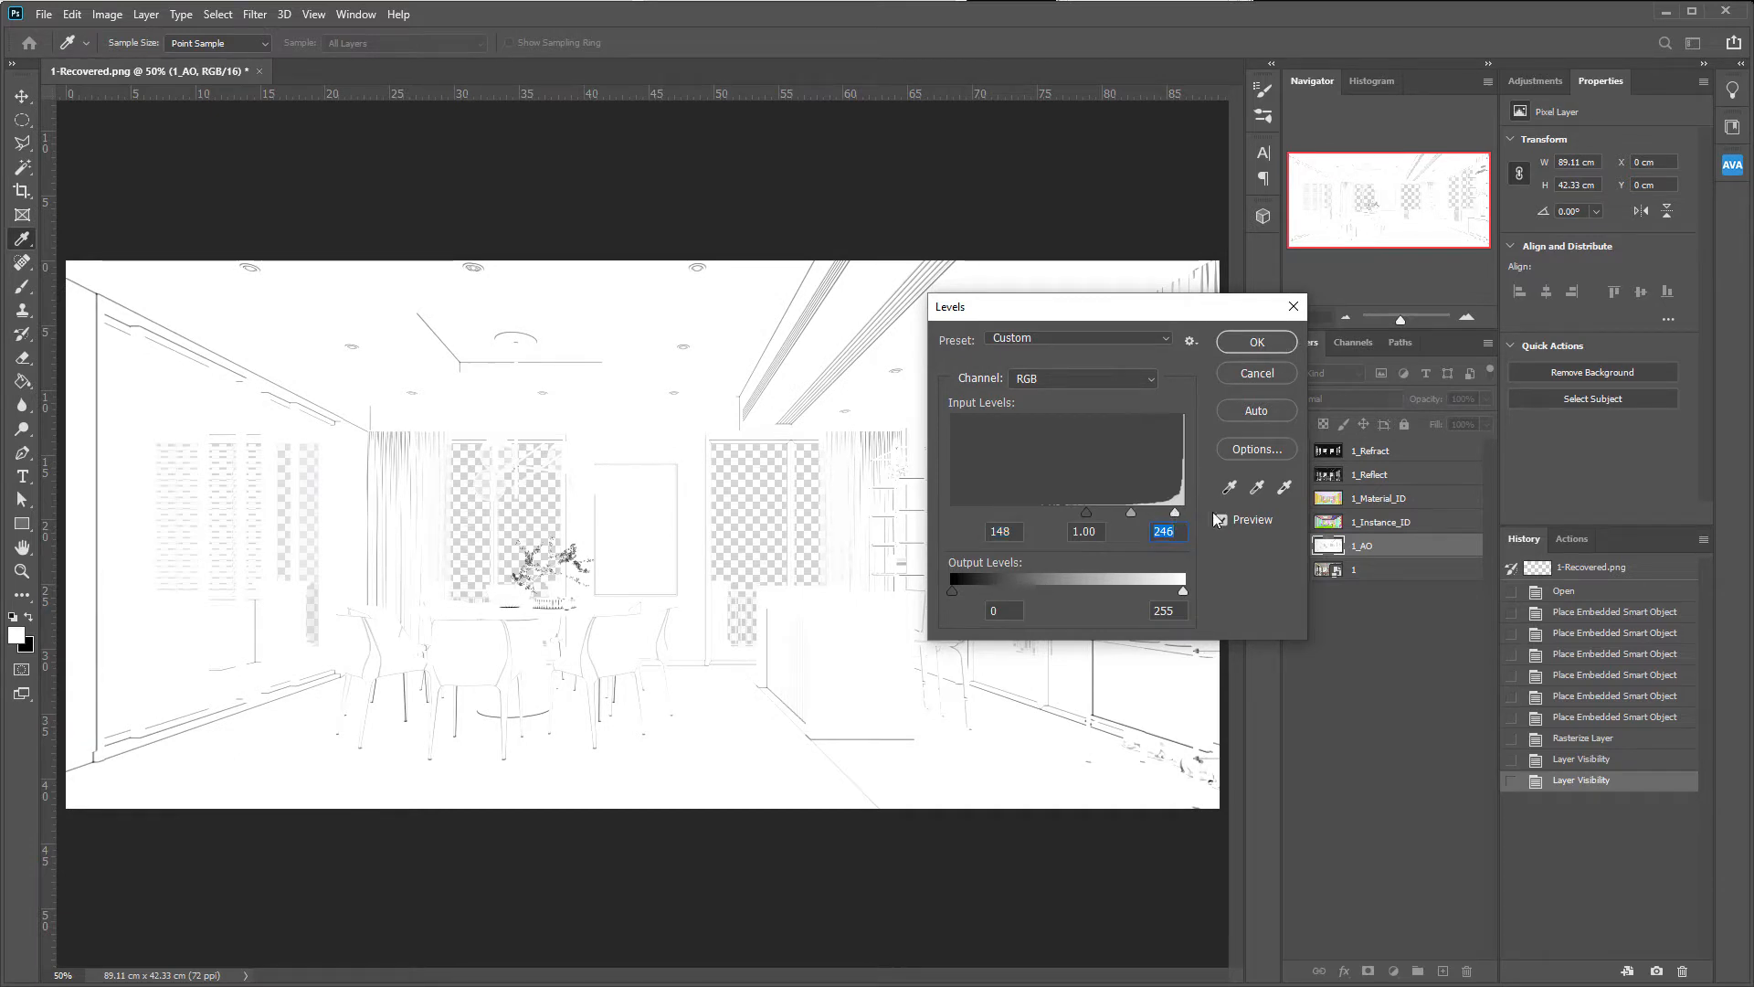
pyautogui.click(1125, 513)
pyautogui.click(1258, 342)
# - Erase the ambient occlusion over the plant on the dining table from the 1_AO layer
pyautogui.press('g')
pyautogui.scroll(15, 552, 576)
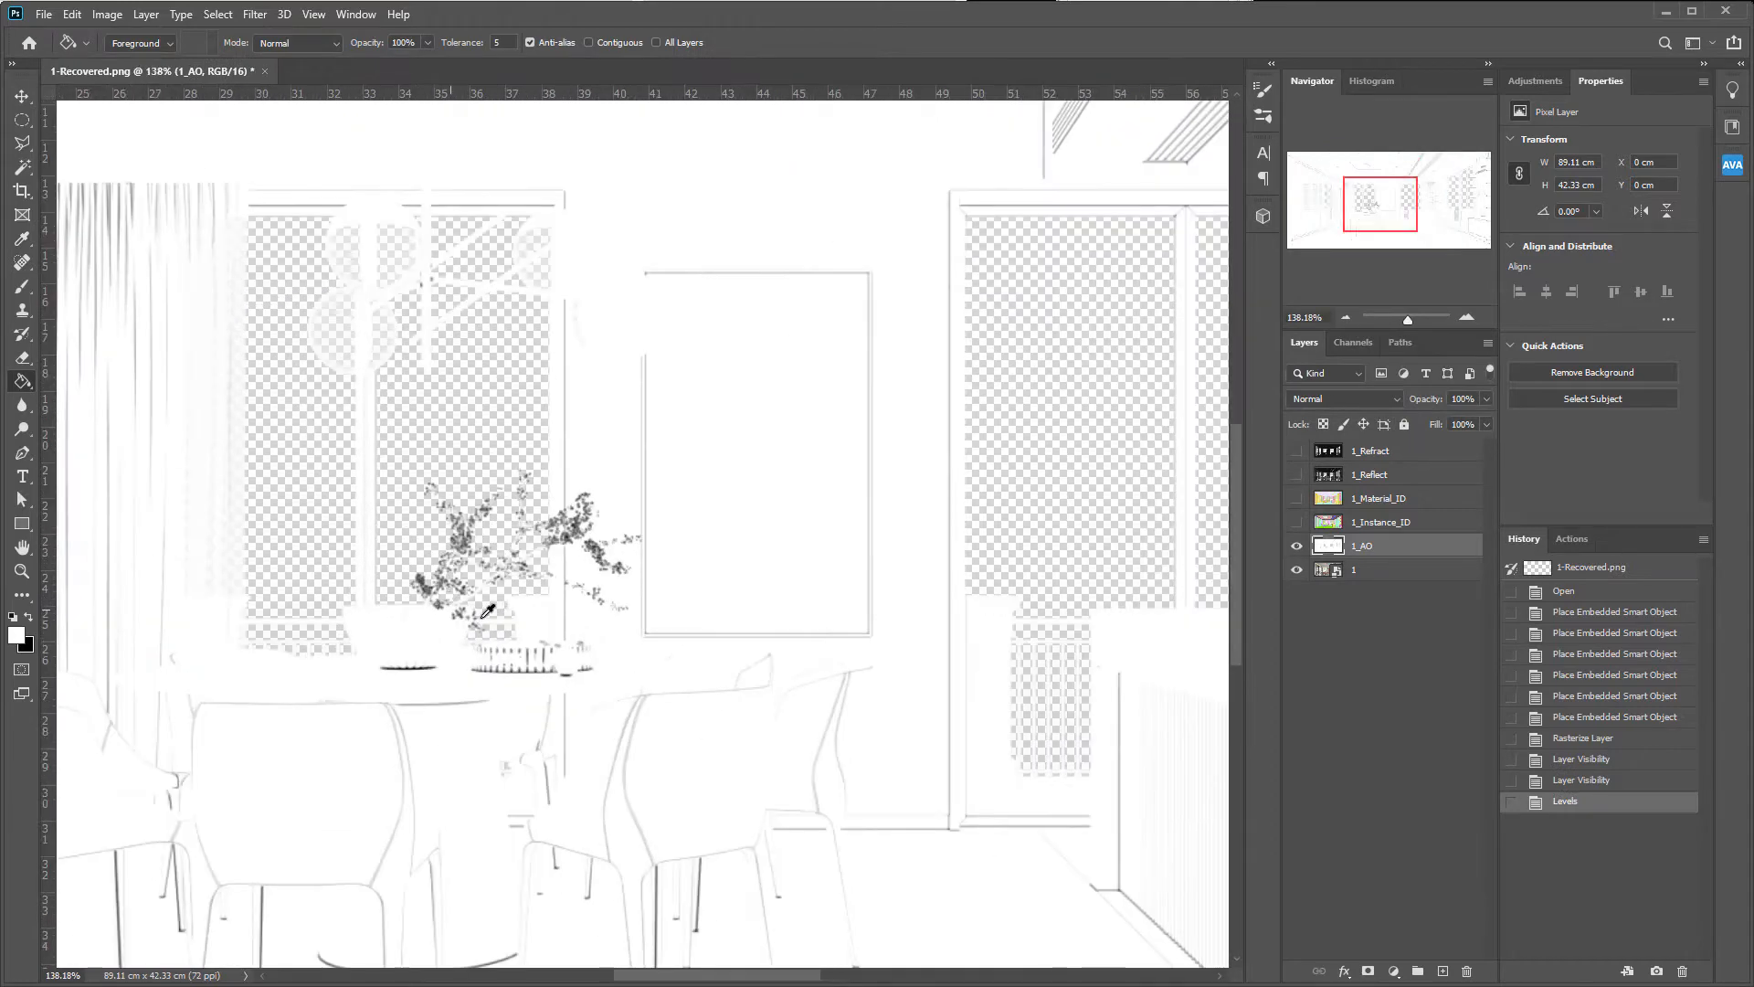
pyautogui.press('e')
pyautogui.moveTo(457, 431)
pyautogui.mouseDown()
pyautogui.moveTo(421, 412)
pyautogui.moveTo(519, 450)
pyautogui.moveTo(625, 454)
pyautogui.moveTo(679, 505)
pyautogui.mouseUp()
pyautogui.moveTo(357, 554); pyautogui.dragTo(424, 543)
pyautogui.scroll(-3, 446, 494)
pyautogui.hotkey('ctrl', '0')
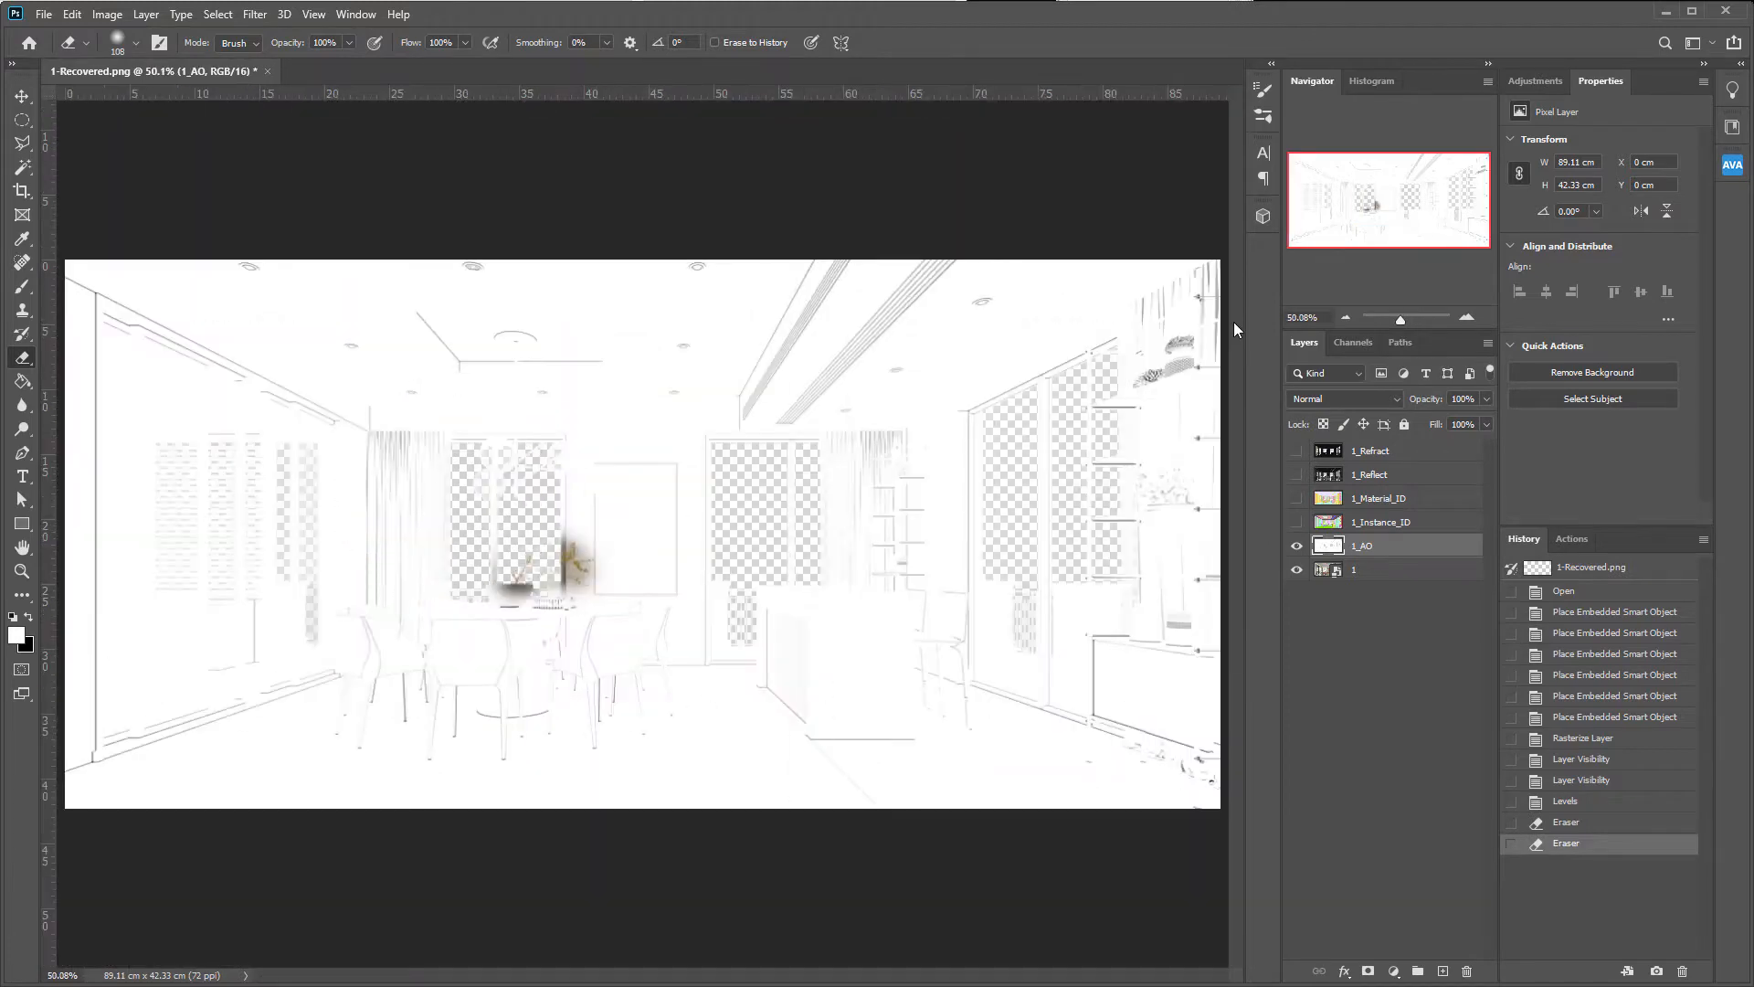
# - Erase the 1_AO layer over the ornaments and white flowers on the right-hand shelving with a smaller, soft eraser
pyautogui.scroll(5, 1197, 339)
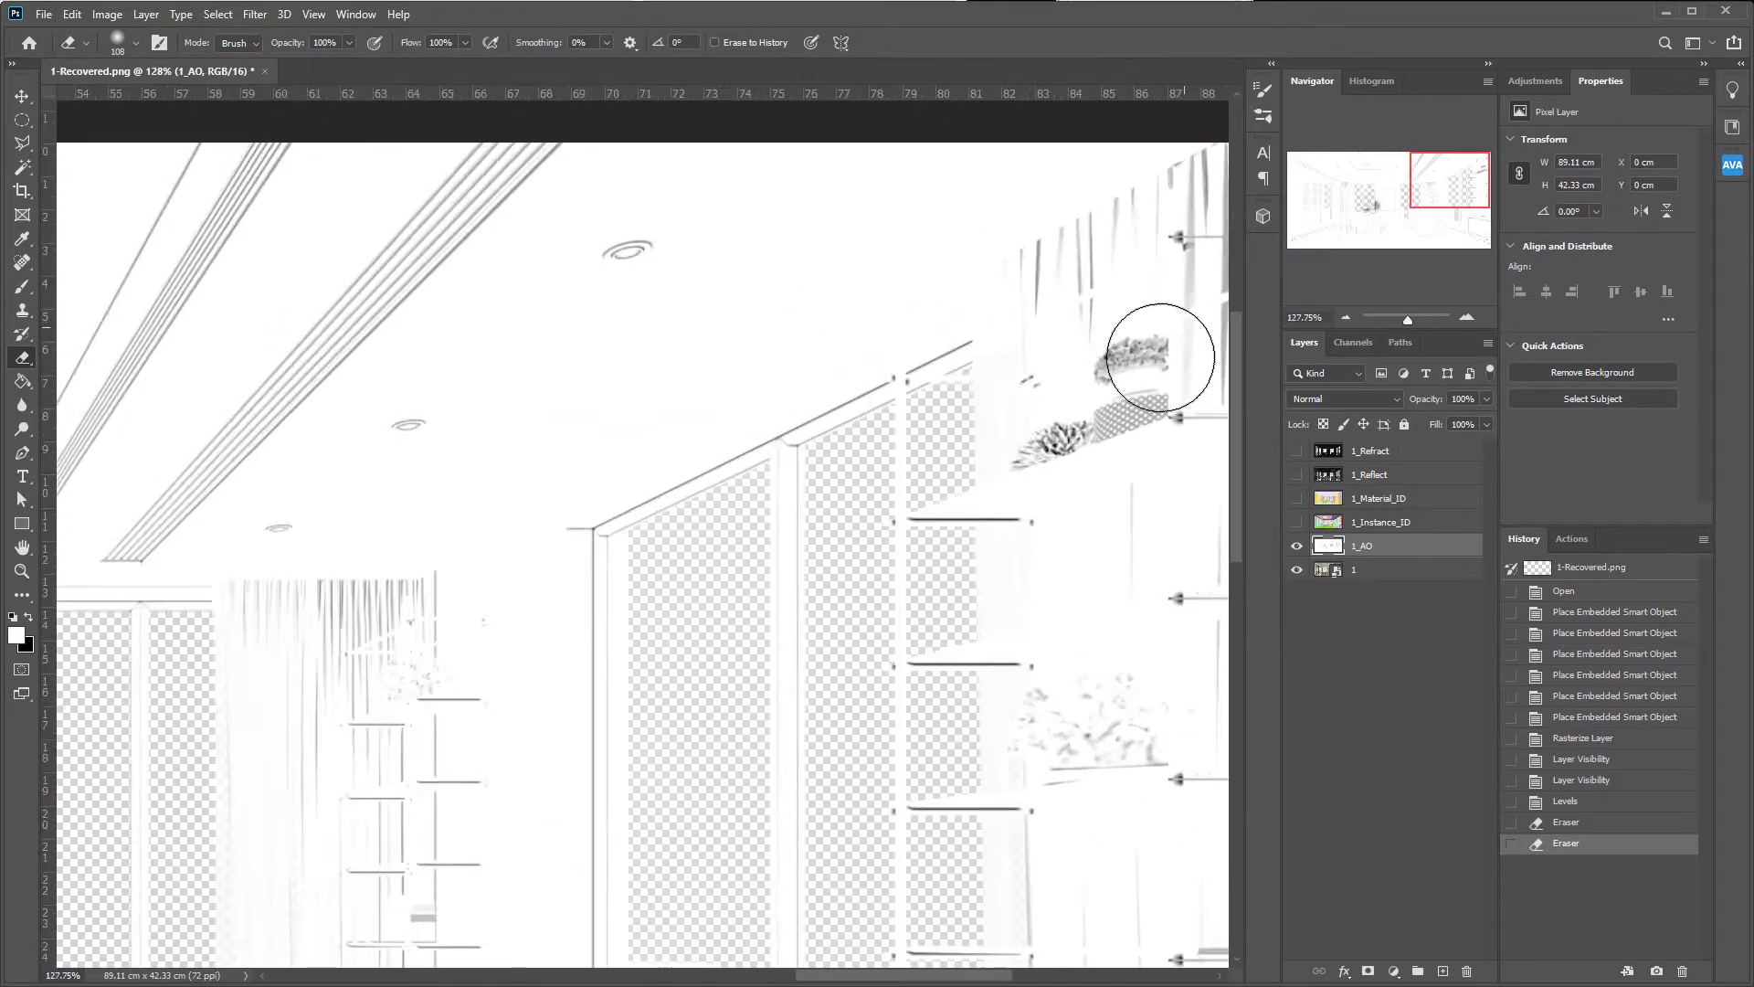
pyautogui.rightClick(1153, 338)
pyautogui.click(1285, 374)
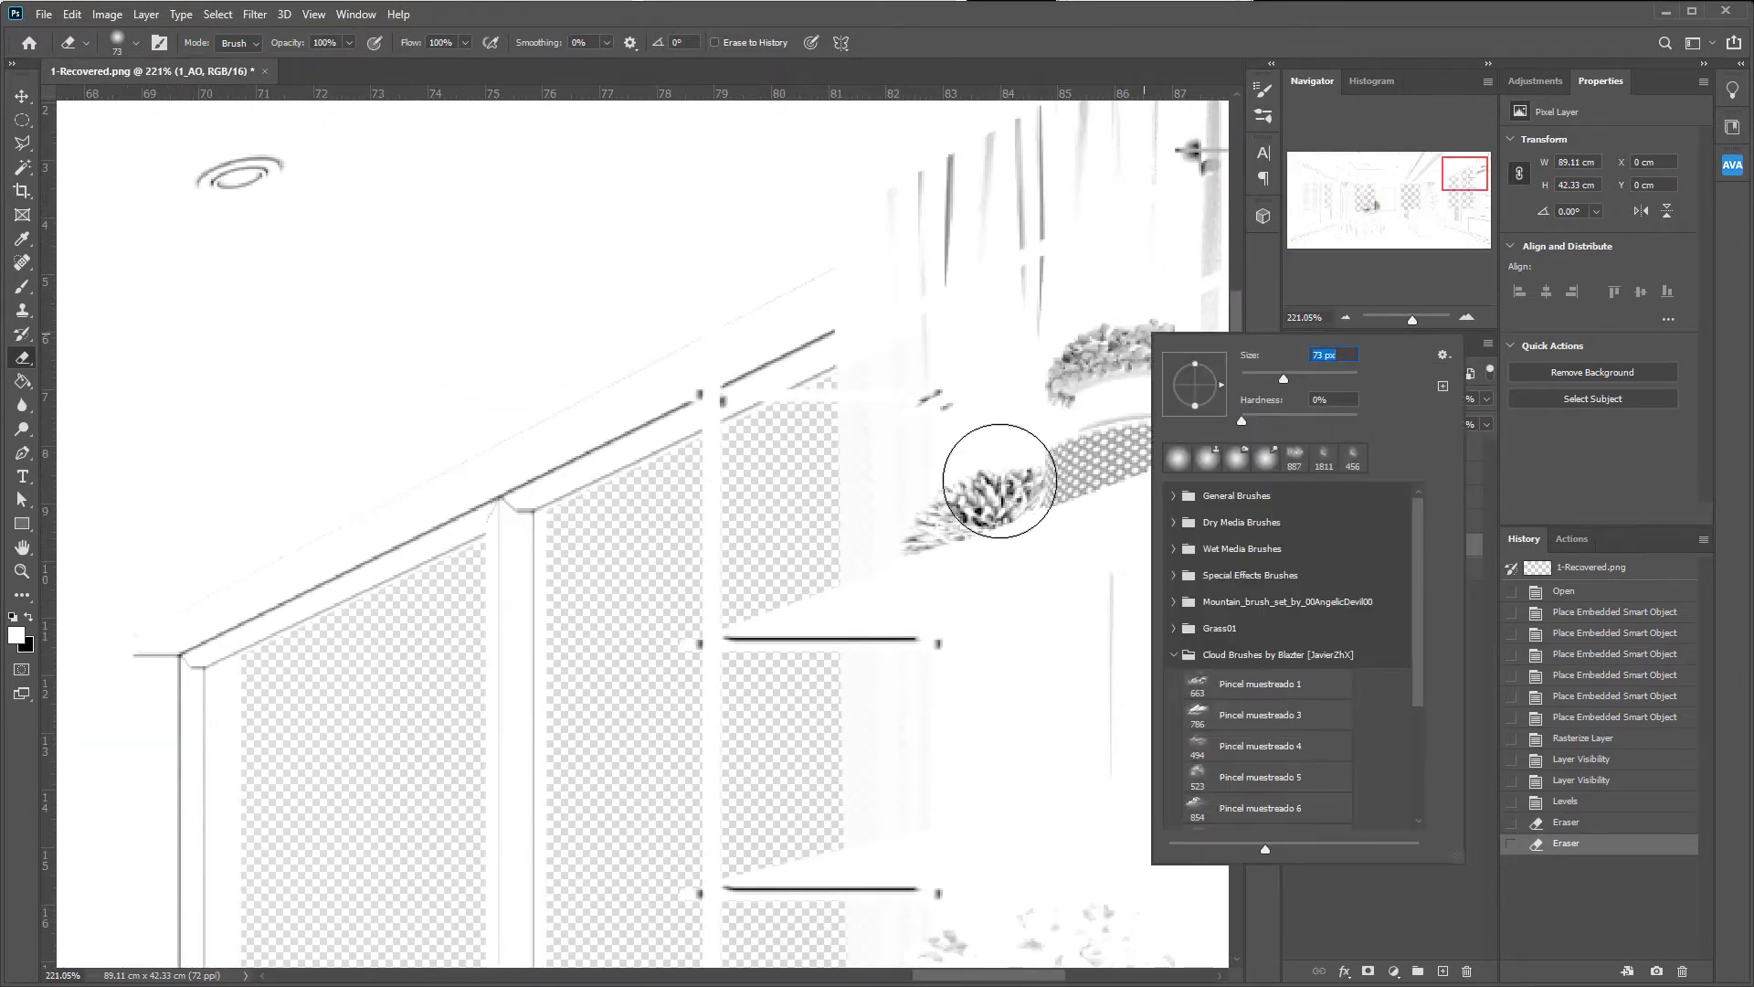
pyautogui.click(1269, 375)
pyautogui.moveTo(969, 512)
pyautogui.mouseDown()
pyautogui.moveTo(927, 528)
pyautogui.moveTo(1168, 445)
pyautogui.moveTo(1100, 436)
pyautogui.moveTo(1150, 346)
pyautogui.moveTo(1089, 359)
pyautogui.moveTo(1053, 370)
pyautogui.mouseUp()
pyautogui.scroll(-3, 776, 309)
pyautogui.scroll(3, 996, 704)
pyautogui.moveTo(866, 778)
pyautogui.mouseDown()
pyautogui.moveTo(806, 758)
pyautogui.moveTo(767, 707)
pyautogui.moveTo(898, 668)
pyautogui.moveTo(934, 694)
pyautogui.moveTo(805, 722)
pyautogui.mouseUp()
pyautogui.scroll(-3, 763, 389)
pyautogui.scroll(-2, 773, 399)
pyautogui.scroll(-2, 842, 666)
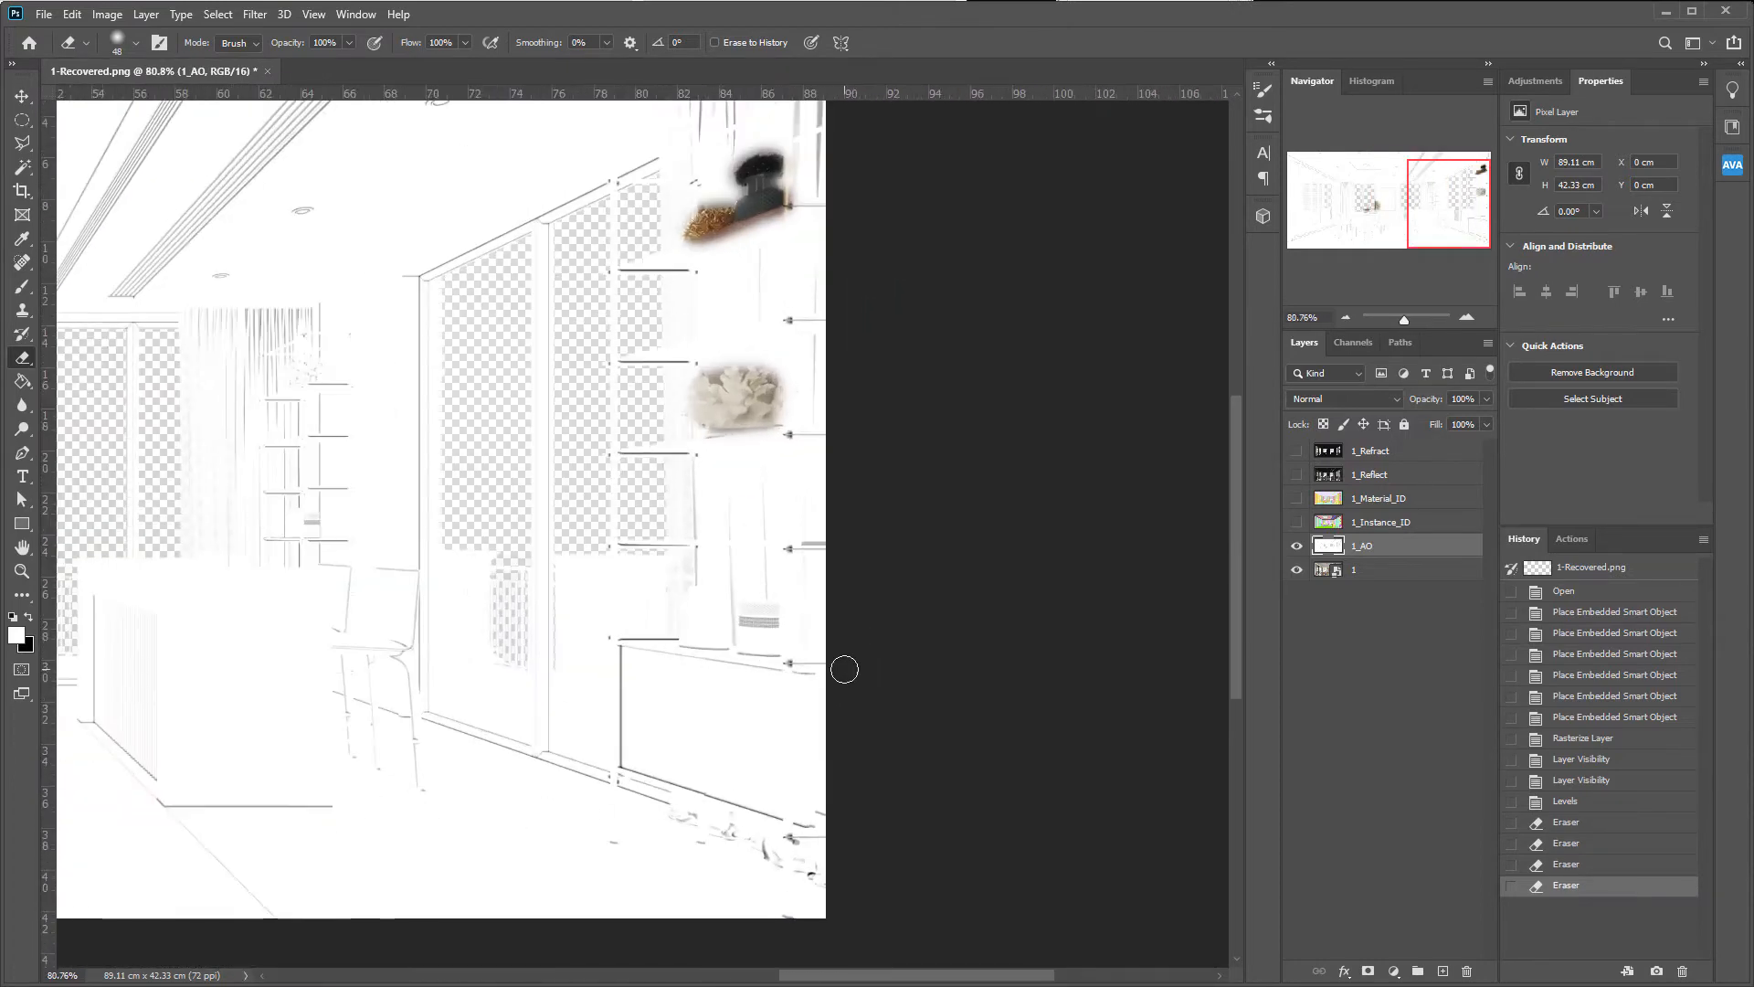
pyautogui.scroll(-3, 978, 666)
pyautogui.scroll(2, 775, 573)
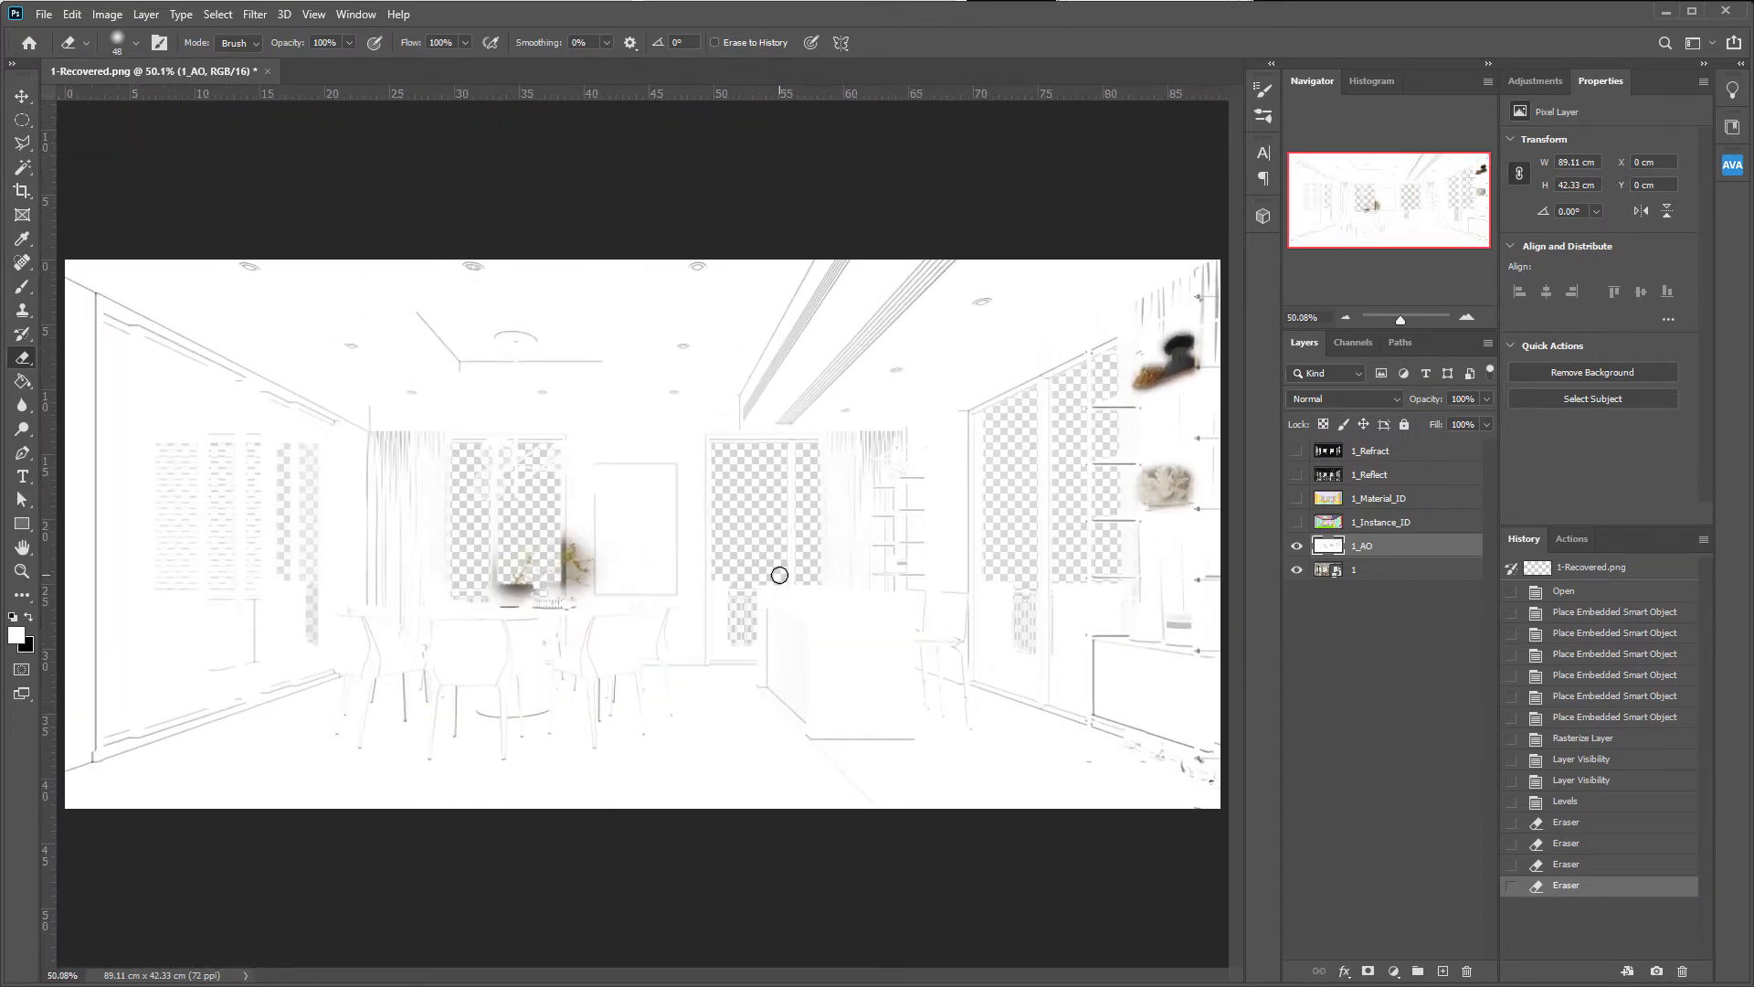
# - Set the 1_AO layer's blend mode to Multiply and its opacity to 48%
pyautogui.click(1351, 404)
pyautogui.click(1321, 473)
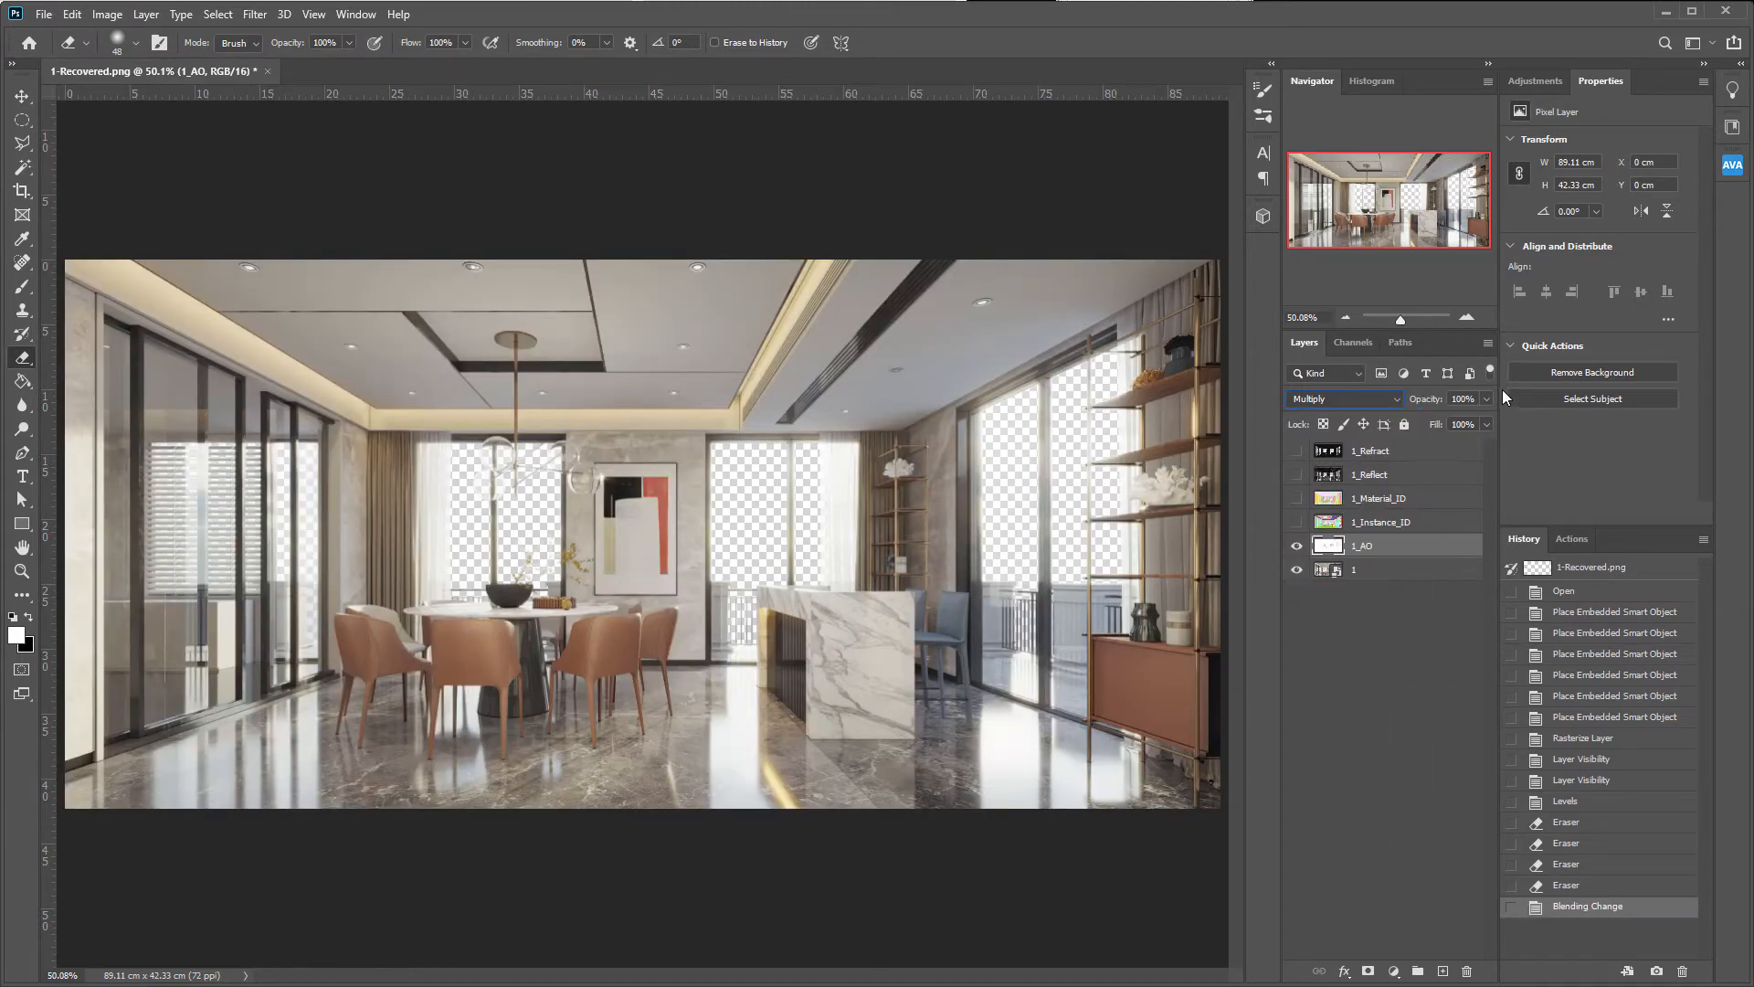
pyautogui.moveTo(1438, 403); pyautogui.dragTo(1166, 402)
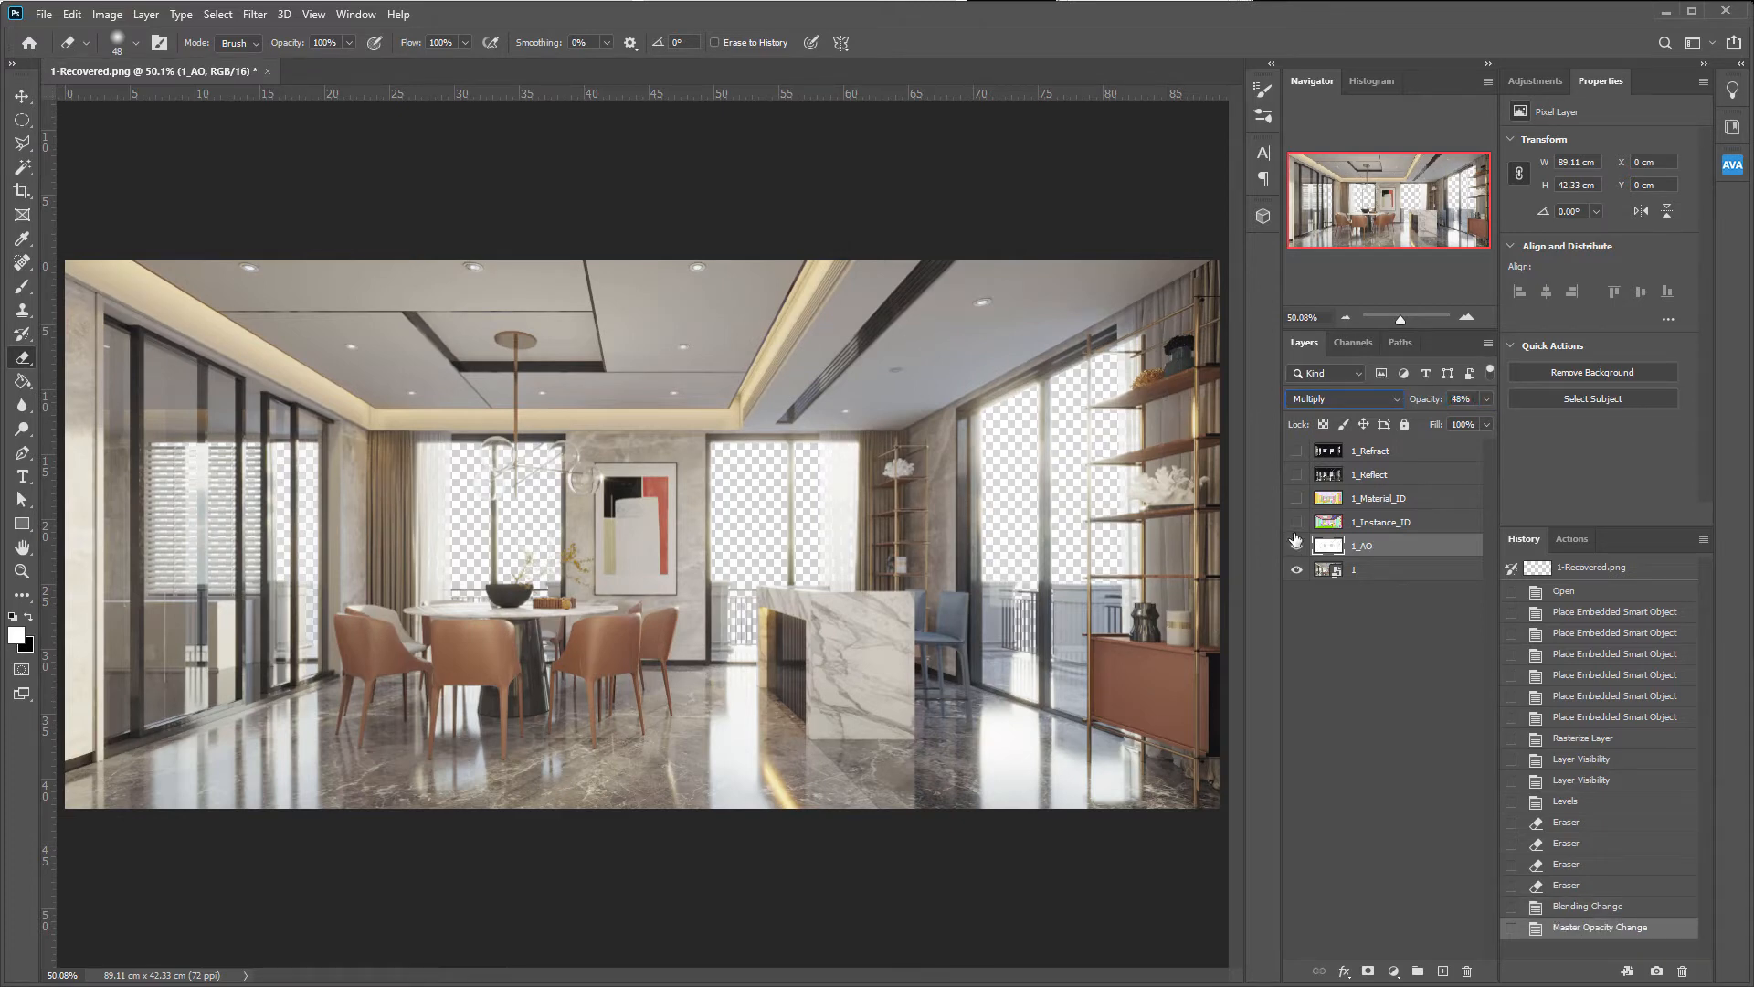
# - Move the 1_Reflect and 1_Refract layers directly above 1_AO and show the 1_Reflect layer
pyautogui.click(1337, 475)
pyautogui.keyDown('shift'); pyautogui.click(1337, 451); pyautogui.keyUp('shift')
pyautogui.moveTo(1337, 450); pyautogui.dragTo(1302, 527)
pyautogui.click(1297, 522)
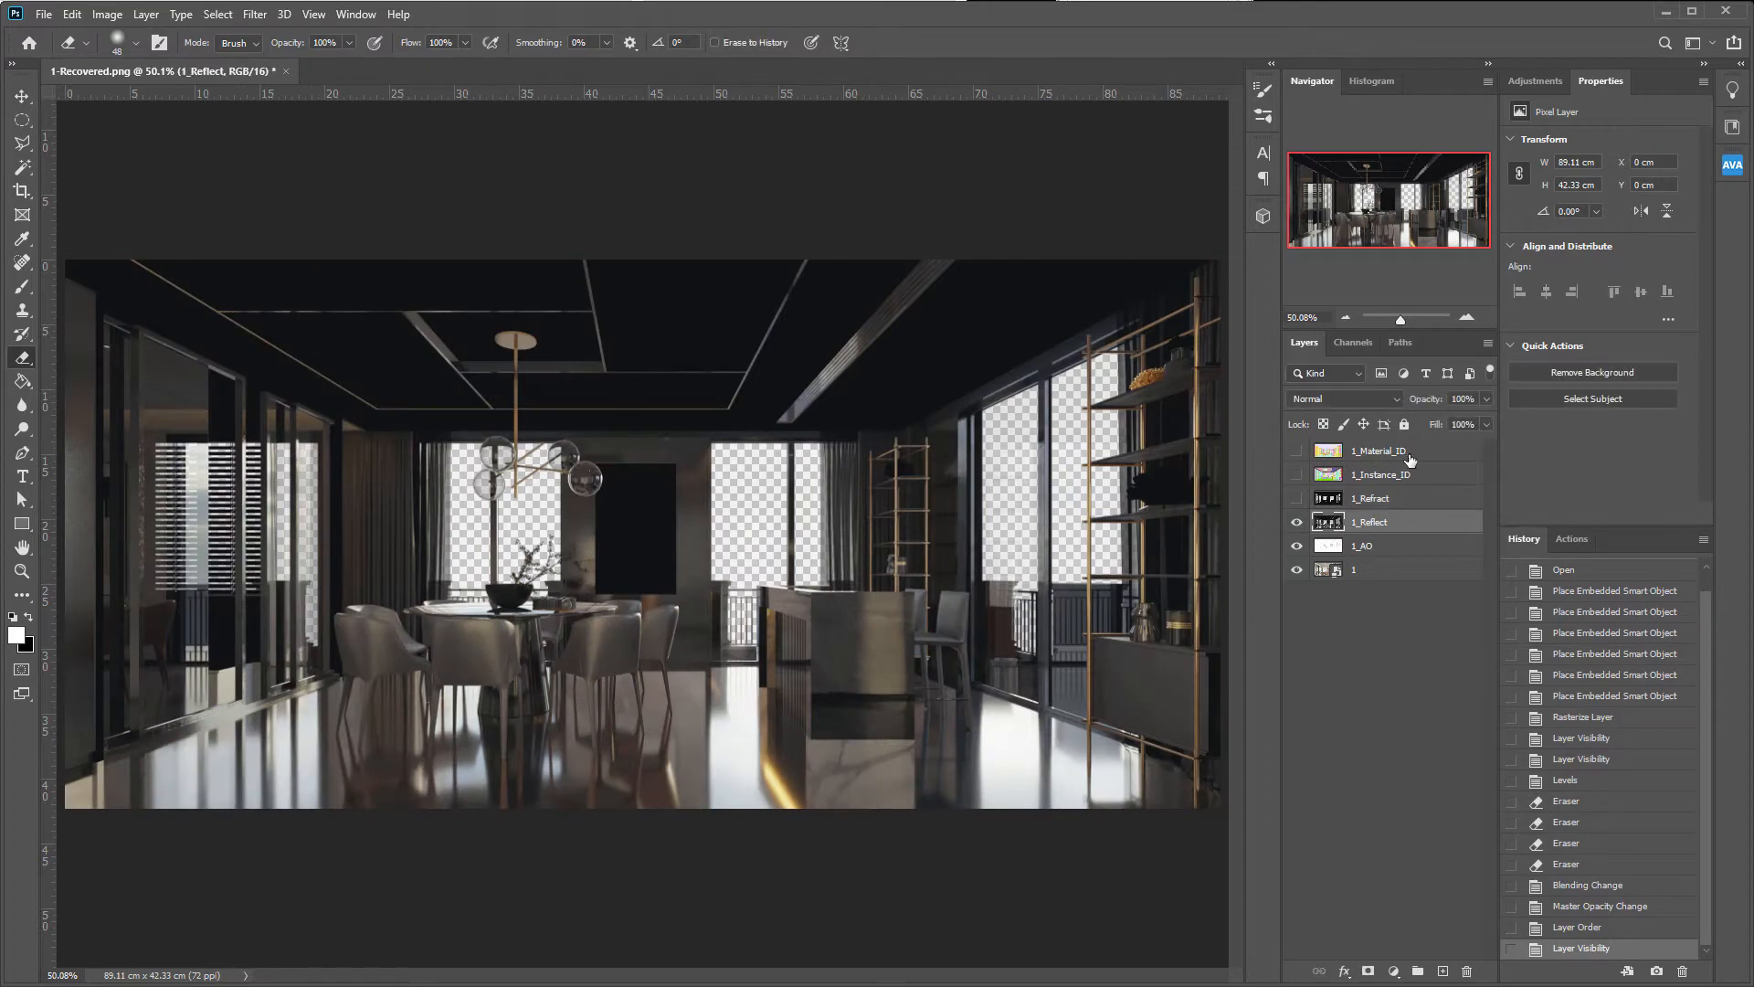
# - Set the 1_Reflect layer's blend mode to Screen and its opacity to 9%
pyautogui.click(1390, 400)
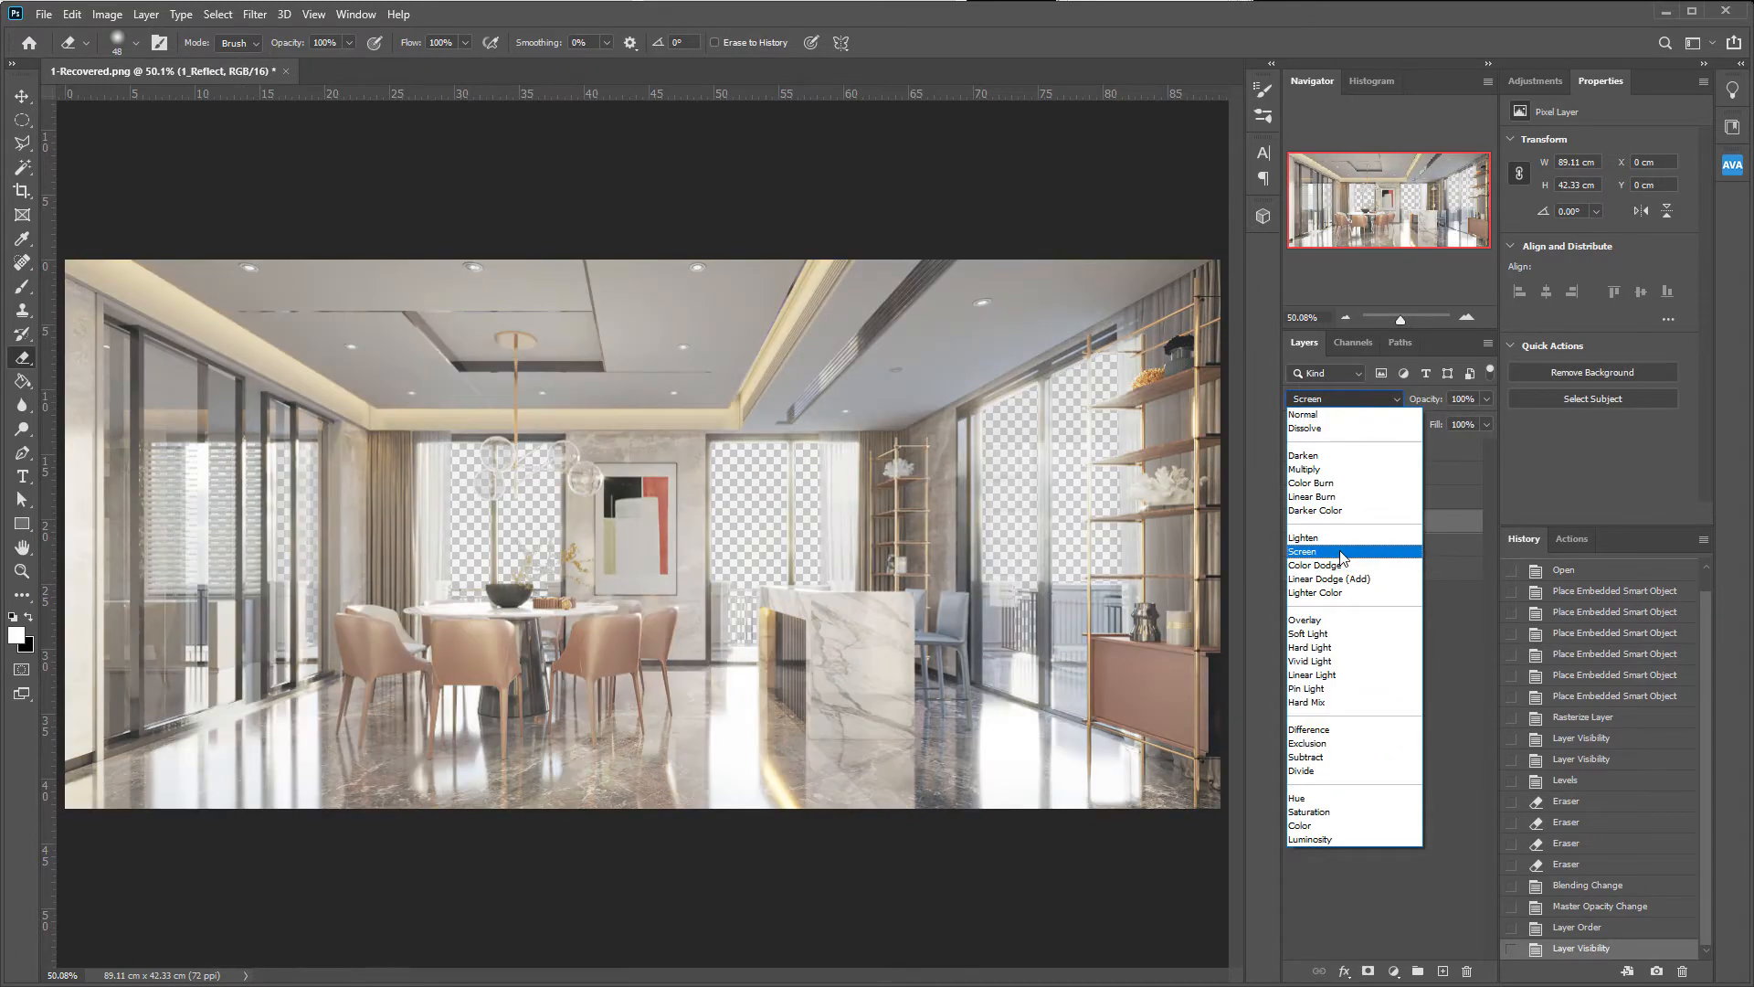
pyautogui.click(1342, 552)
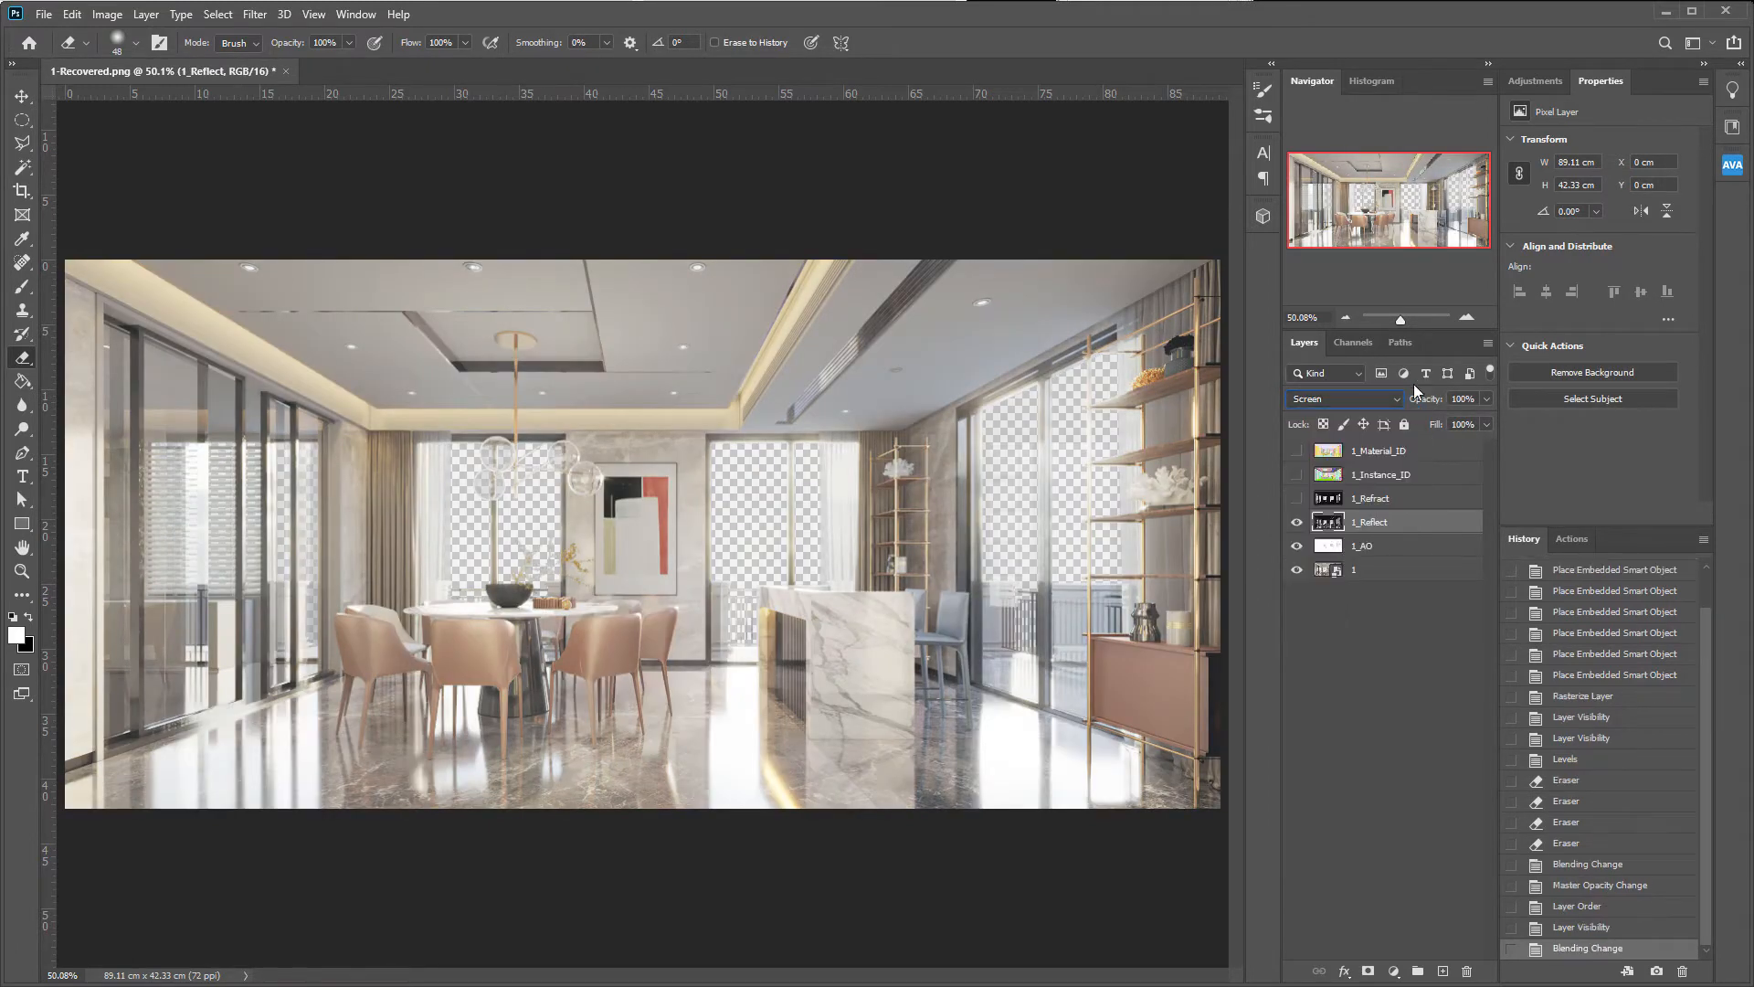
pyautogui.click(1368, 407)
pyautogui.click(1368, 407)
pyautogui.moveTo(1423, 404)
pyautogui.mouseDown()
pyautogui.moveTo(1335, 407)
pyautogui.moveTo(1436, 408)
pyautogui.mouseUp()
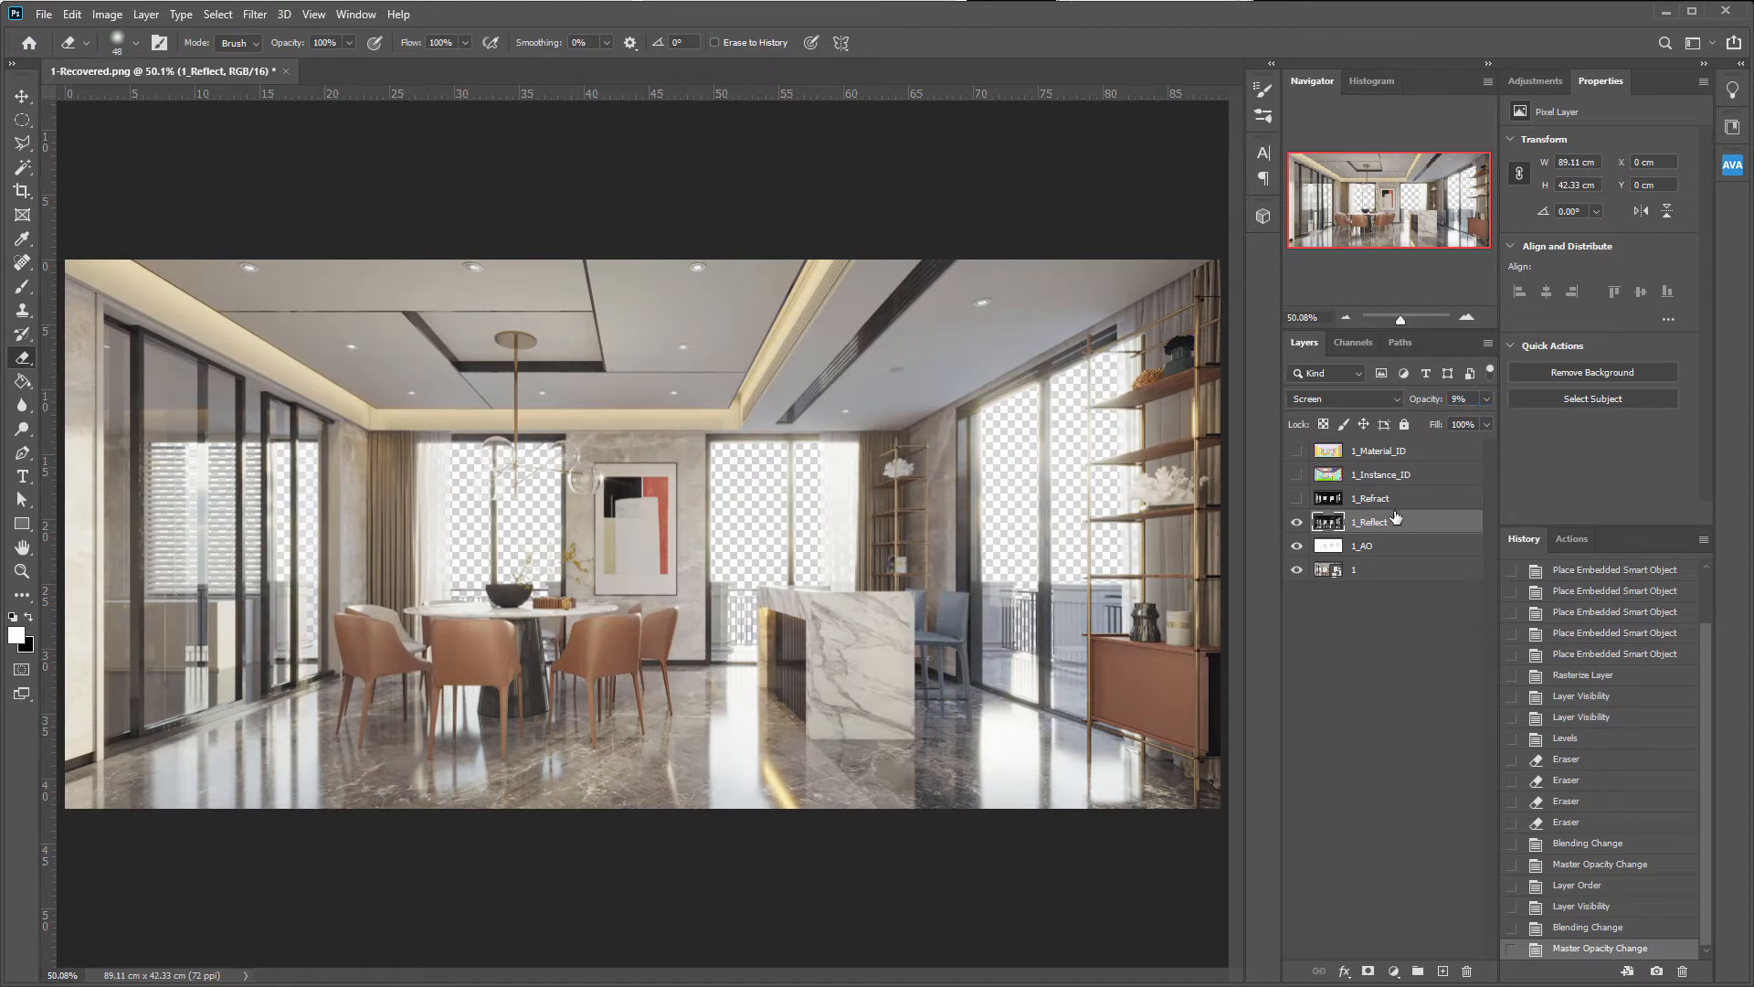
# - Show the 1_Refract layer and blend it with Screen mode at 12% opacity
pyautogui.click(1298, 498)
pyautogui.click(1366, 498)
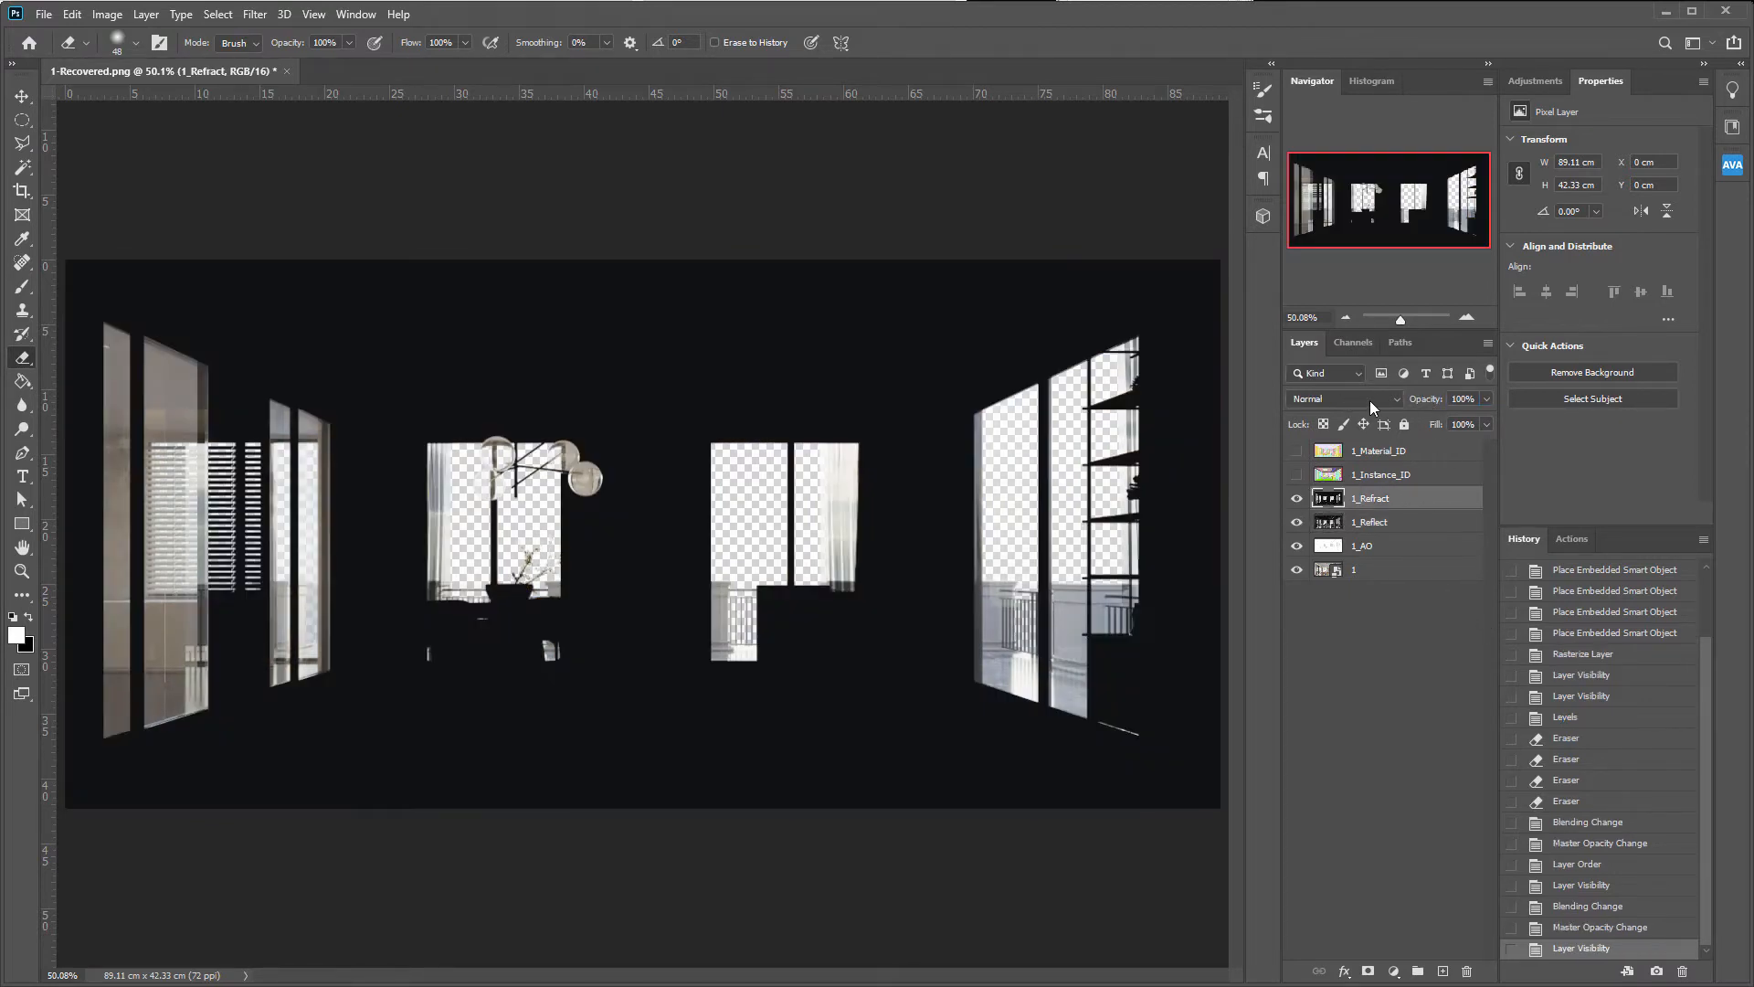
pyautogui.click(1371, 403)
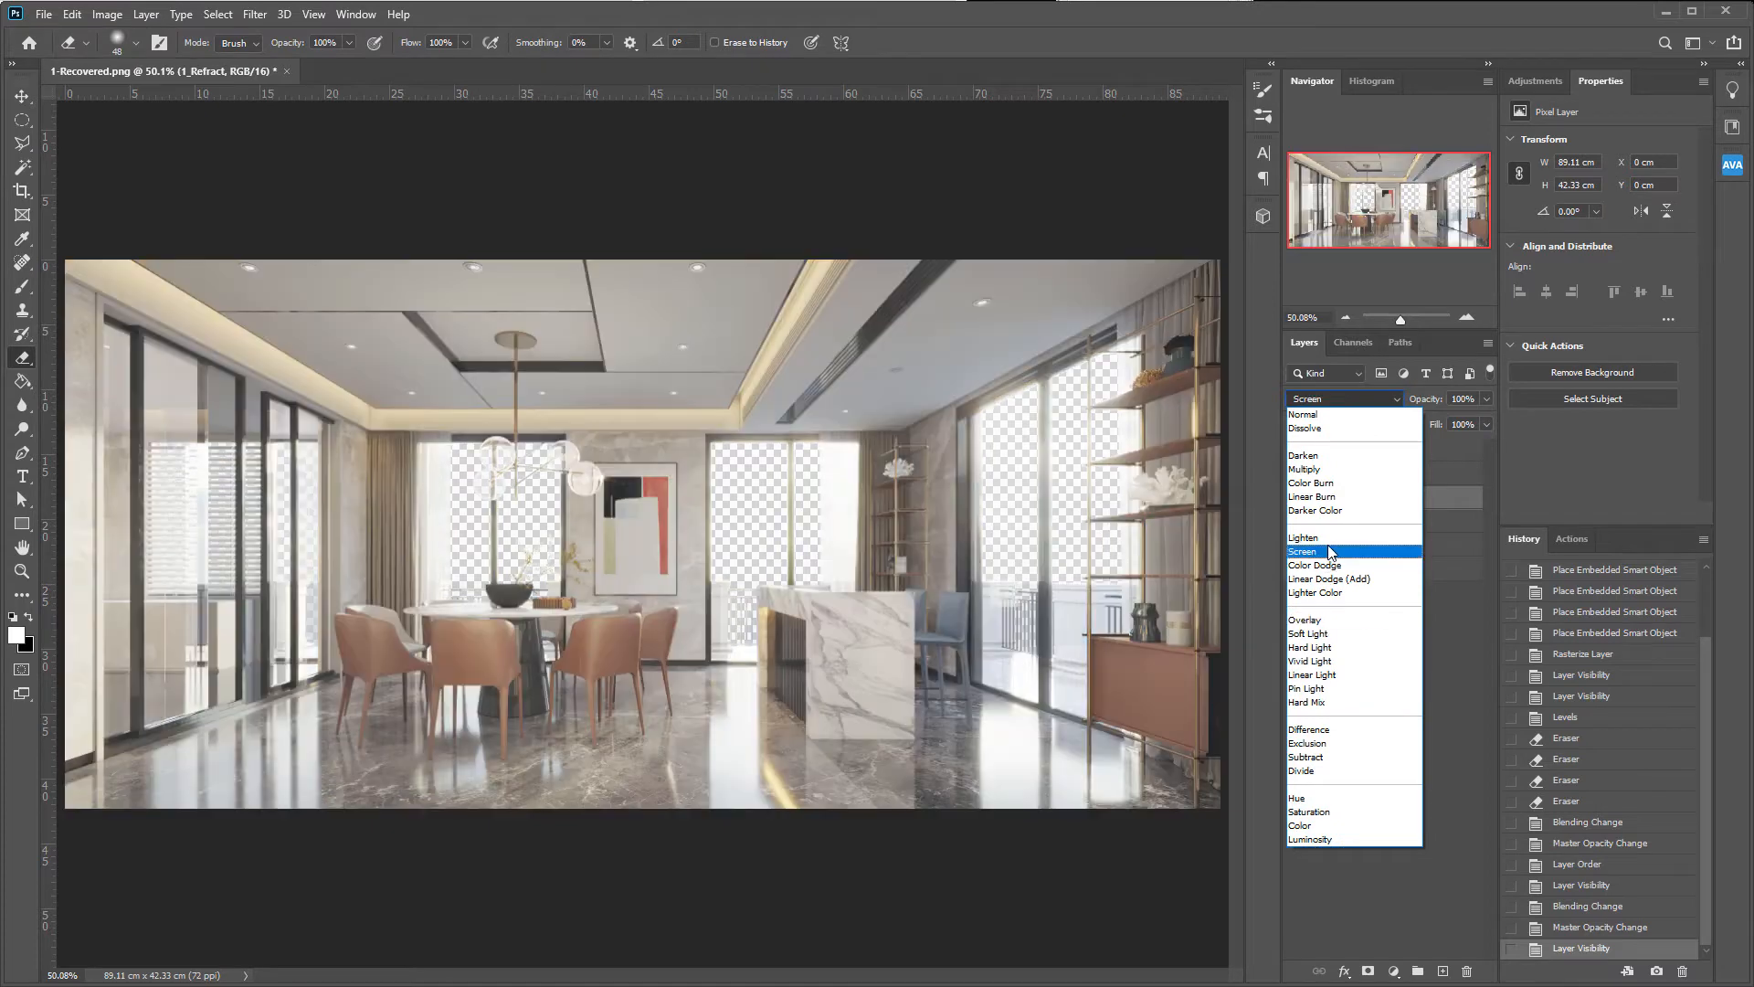
pyautogui.click(1329, 551)
pyautogui.moveTo(1441, 406); pyautogui.dragTo(708, 382)
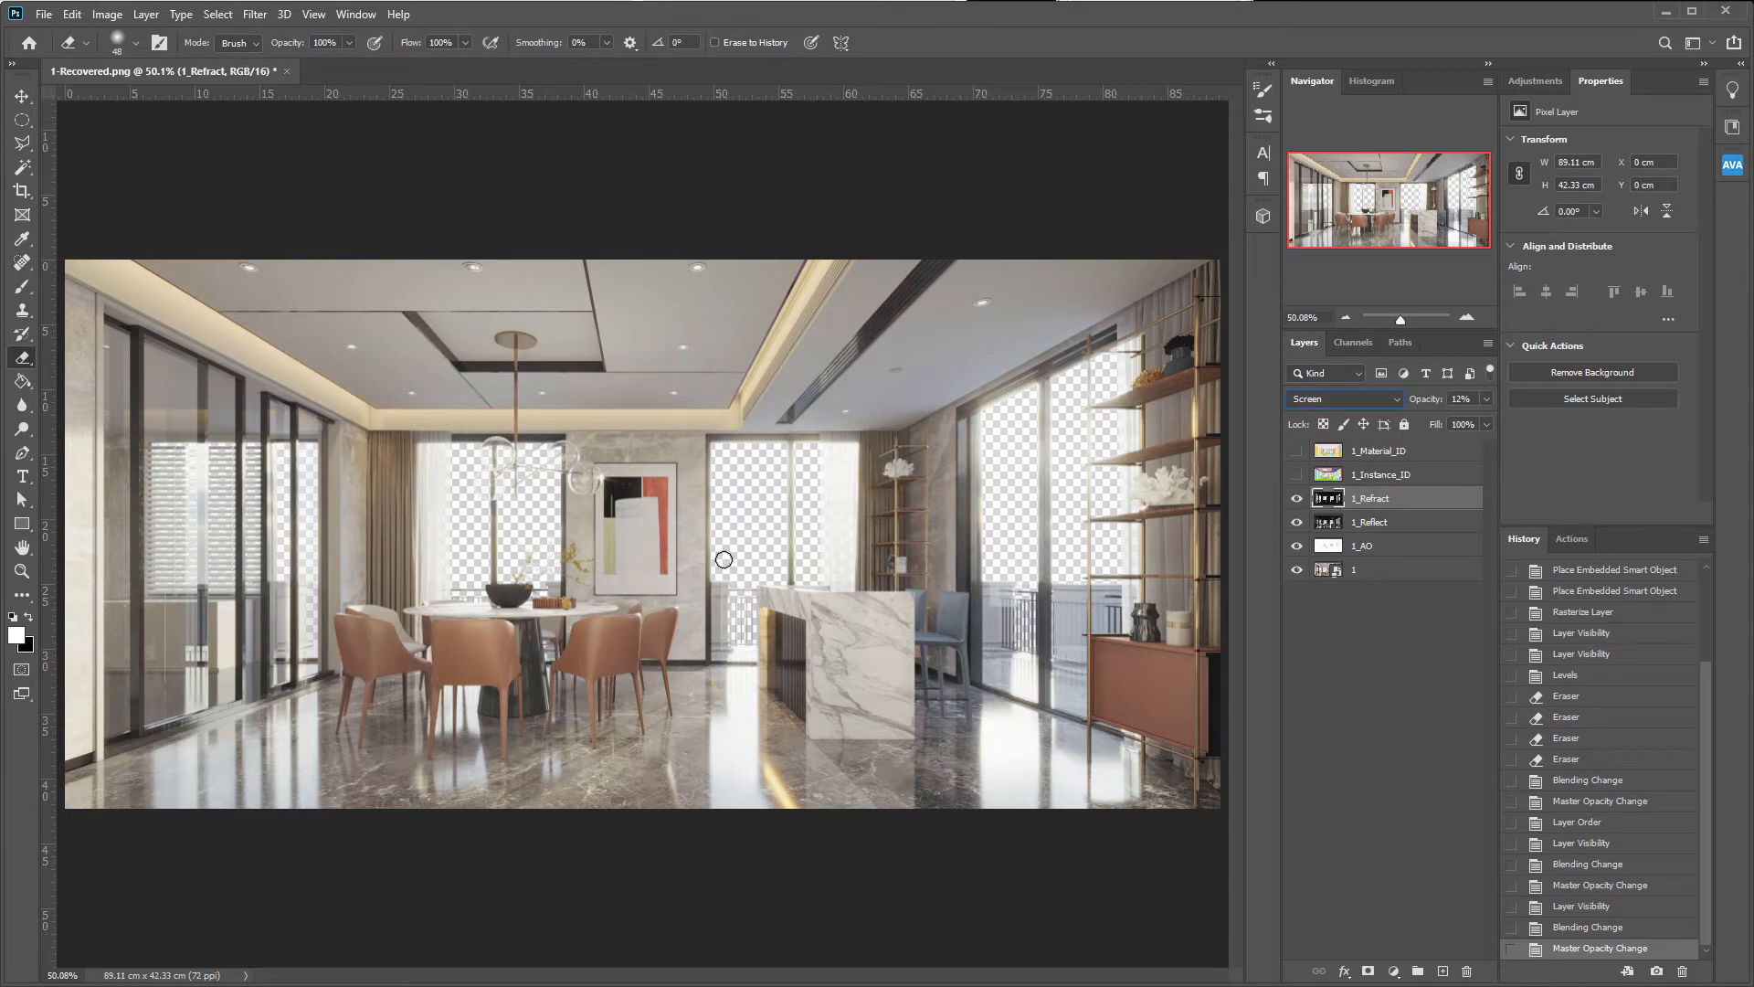
# - Rasterize the base render layer named 1
pyautogui.click(1395, 570)
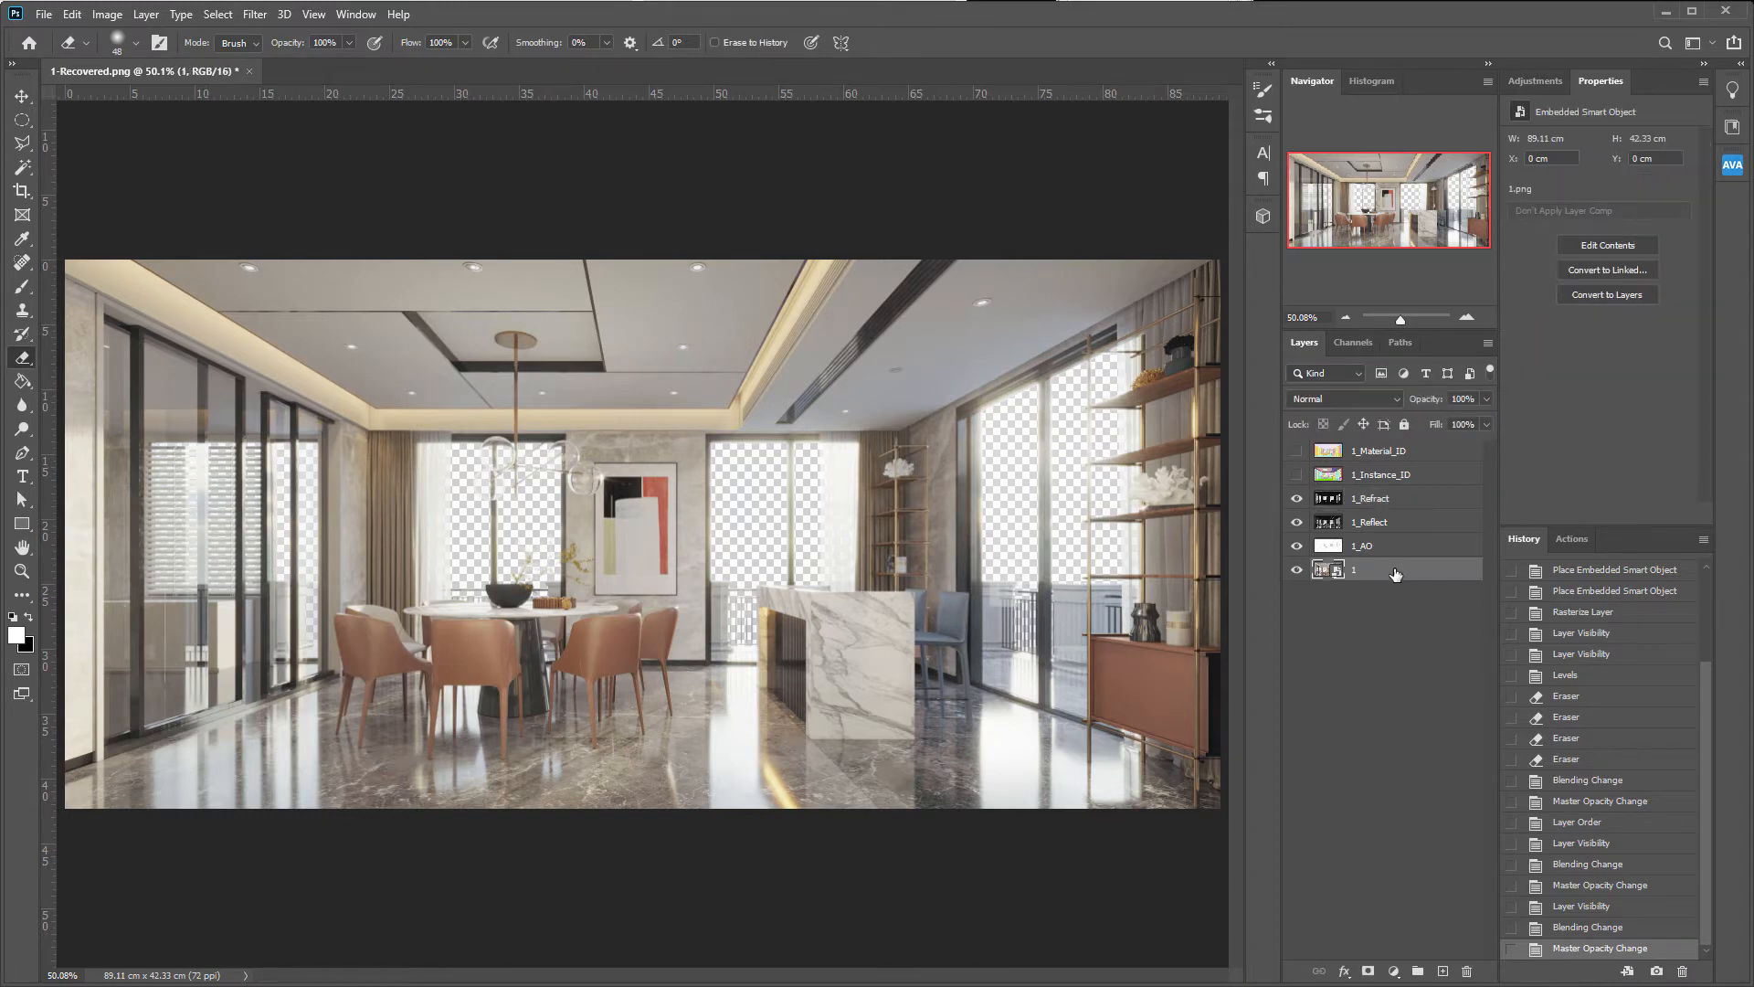
pyautogui.rightClick(1395, 570)
pyautogui.click(1498, 109)
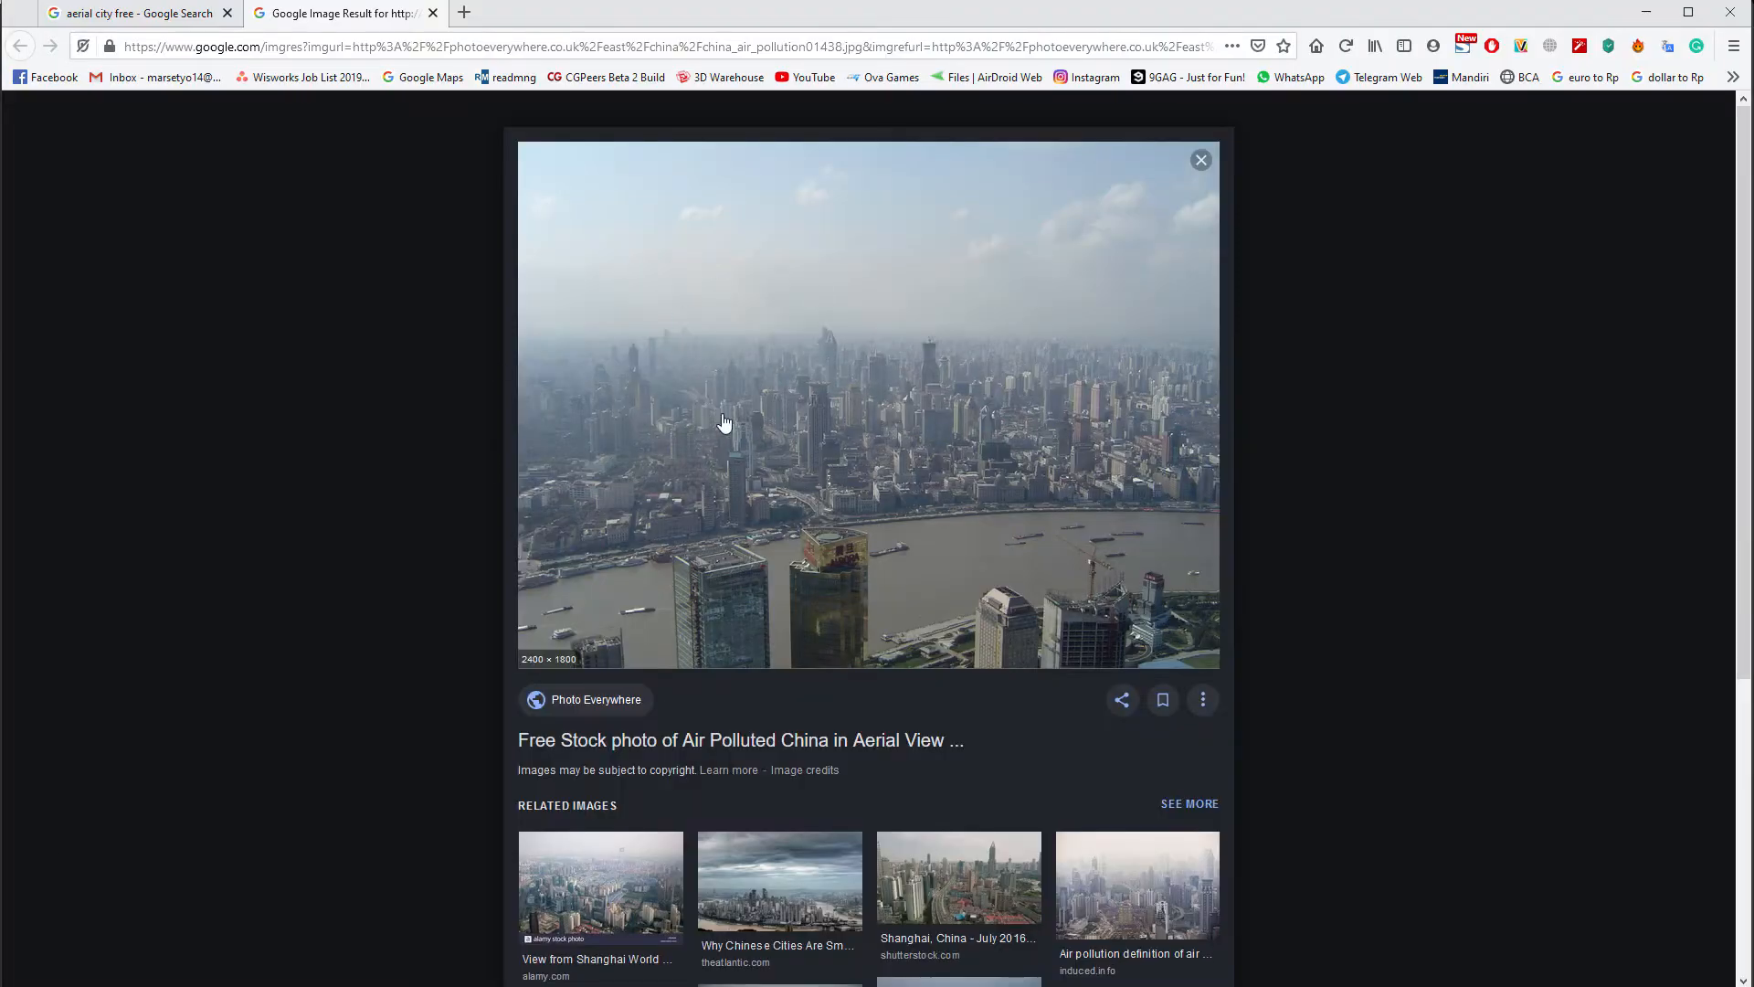
# - Open the aerial city photo at full size in the browser and bring it into the Photoshop document as a layer
pyautogui.rightClick(727, 383)
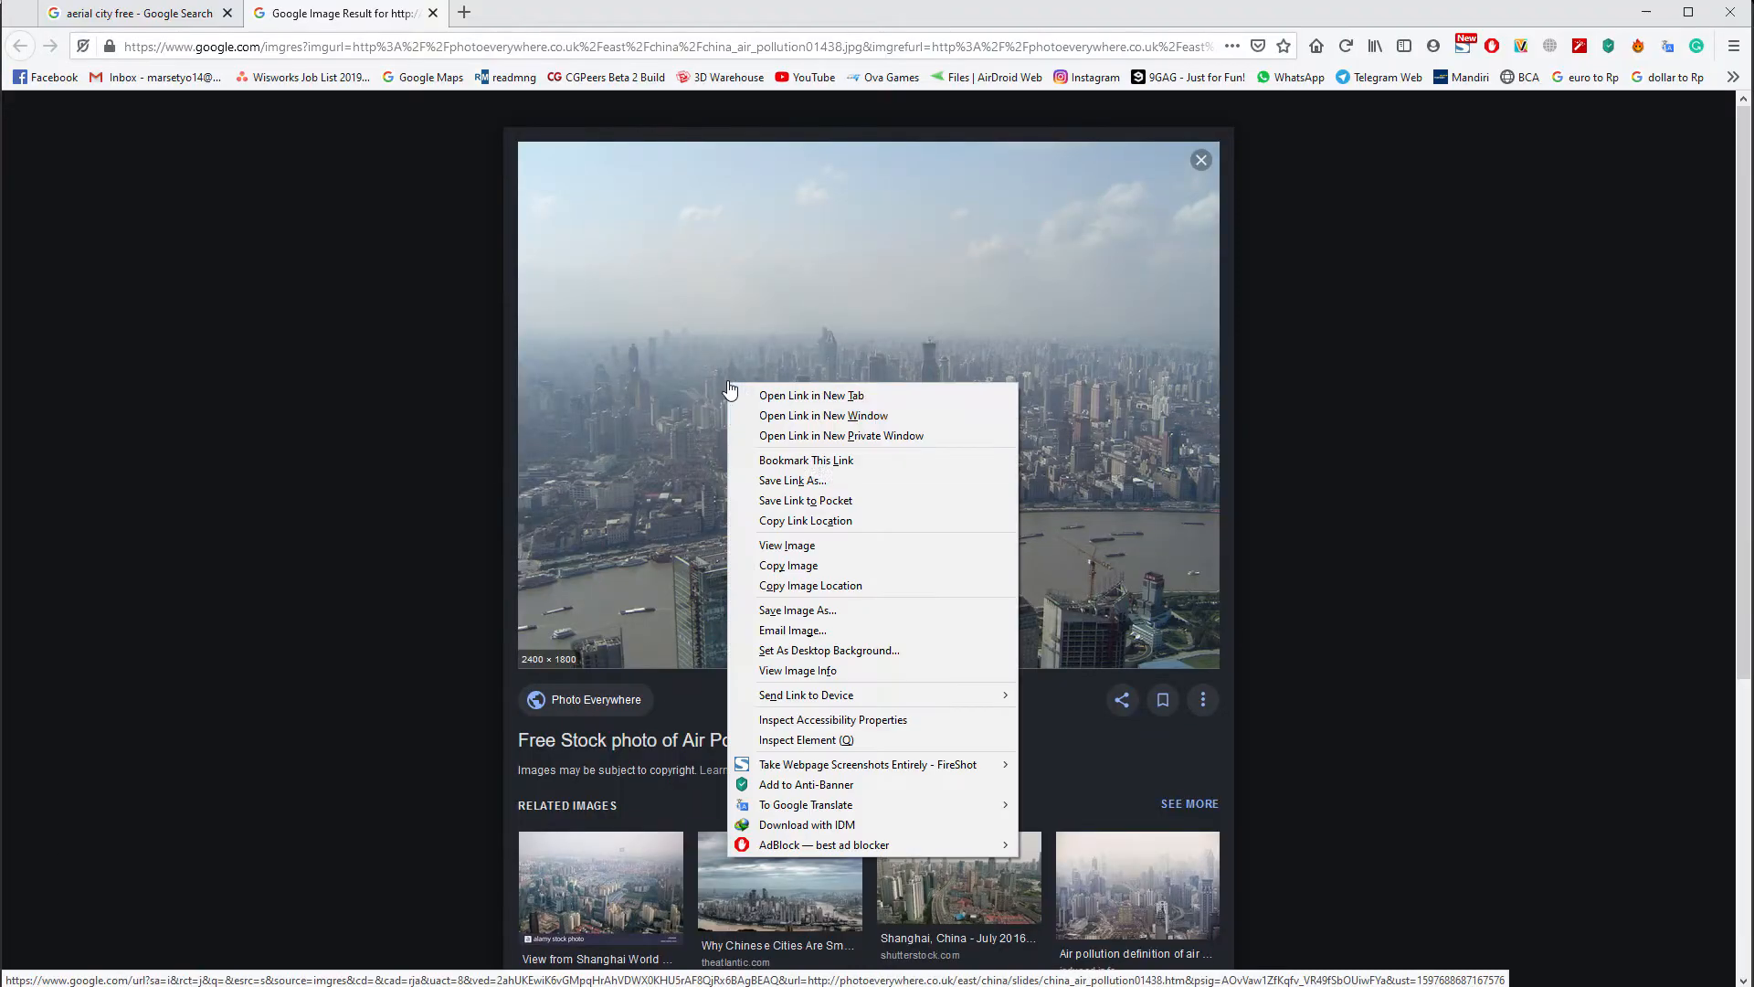
pyautogui.click(820, 547)
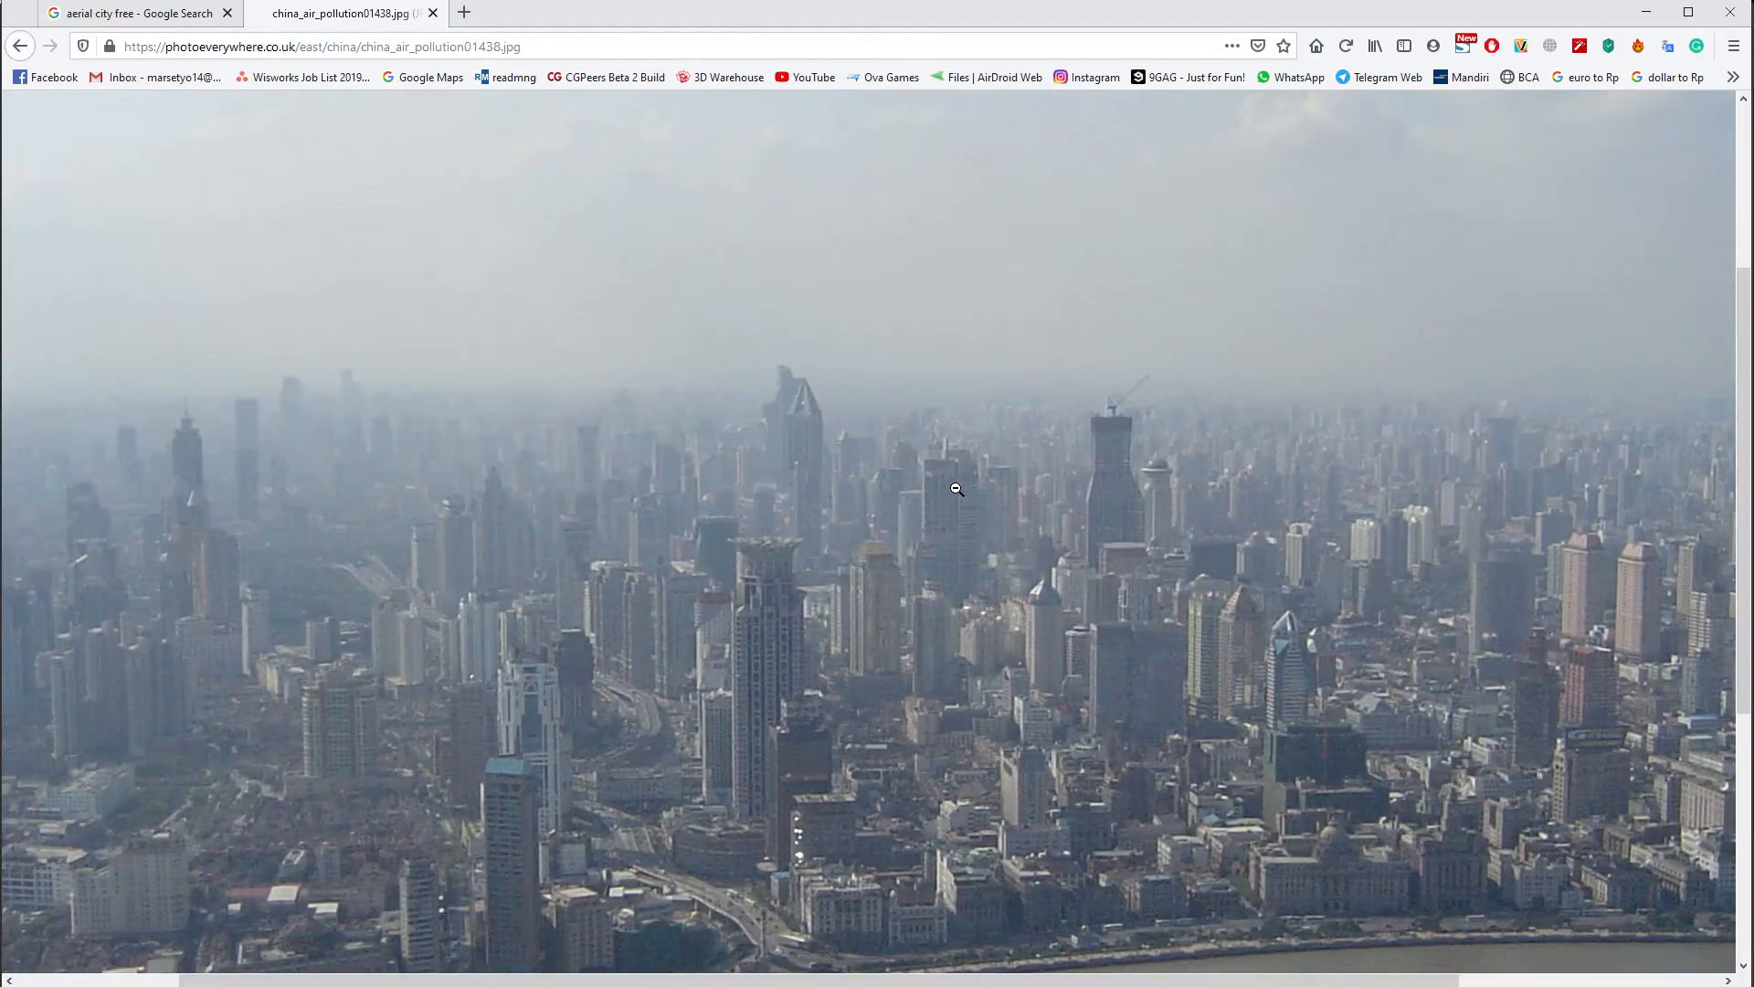
pyautogui.moveTo(957, 489); pyautogui.dragTo(983, 585)
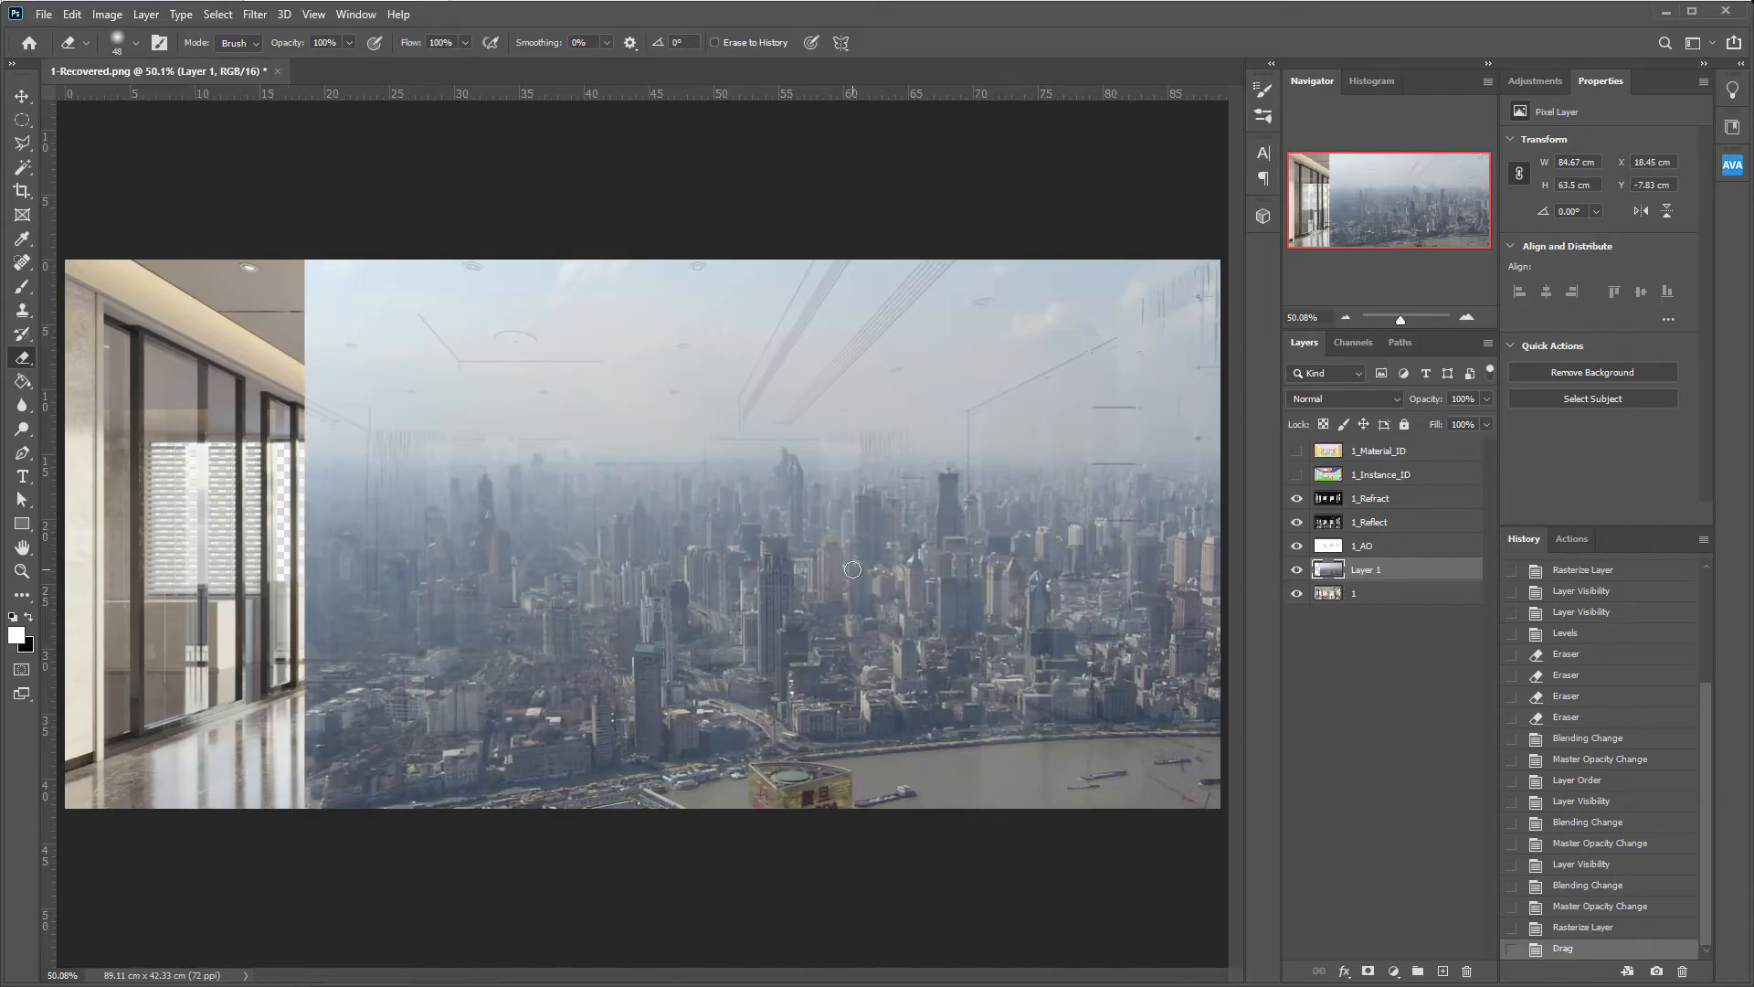
pyautogui.press('Return')
# - Place the city photo layer beneath layer 1 and shift it down and left behind the windows
pyautogui.moveTo(1378, 578); pyautogui.dragTo(1386, 620)
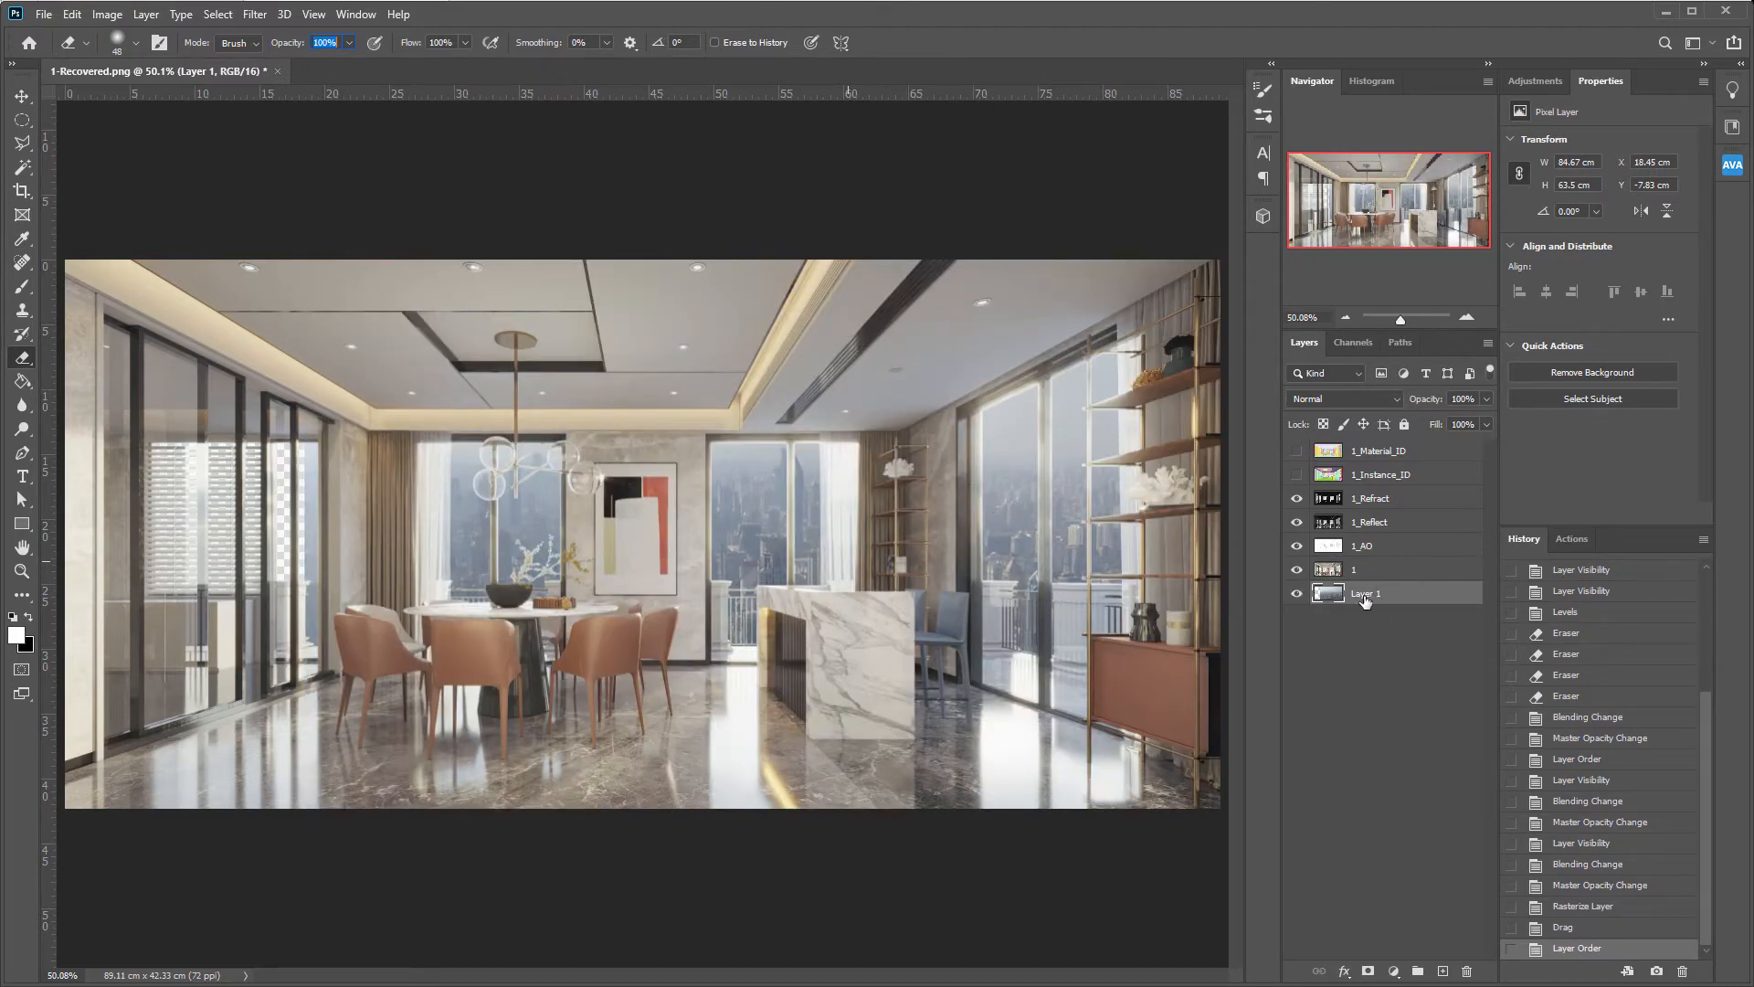
pyautogui.press('v')
pyautogui.moveTo(1061, 570)
pyautogui.mouseDown()
pyautogui.moveTo(915, 627)
pyautogui.moveTo(879, 671)
pyautogui.moveTo(819, 666)
pyautogui.moveTo(824, 650)
pyautogui.moveTo(890, 652)
pyautogui.mouseUp()
pyautogui.click(1400, 606)
# - Add a Brightness/Contrast adjustment layer above the city photo with contrast 100 and brightness 61
pyautogui.click(1402, 594)
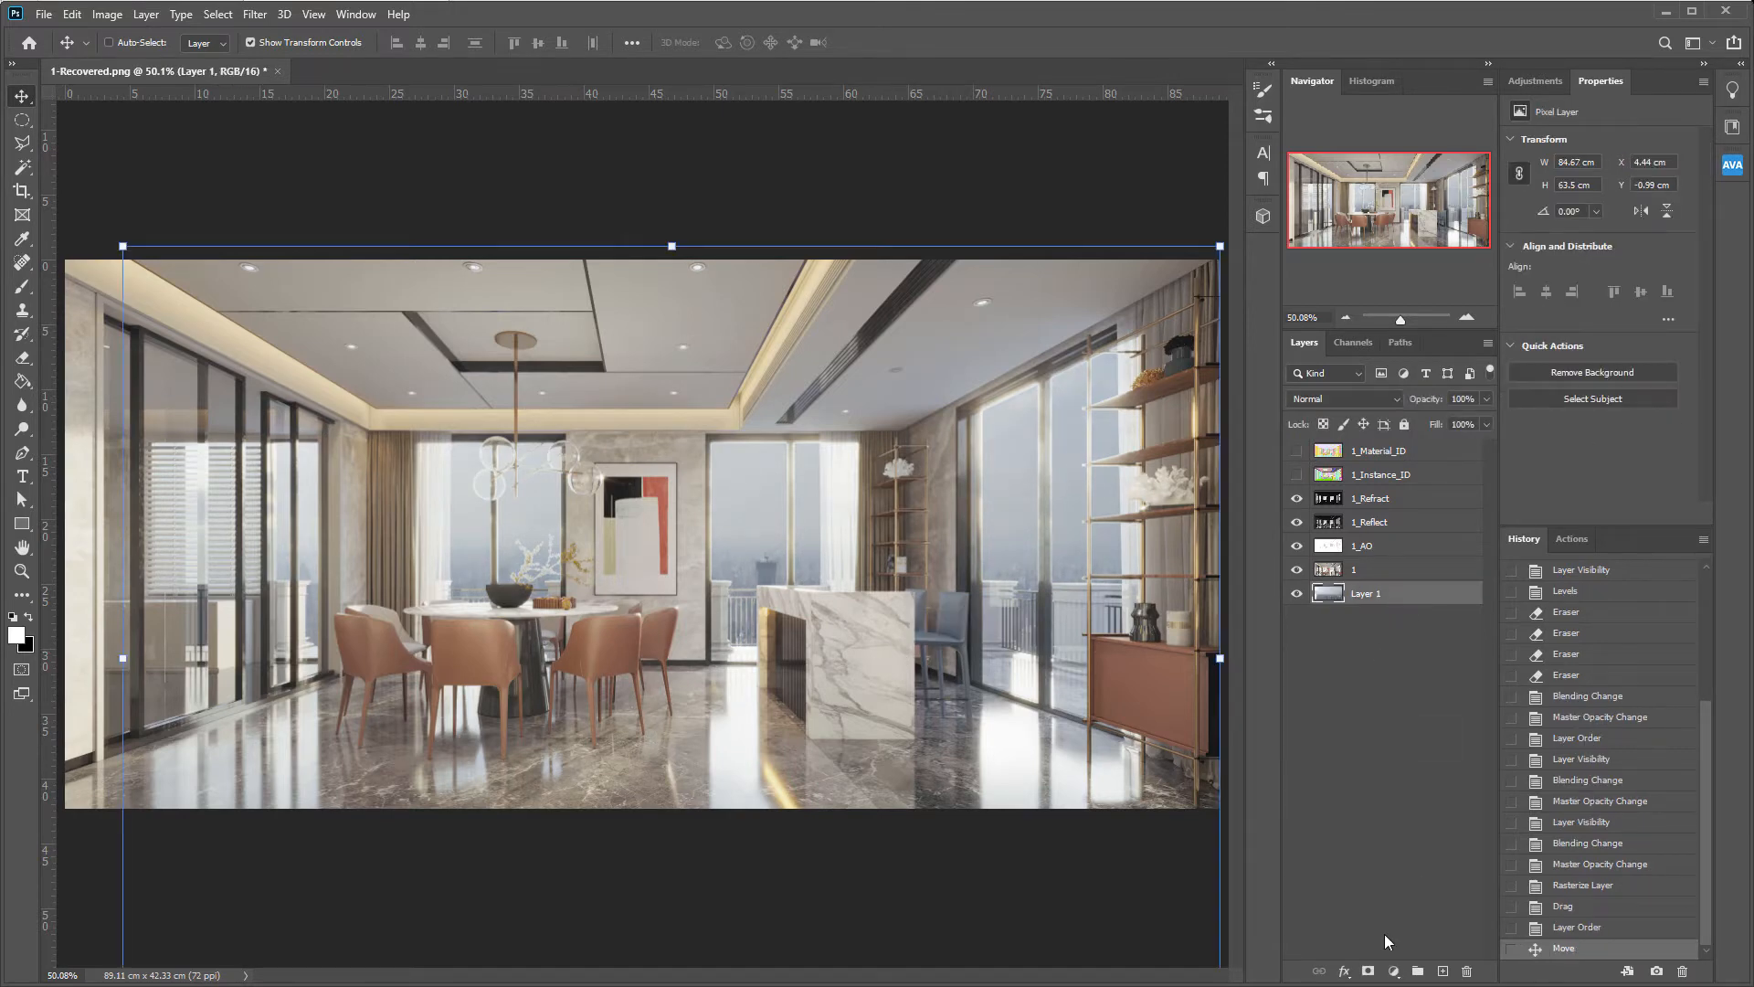
pyautogui.click(1394, 972)
pyautogui.click(1443, 711)
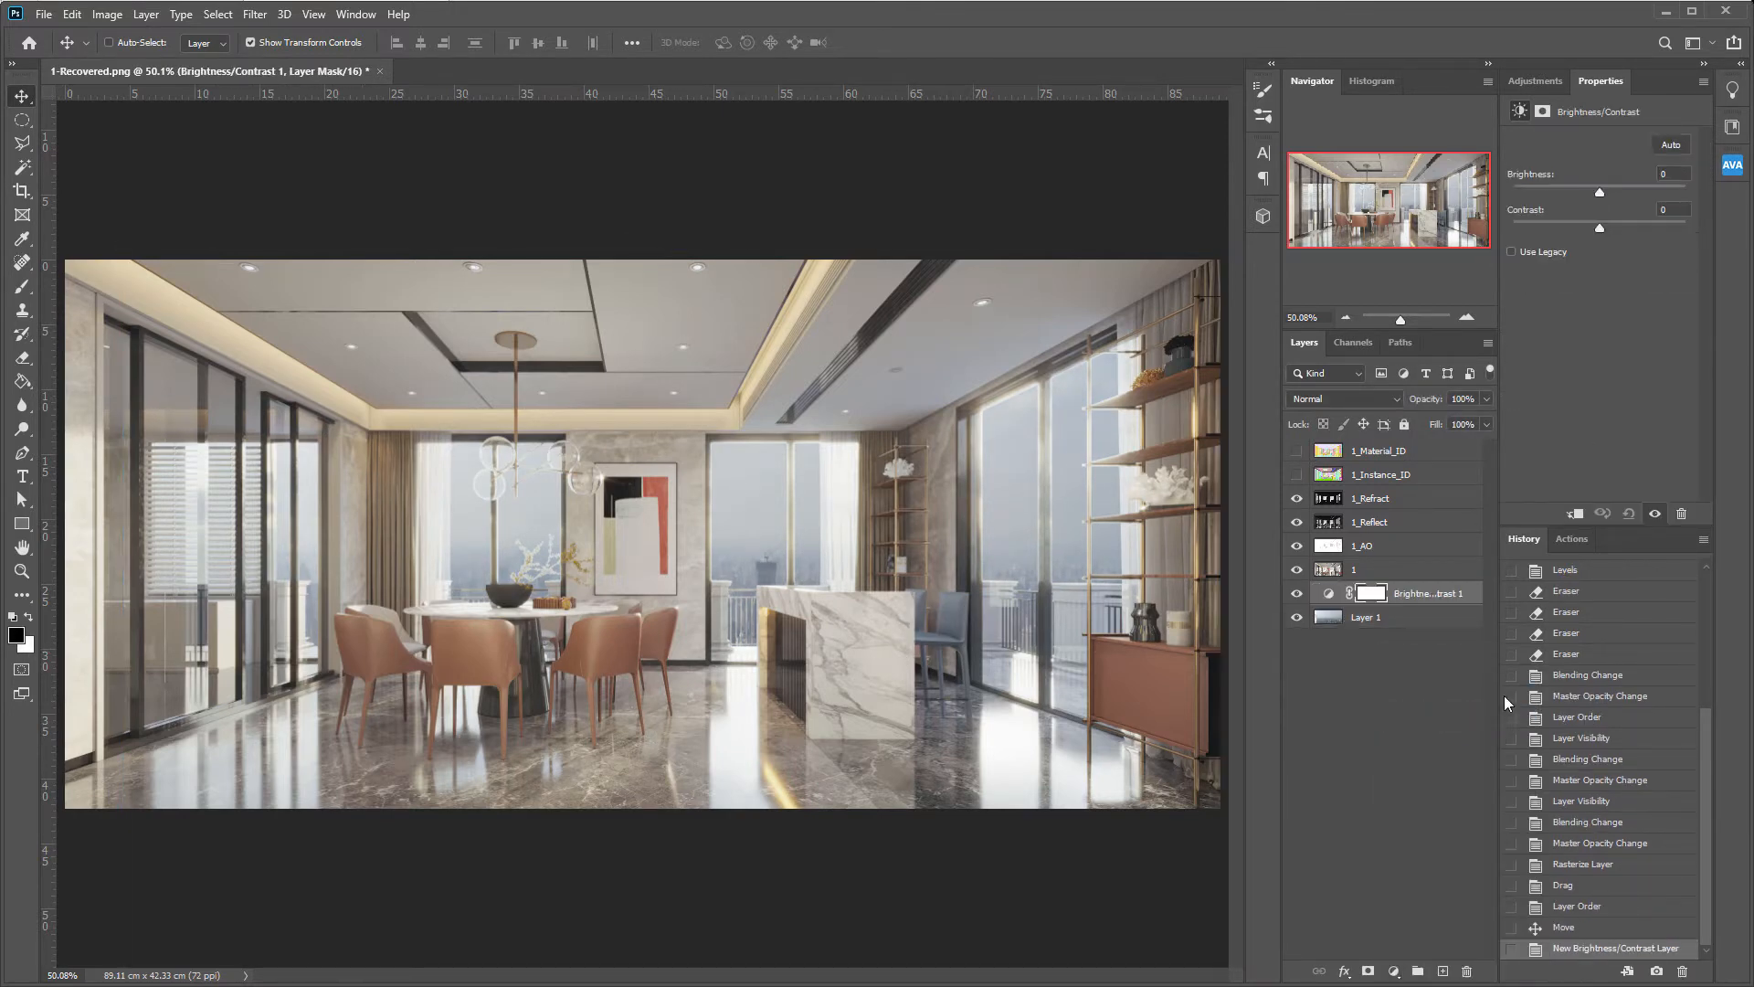
pyautogui.moveTo(1603, 226); pyautogui.dragTo(1713, 233)
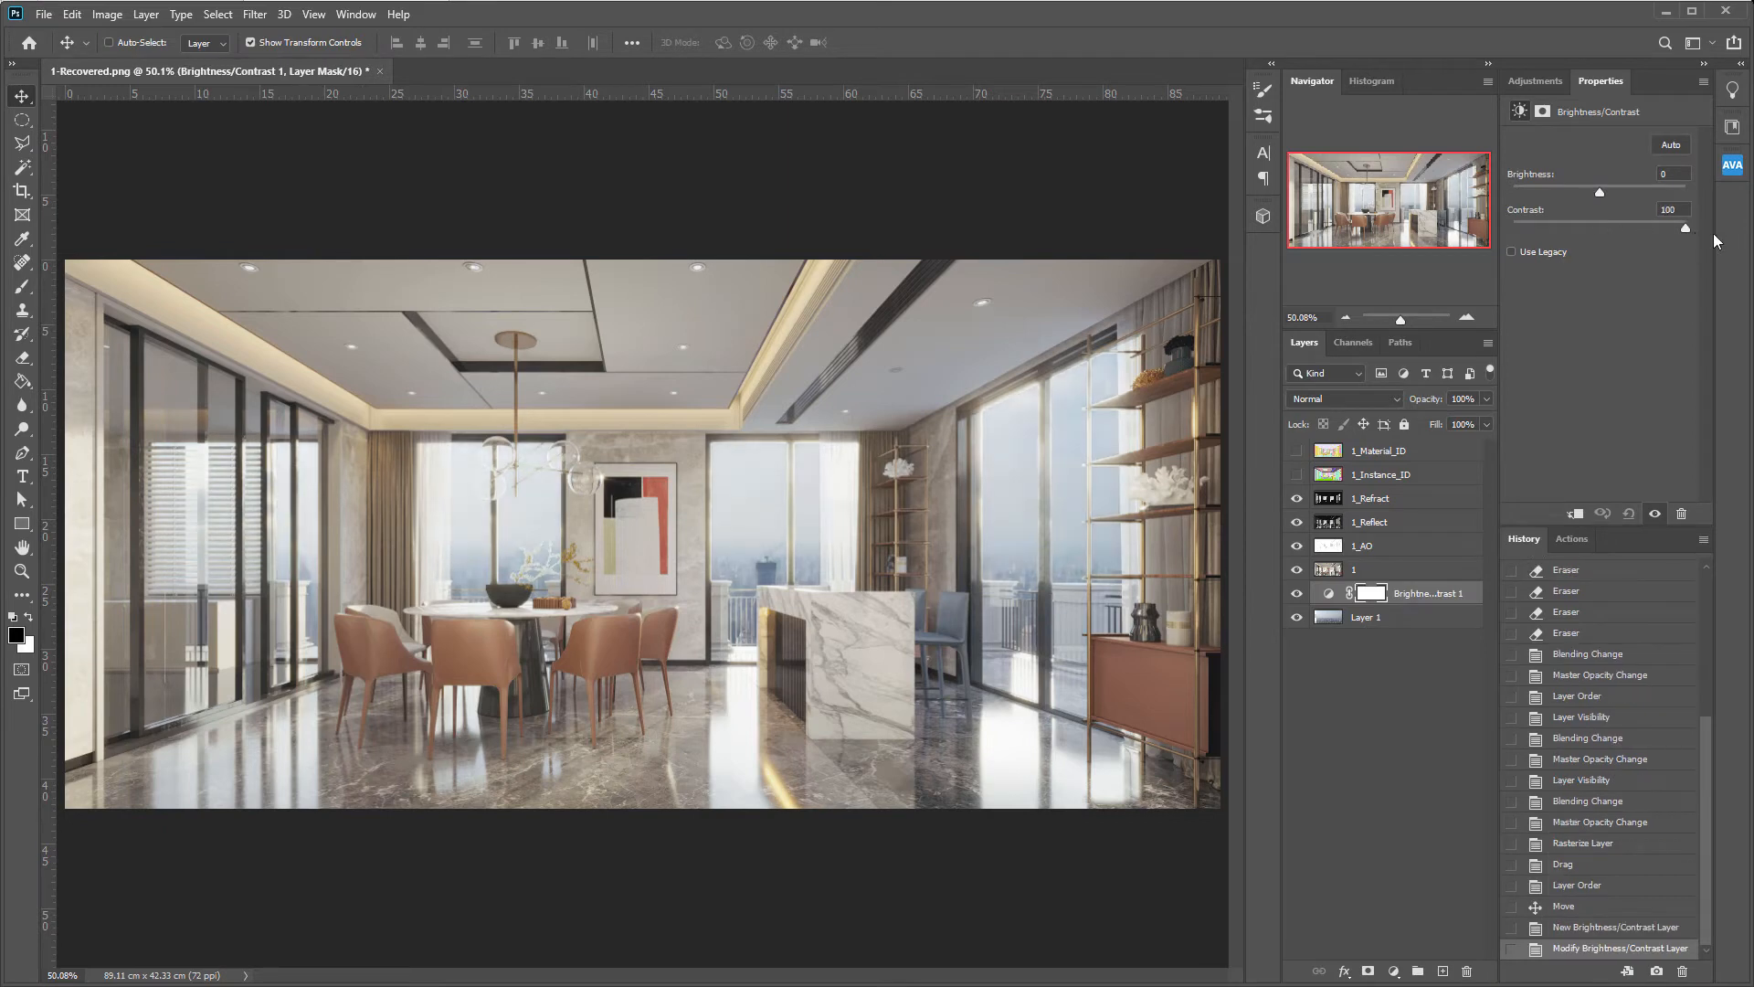
pyautogui.moveTo(1599, 190); pyautogui.dragTo(1646, 189)
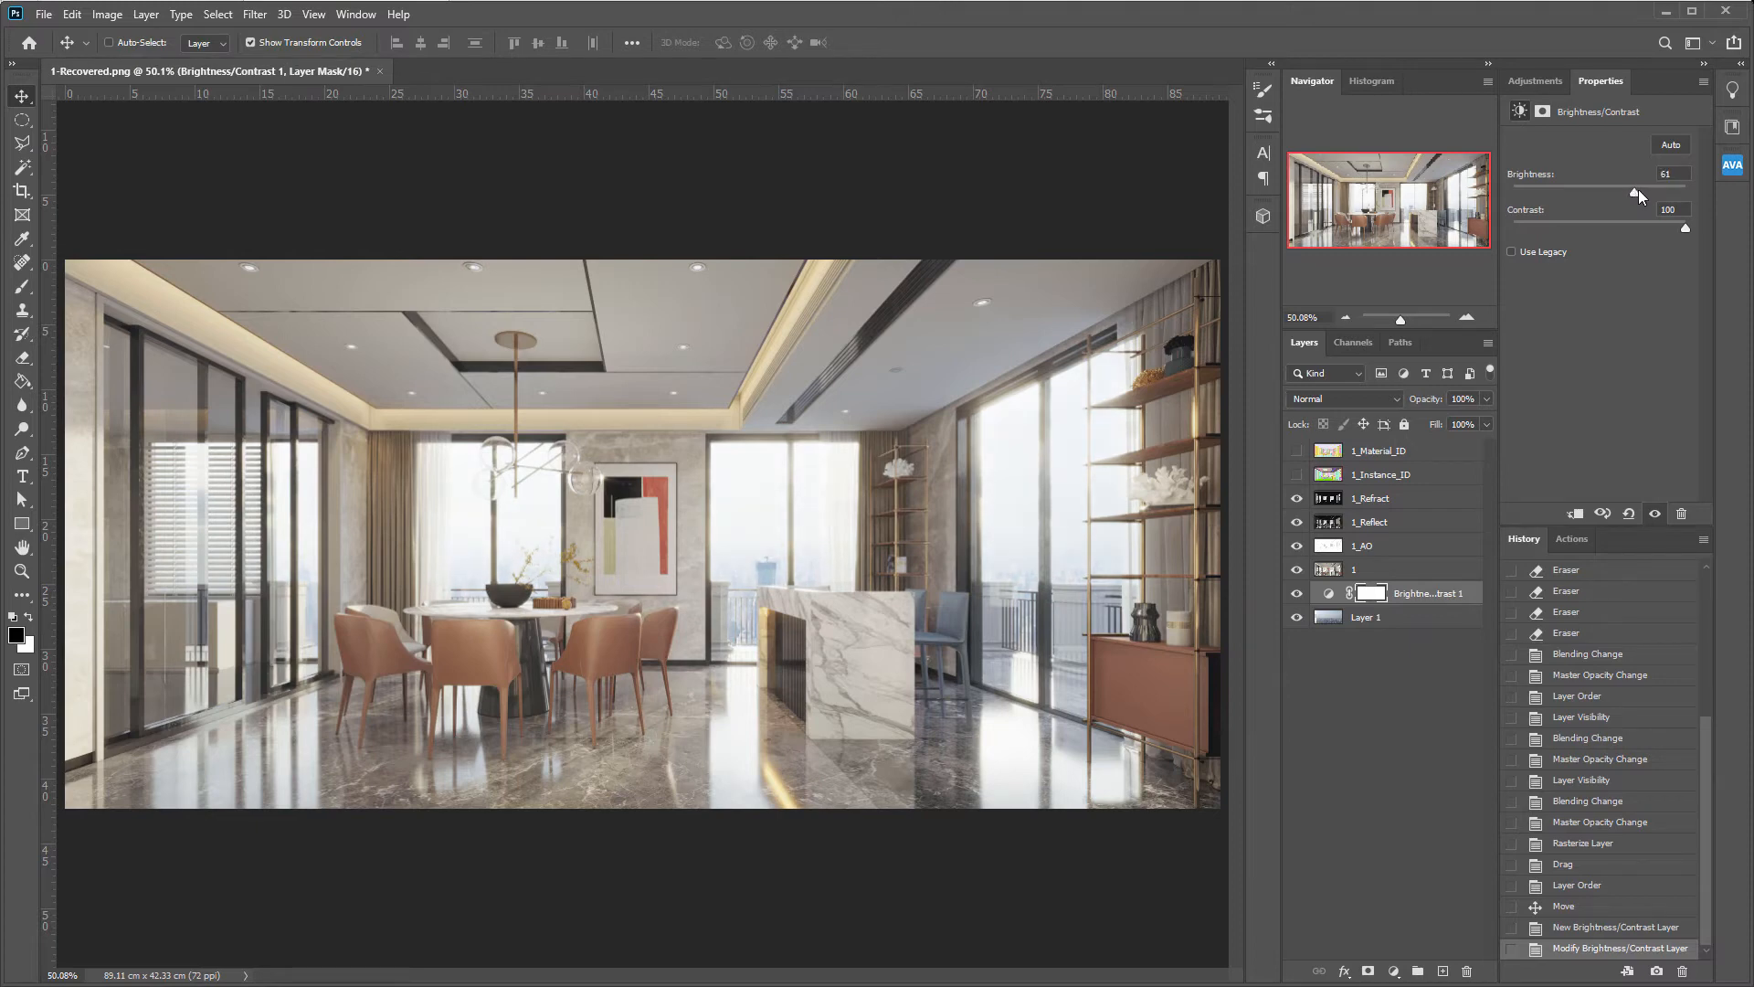
# - Move the city photo layer horizontally to the canvas's left edge, at X 0 cm
pyautogui.click(1366, 618)
pyautogui.moveTo(881, 615); pyautogui.dragTo(784, 611)
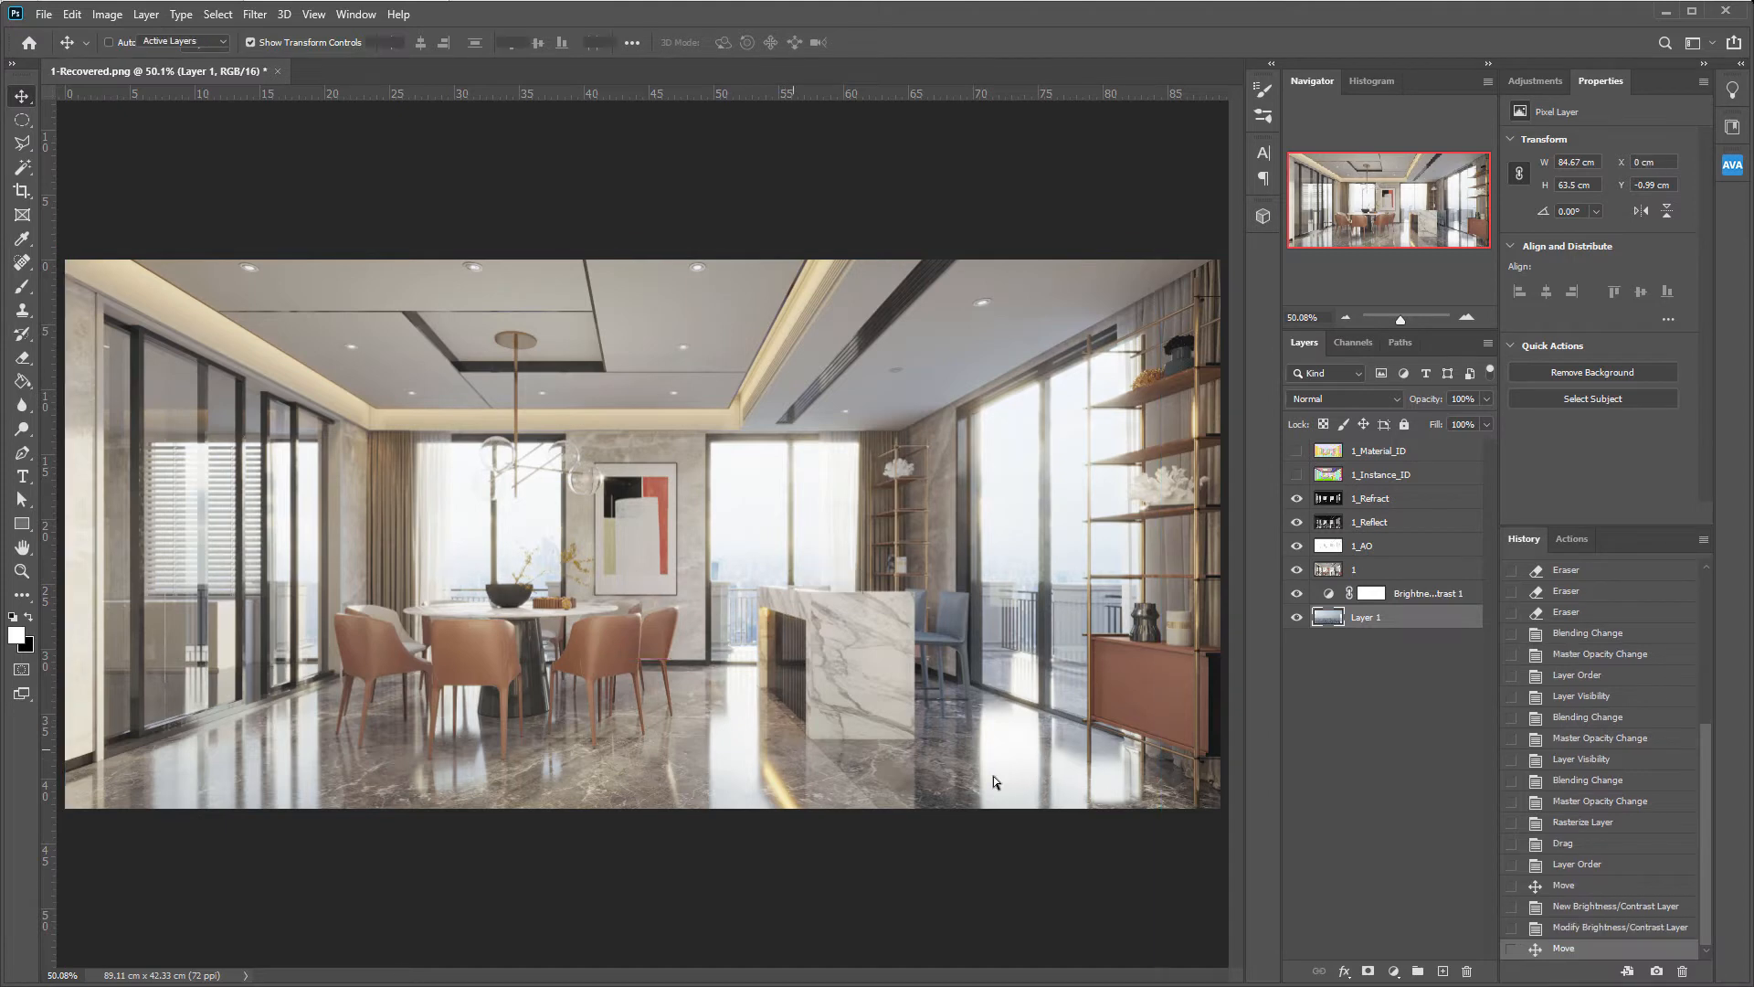
pyautogui.press('a')
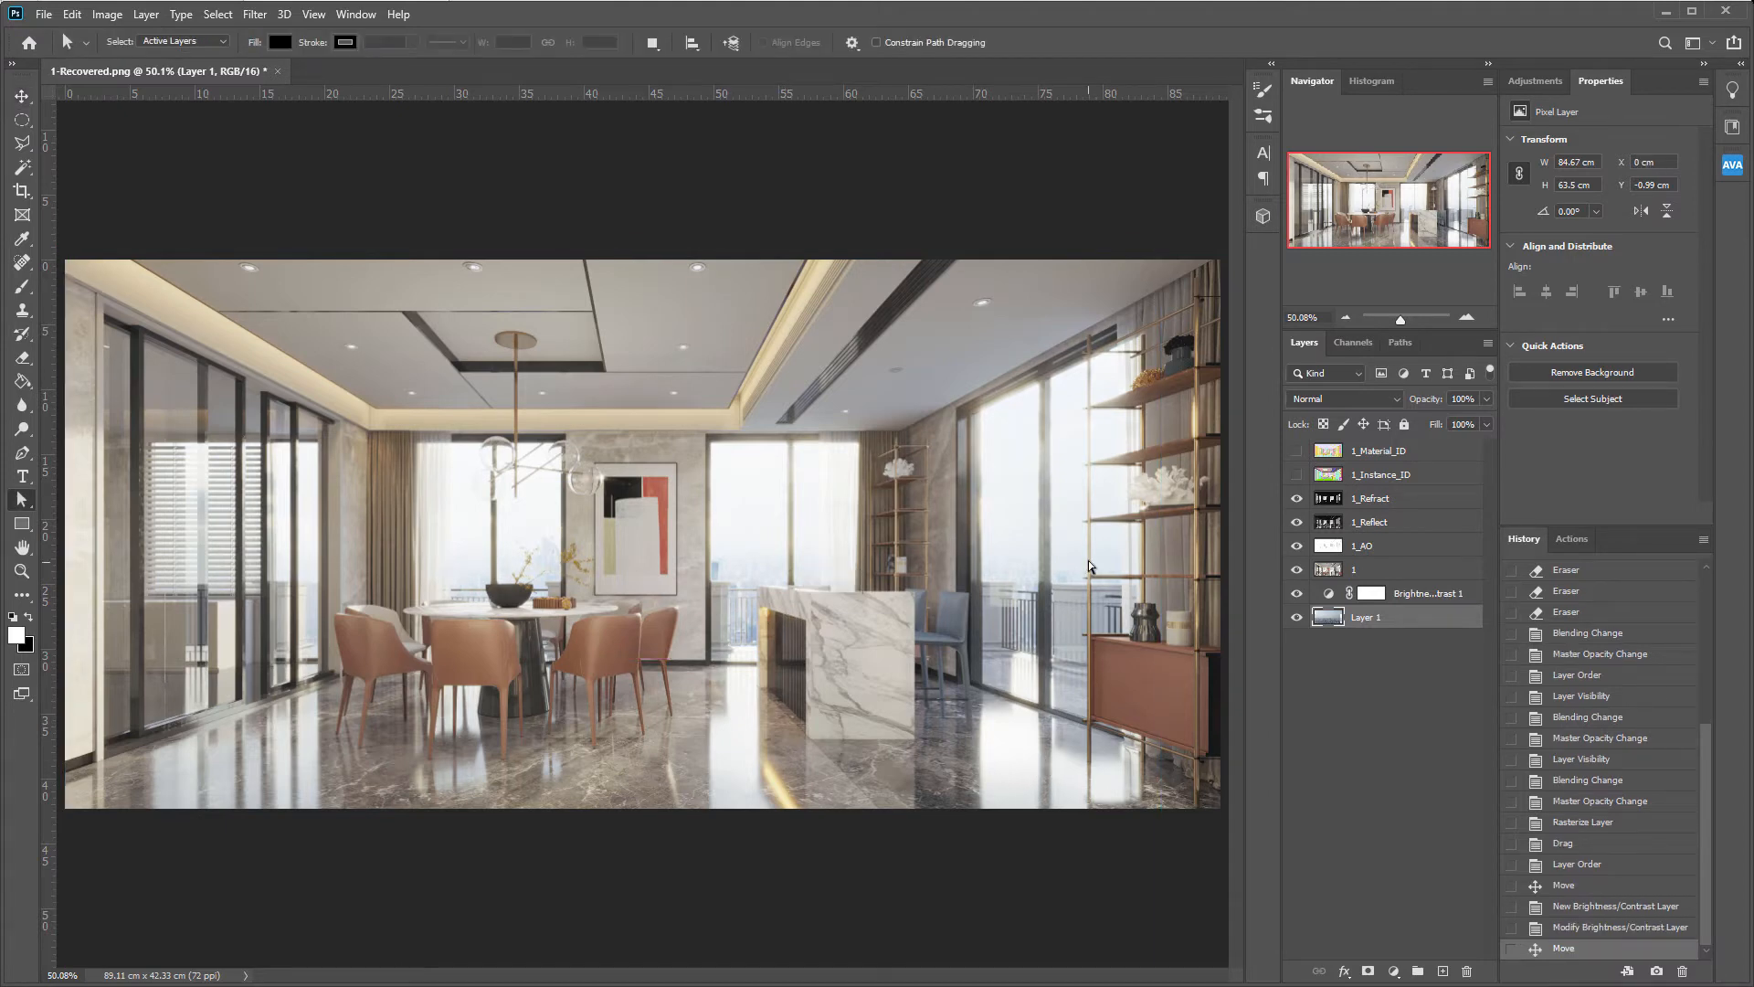
# - Show the 1_Instance_ID layer, select both floor areas on it with the Magic Wand, and make the 1_Refract layer active
pyautogui.click(1405, 503)
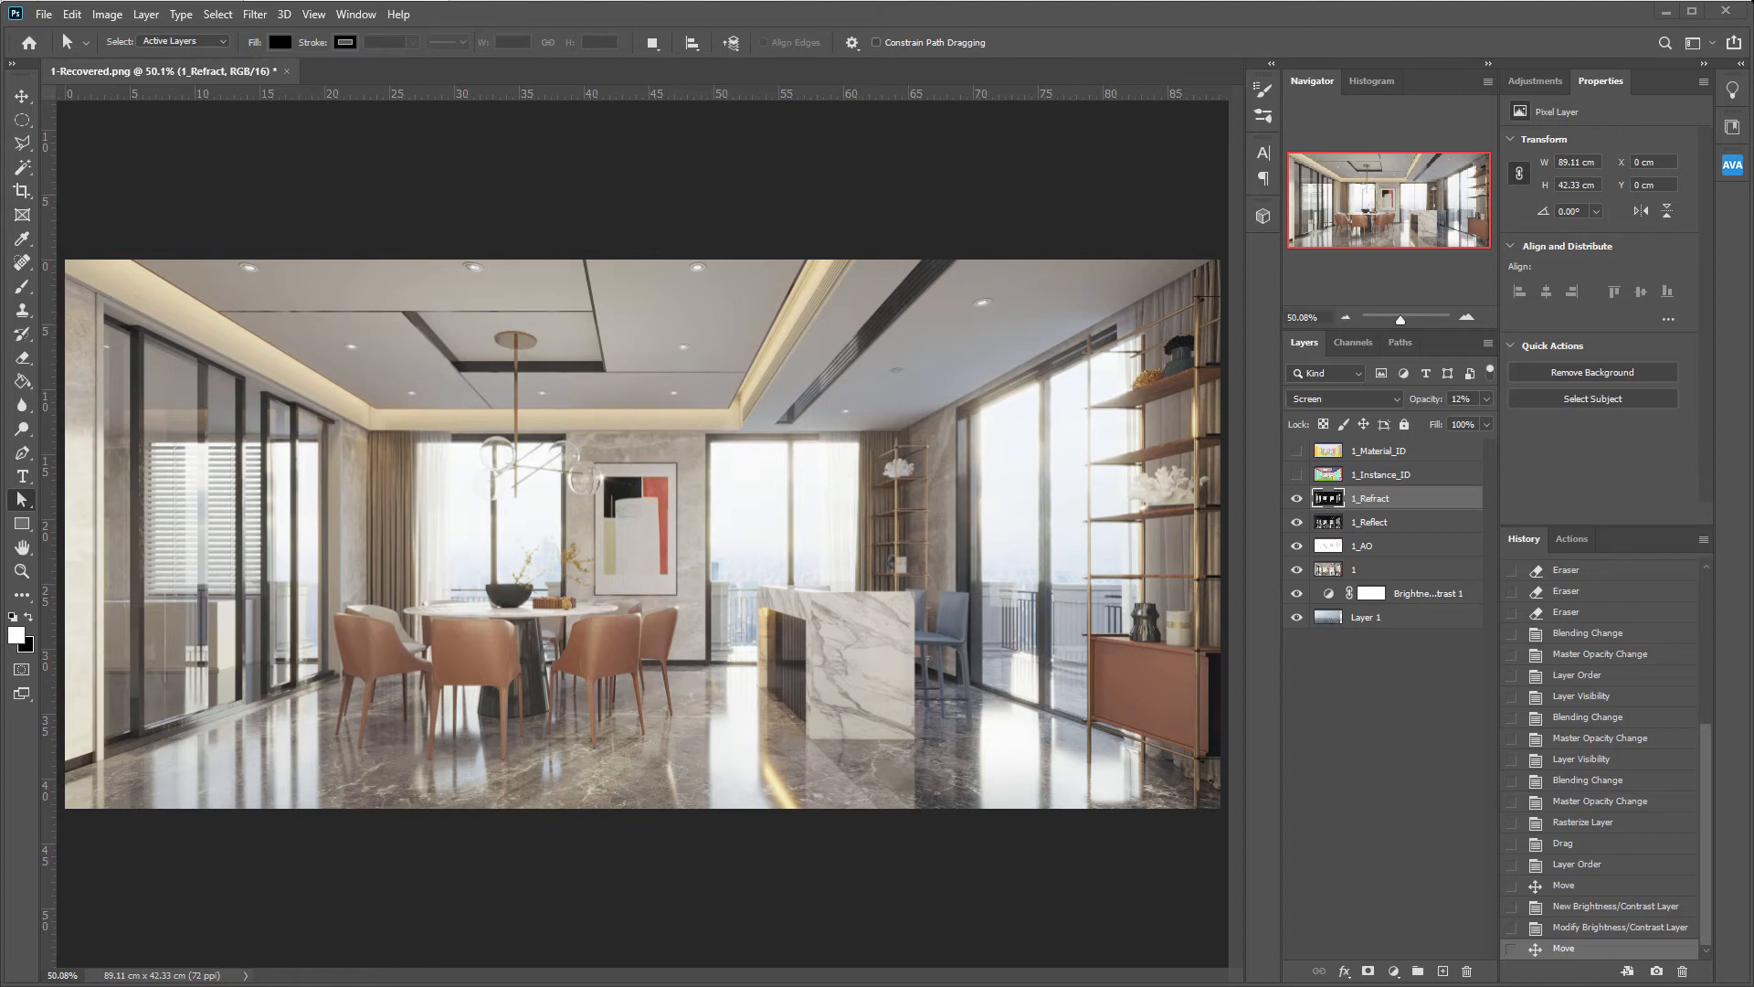
pyautogui.click(1296, 474)
pyautogui.press('w')
pyautogui.click(761, 771)
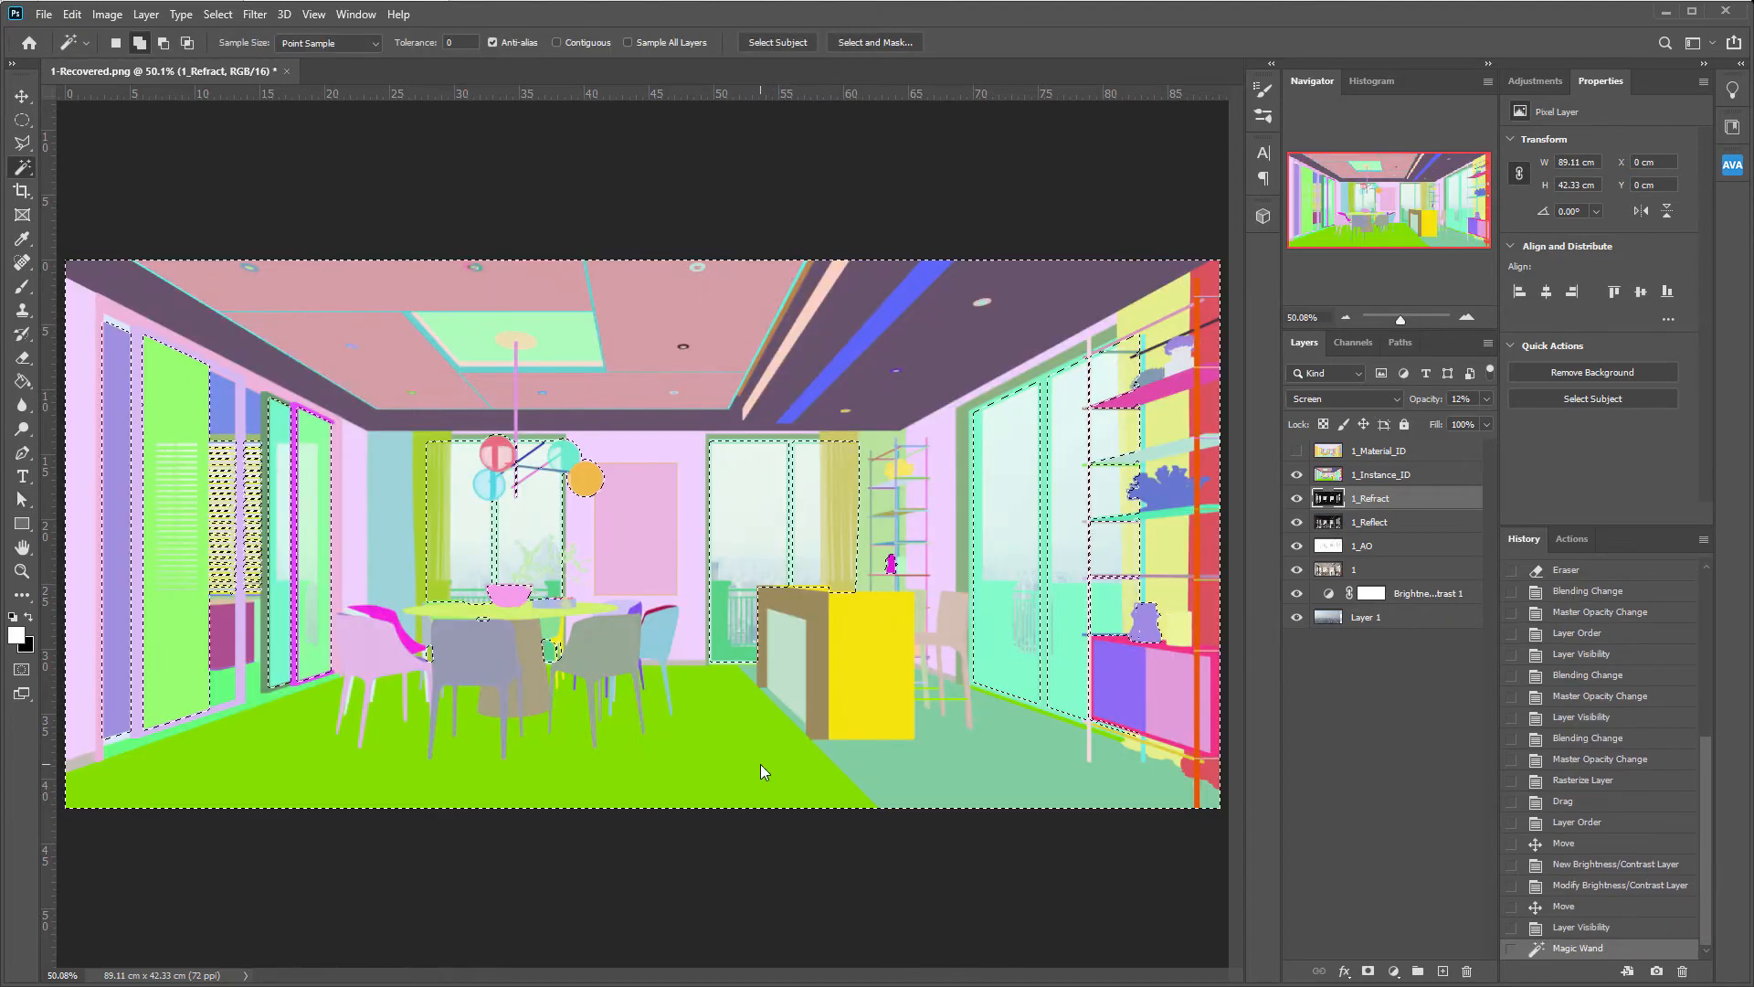
pyautogui.click(1401, 475)
pyautogui.hotkey('ctrl', 'd')
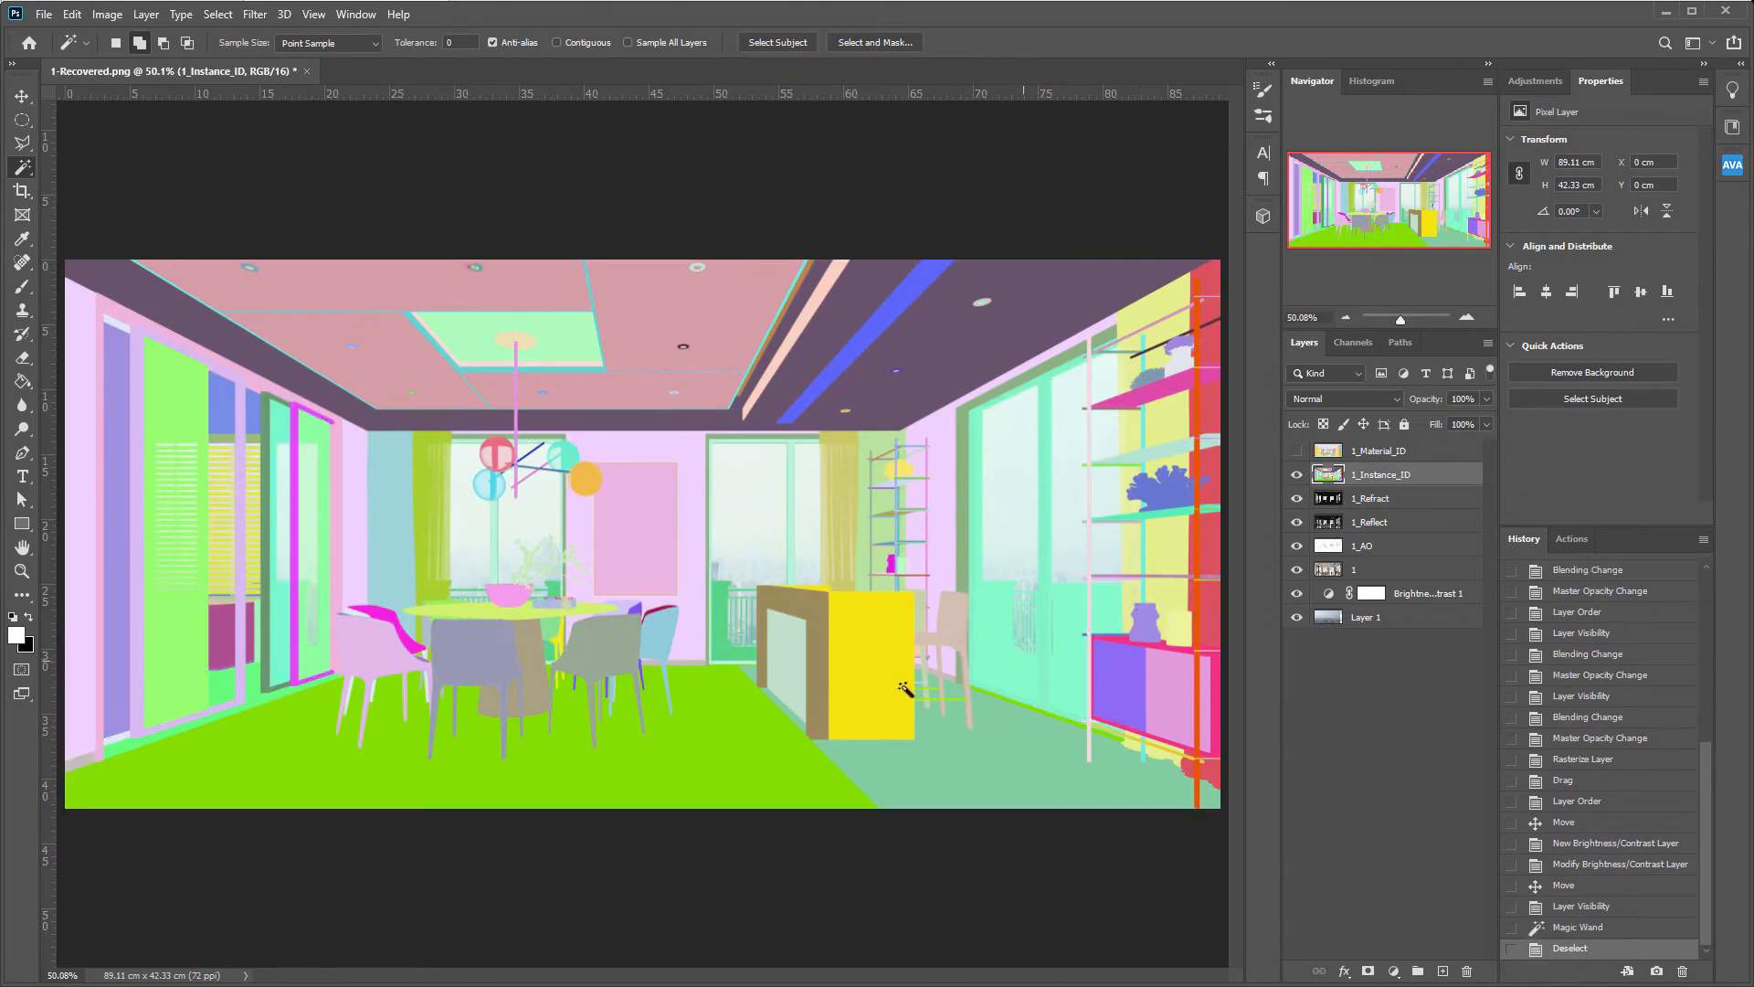
pyautogui.click(697, 764)
pyautogui.keyDown('shift'); pyautogui.click(929, 779); pyautogui.keyUp('shift')
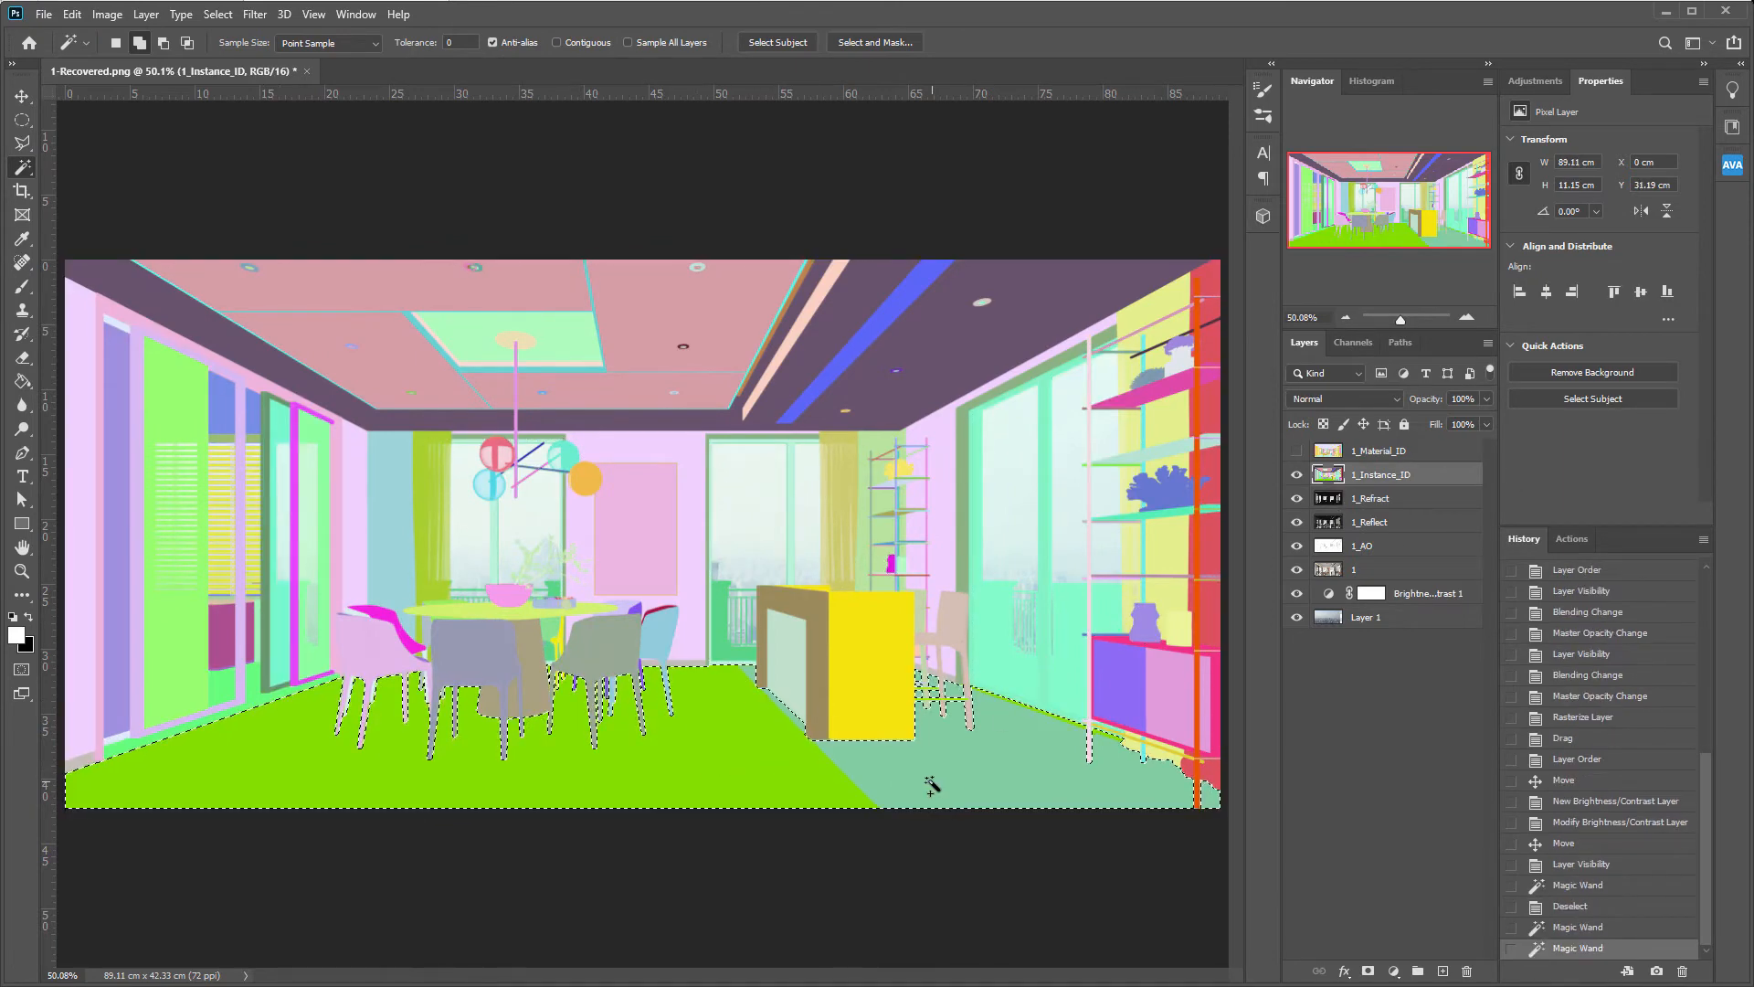
pyautogui.click(1309, 495)
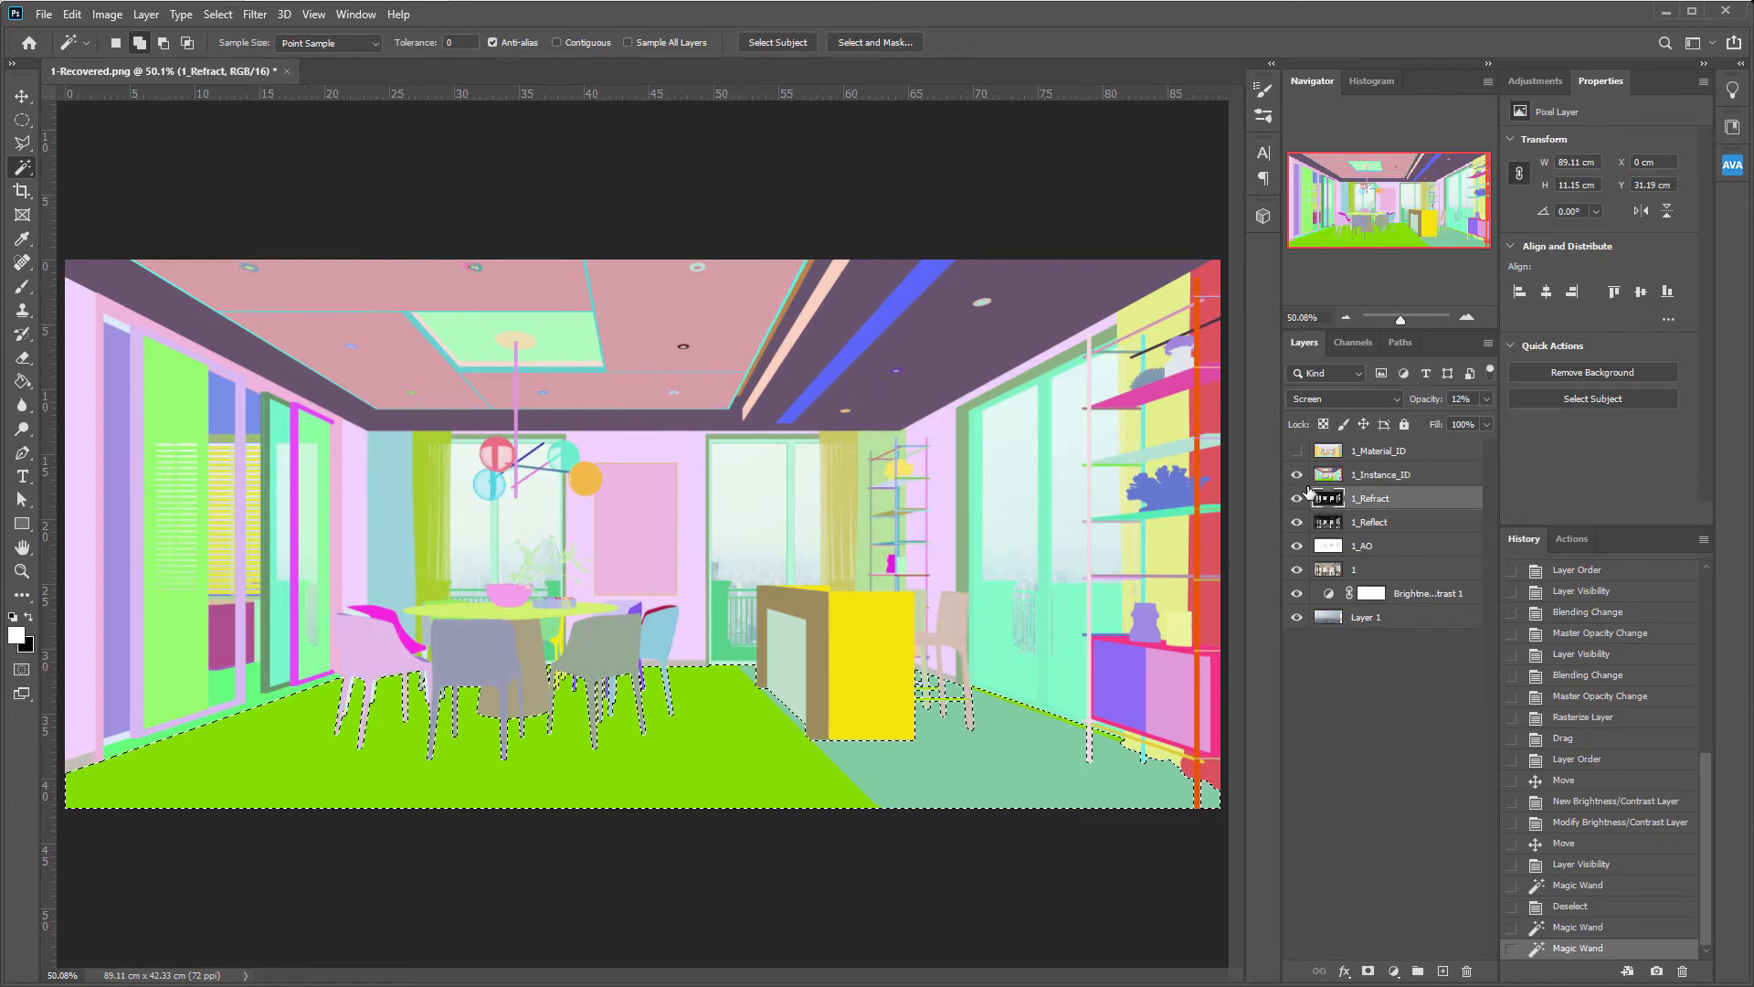
# - Hide the 1_Instance_ID layer, add a Brightness/Contrast adjustment for the selected floor with brightness -15 and contrast 9, and compare before and after
pyautogui.click(1296, 474)
pyautogui.click(1394, 971)
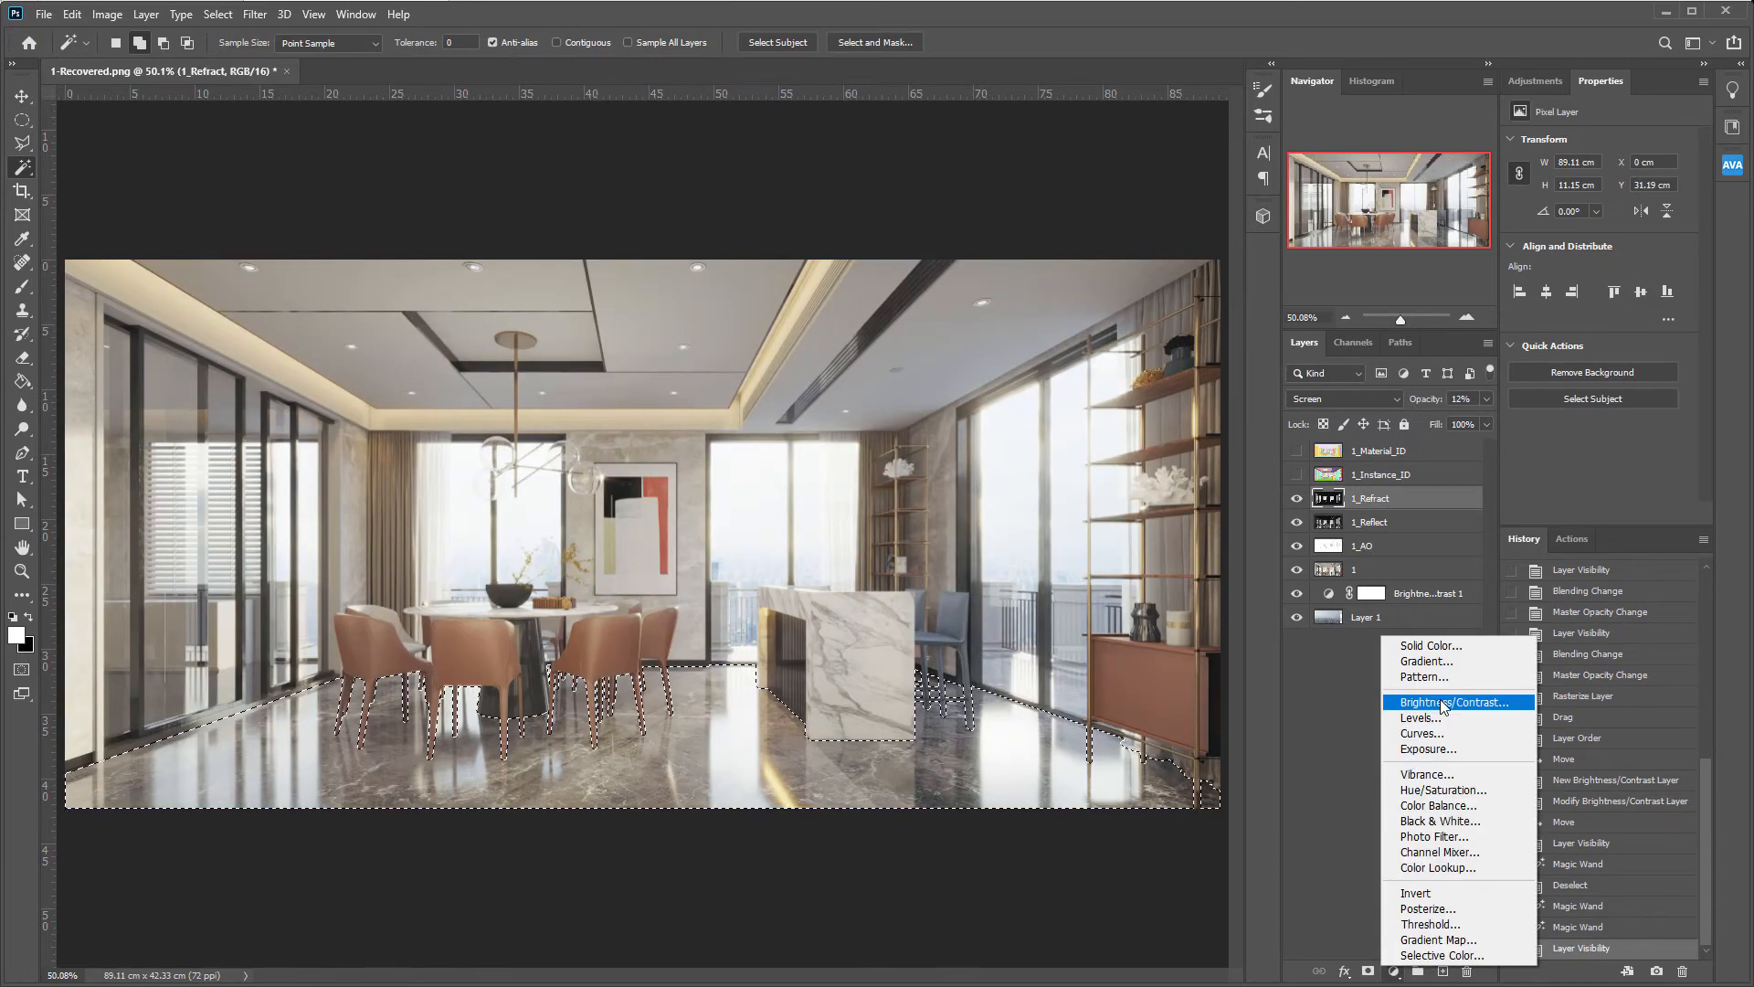
pyautogui.click(1444, 703)
pyautogui.moveTo(1600, 228); pyautogui.dragTo(1627, 228)
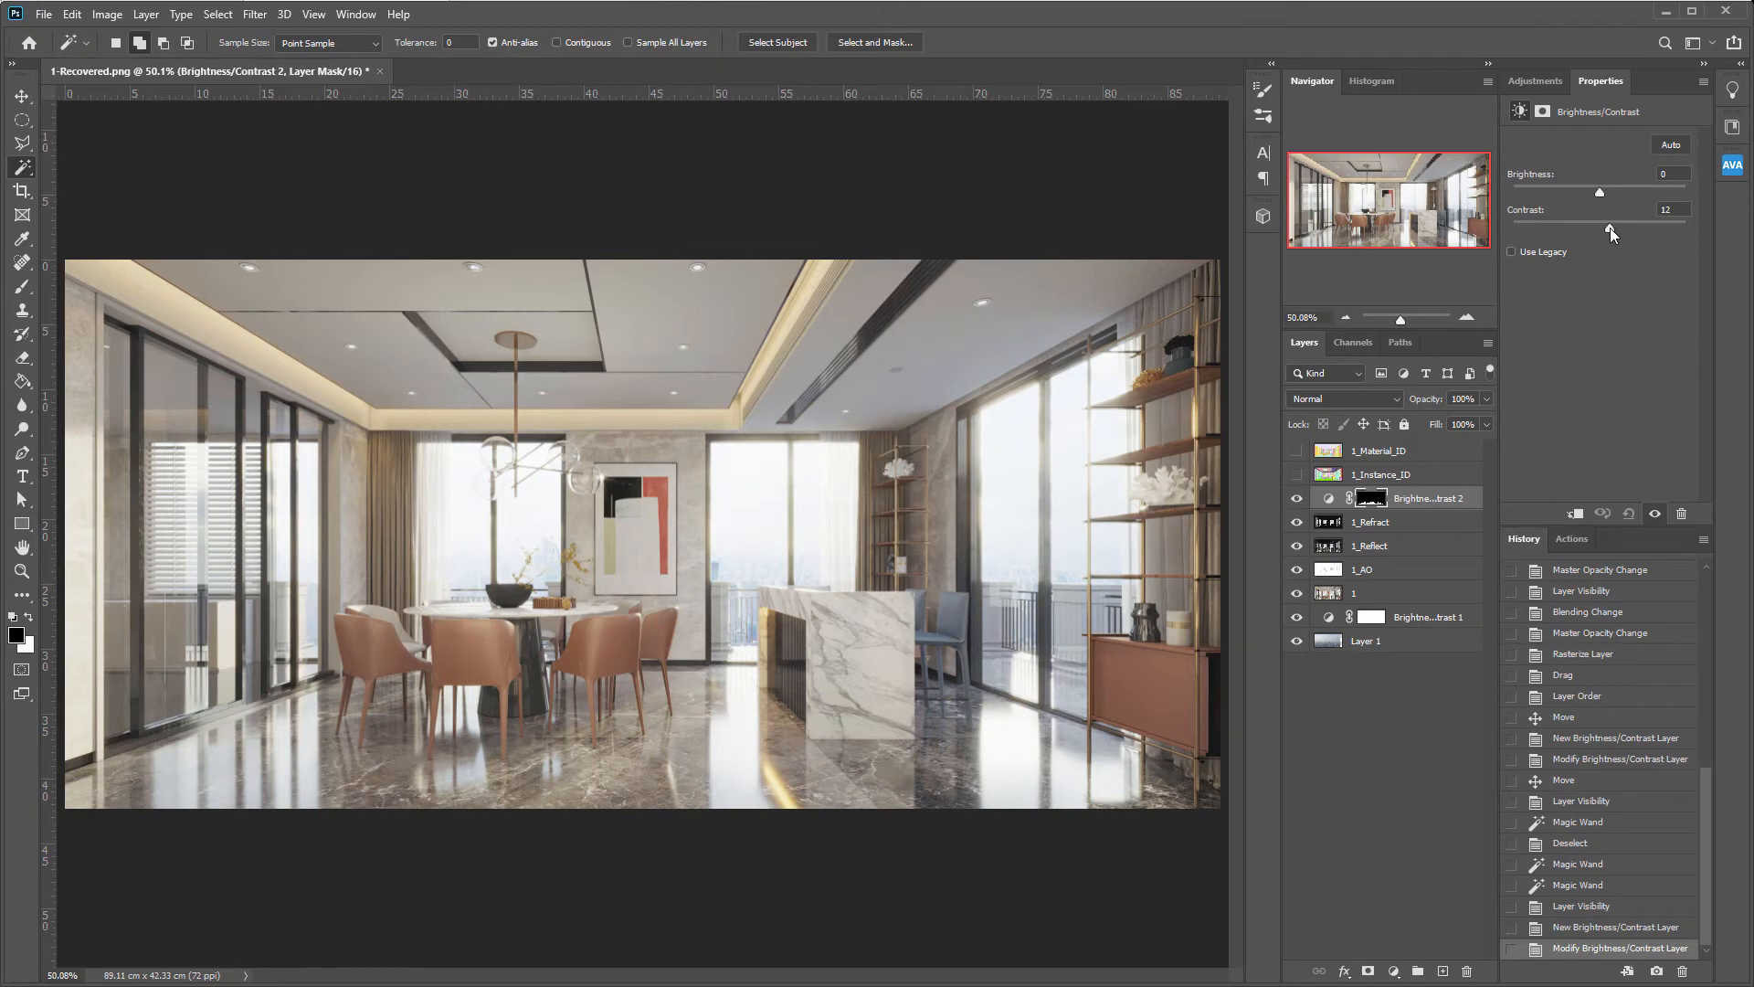
pyautogui.moveTo(1599, 192); pyautogui.dragTo(1594, 194)
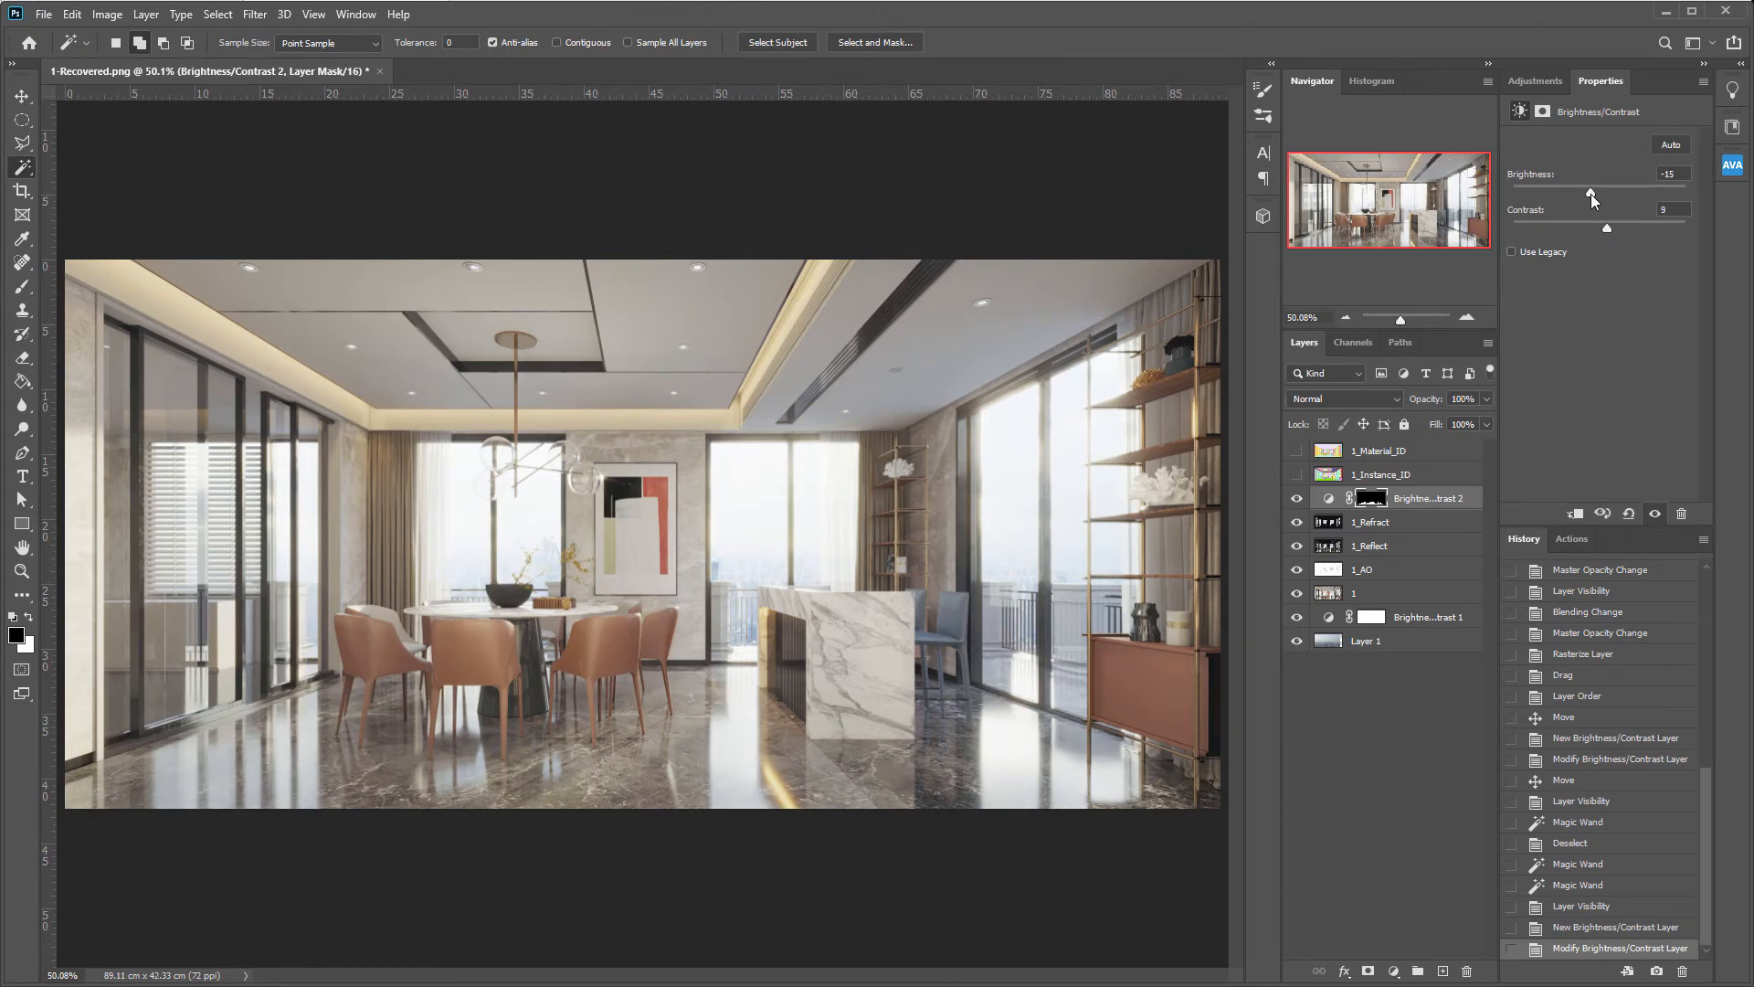
pyautogui.click(1297, 498)
pyautogui.click(1297, 498)
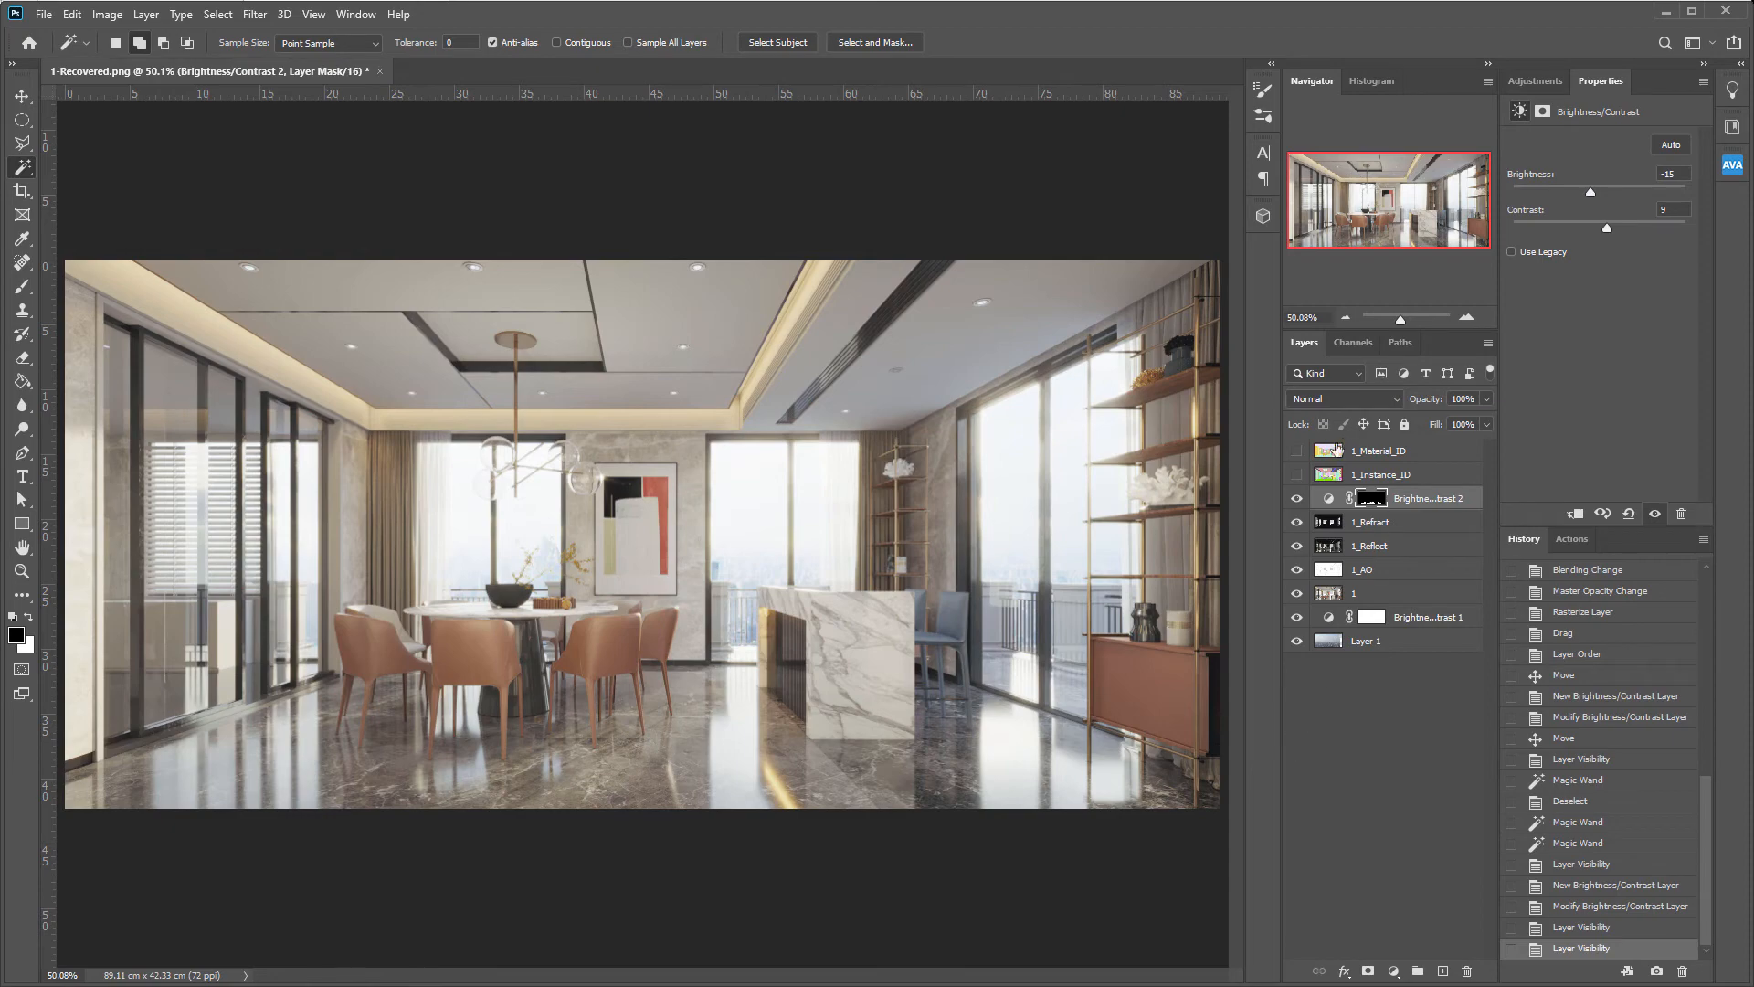
# - Show the 1_Material_ID layer instead of 1_Instance_ID and select the dining chairs' color on it with the Magic Wand
pyautogui.click(1298, 474)
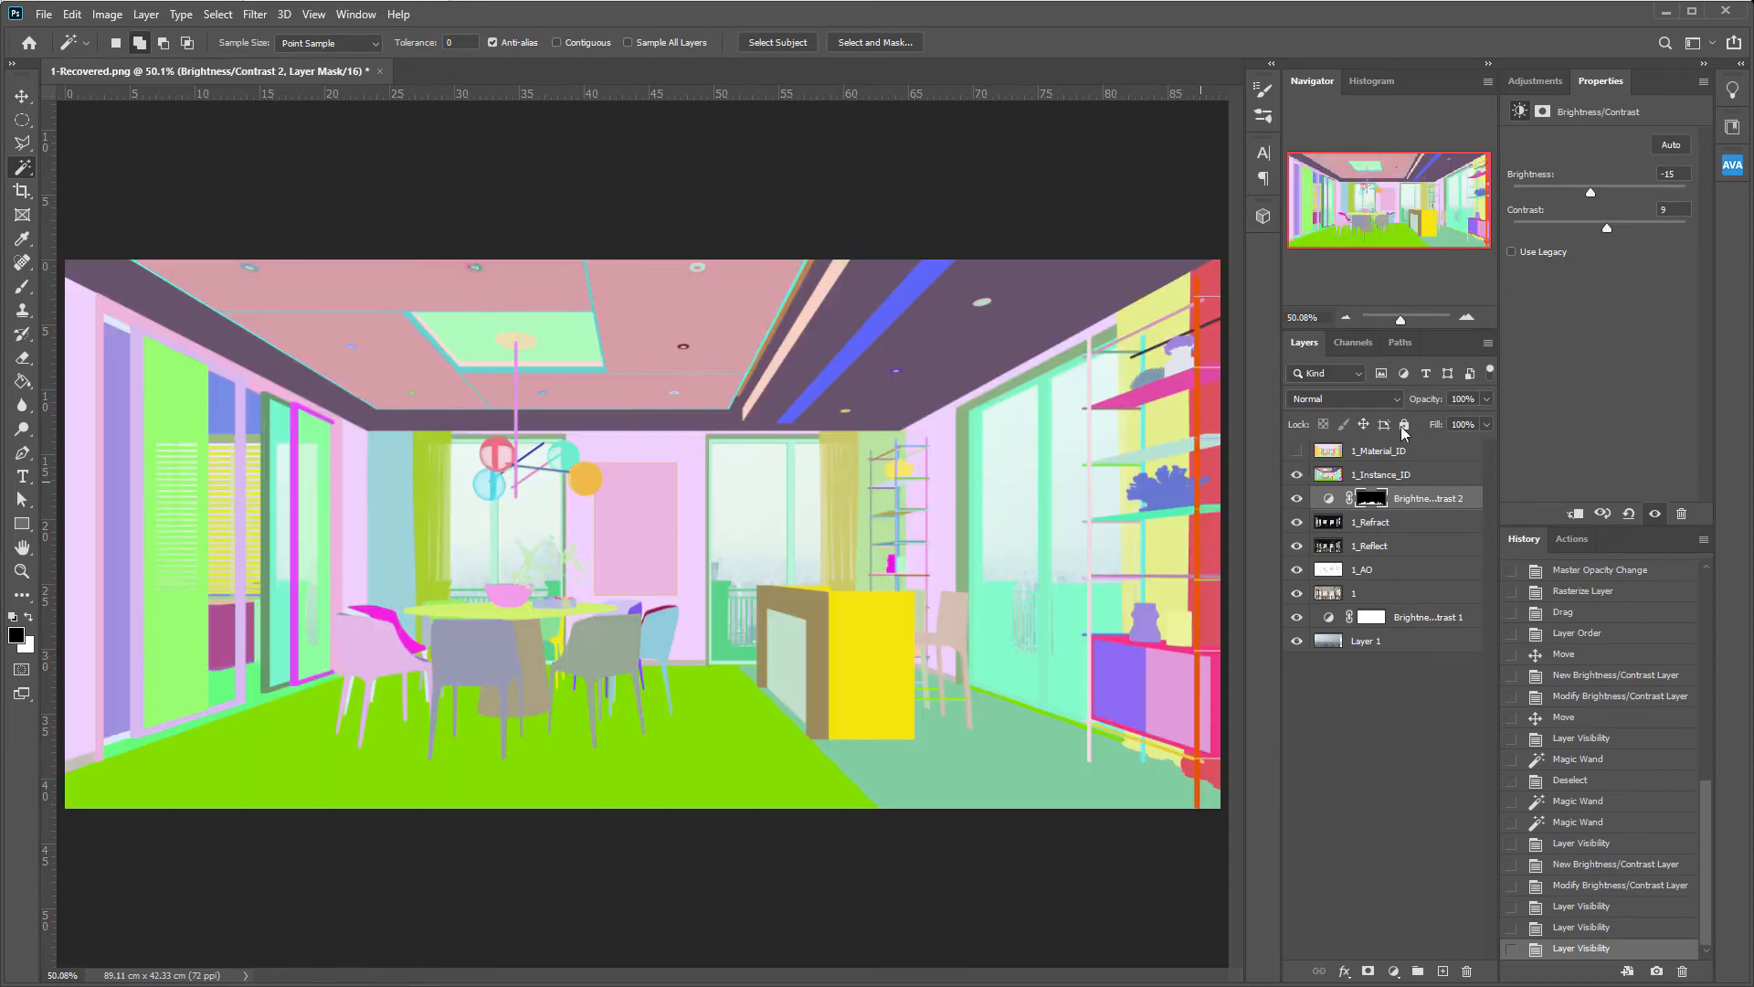
pyautogui.click(1297, 475)
pyautogui.click(1297, 451)
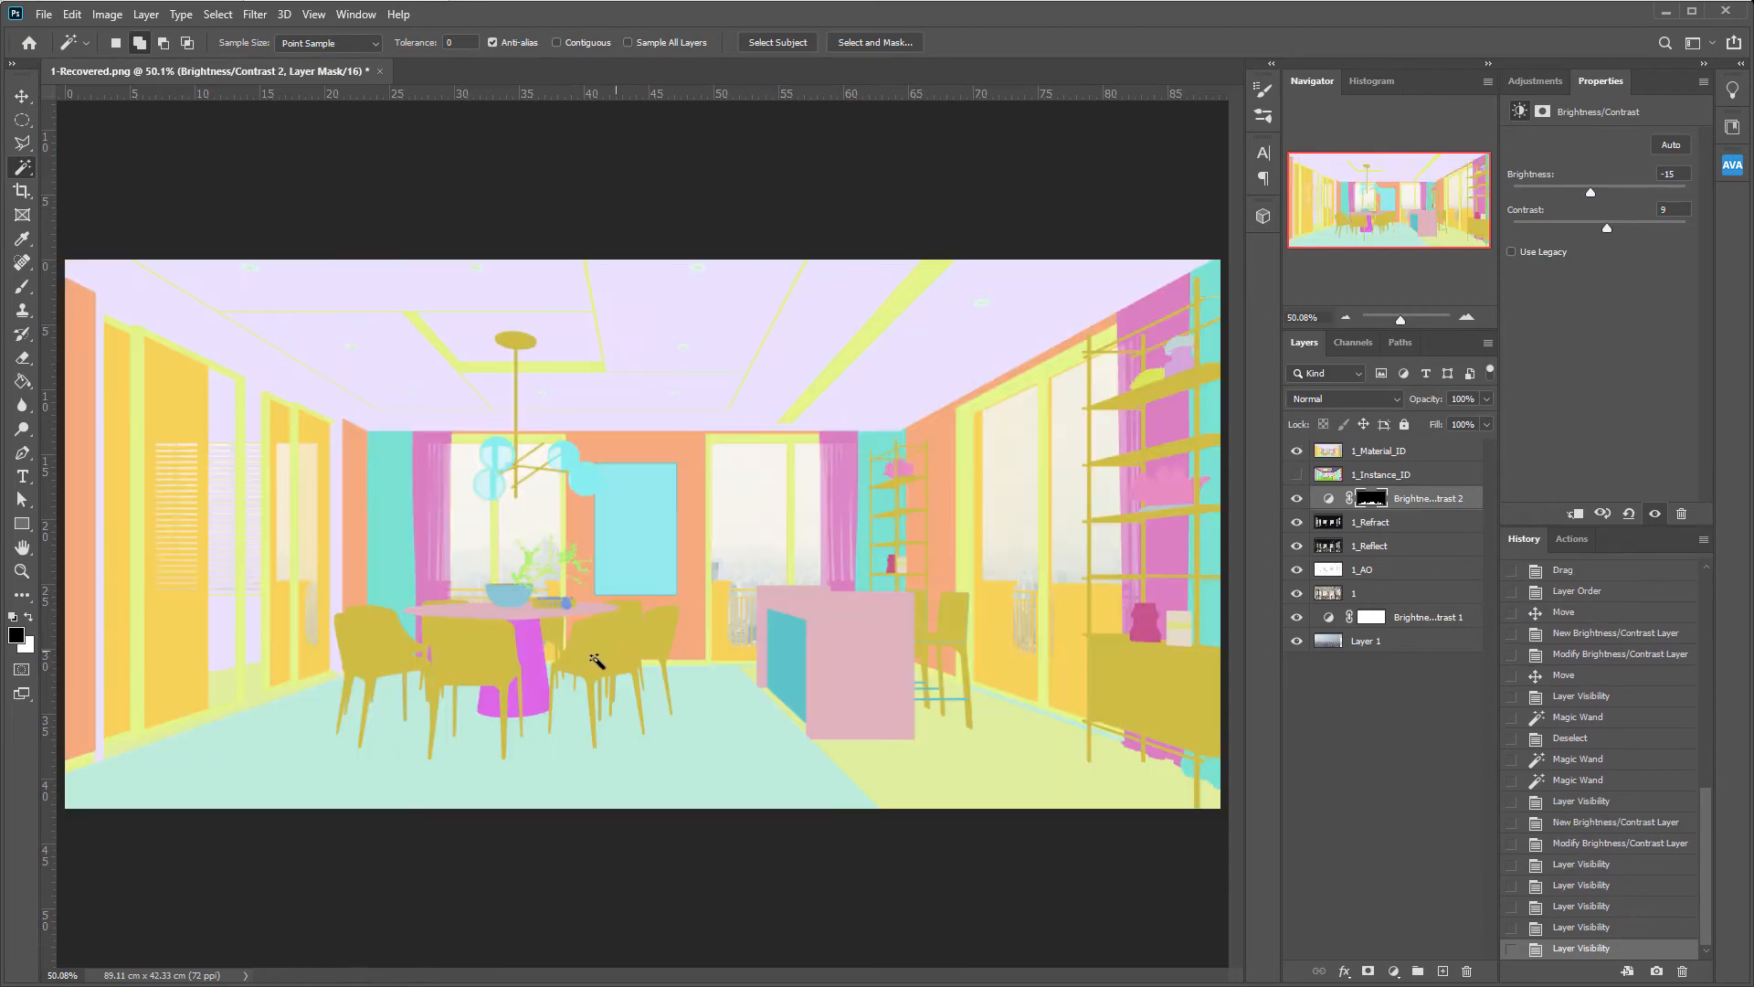
pyautogui.click(507, 665)
pyautogui.hotkey('ctrl', 'd')
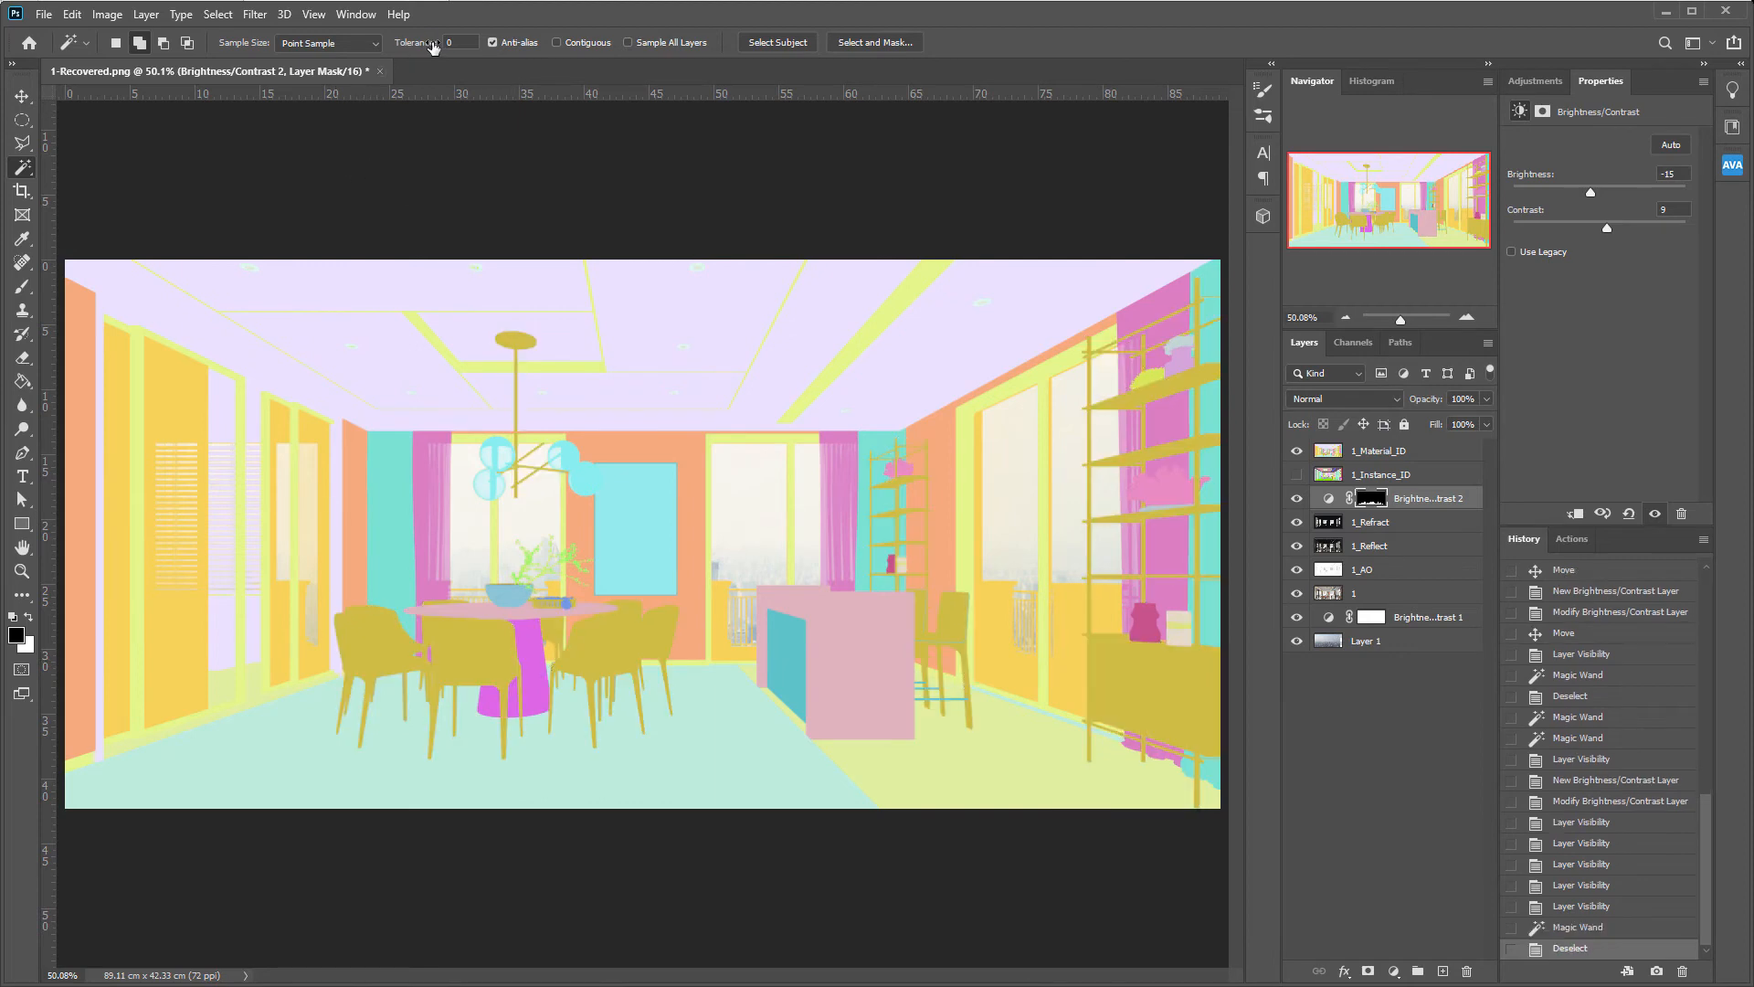
pyautogui.click(488, 655)
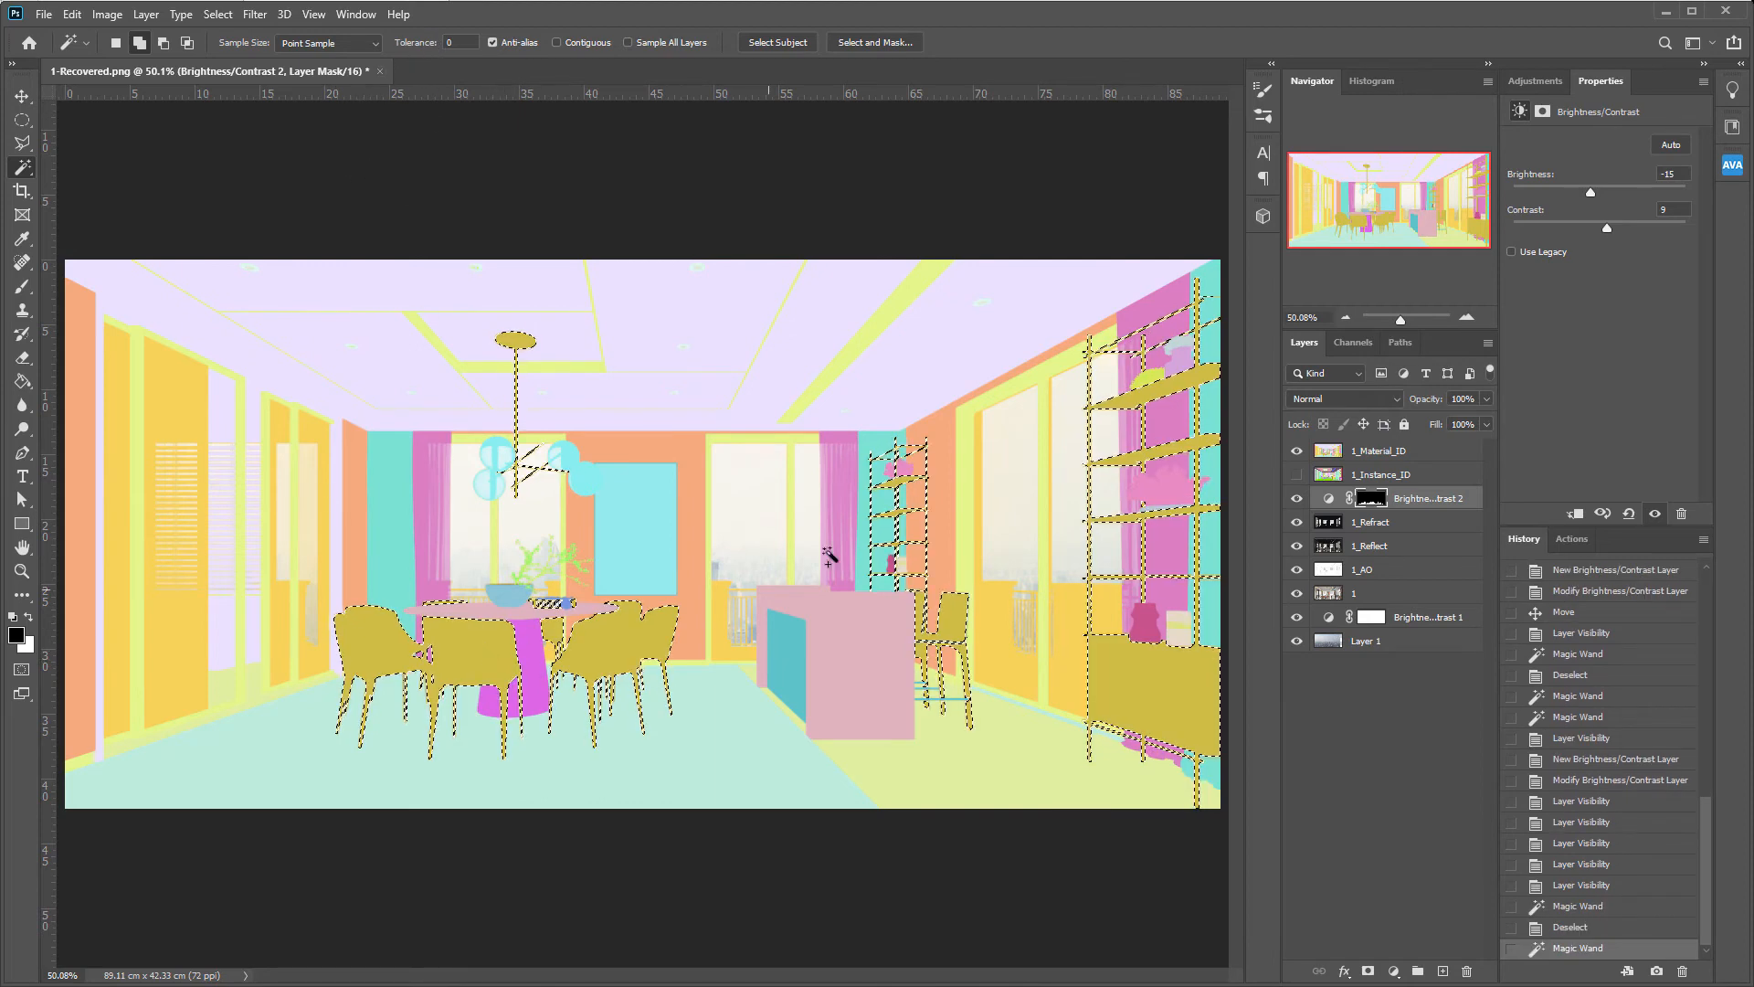
# - Subtract the shelves, cabinet, bar stools, pendant lamp and table tray from the selection with marquees, leaving only the dining chairs
pyautogui.press('m')
pyautogui.moveTo(833, 247); pyautogui.dragTo(1304, 944)
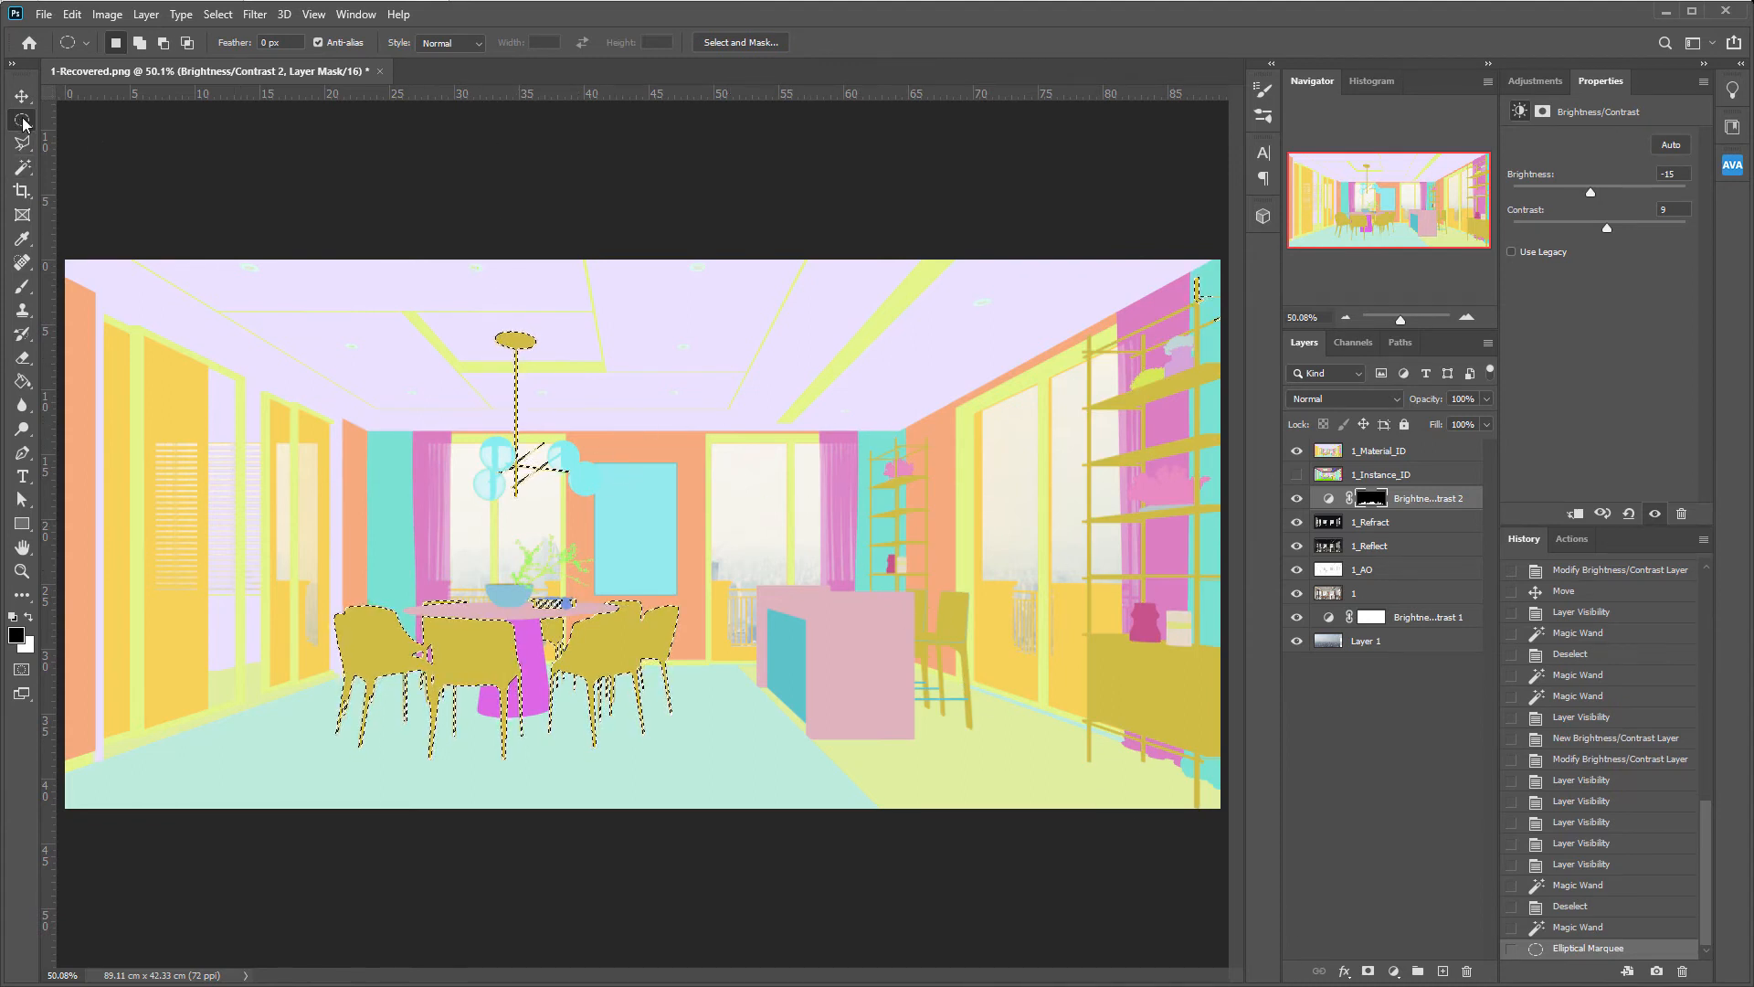
pyautogui.moveTo(23, 122); pyautogui.dragTo(91, 120)
pyautogui.moveTo(364, 282); pyautogui.dragTo(797, 519)
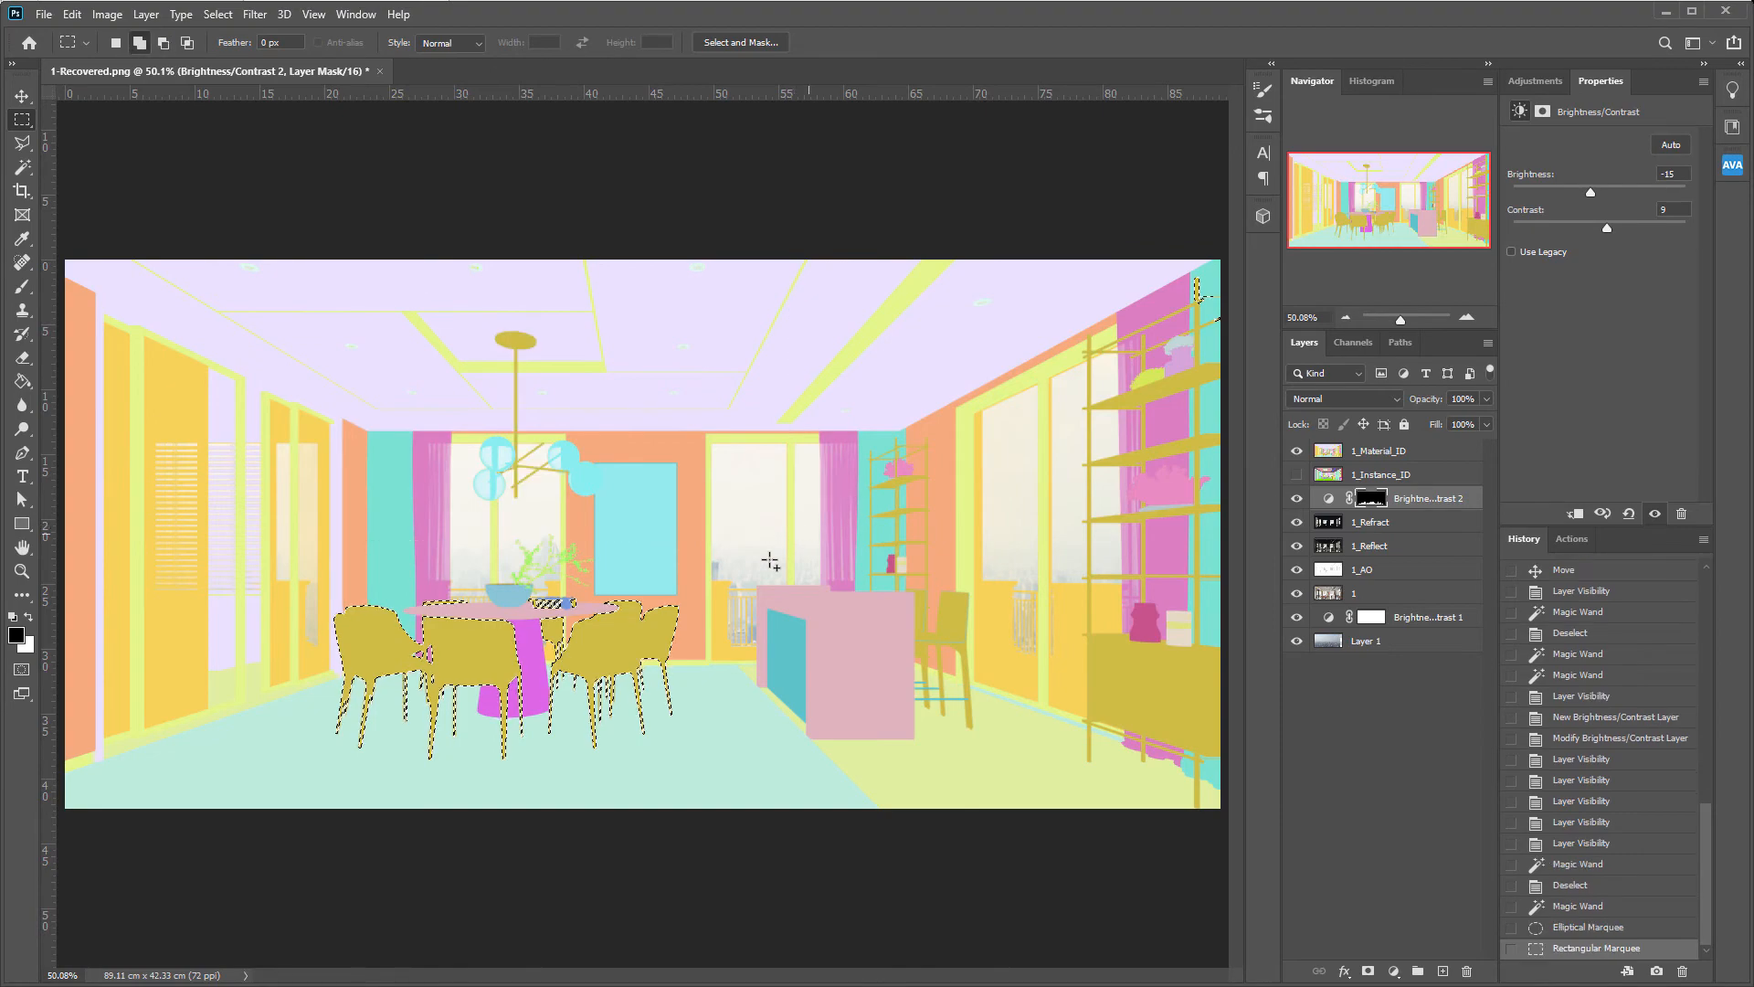
pyautogui.scroll(10, 553, 626)
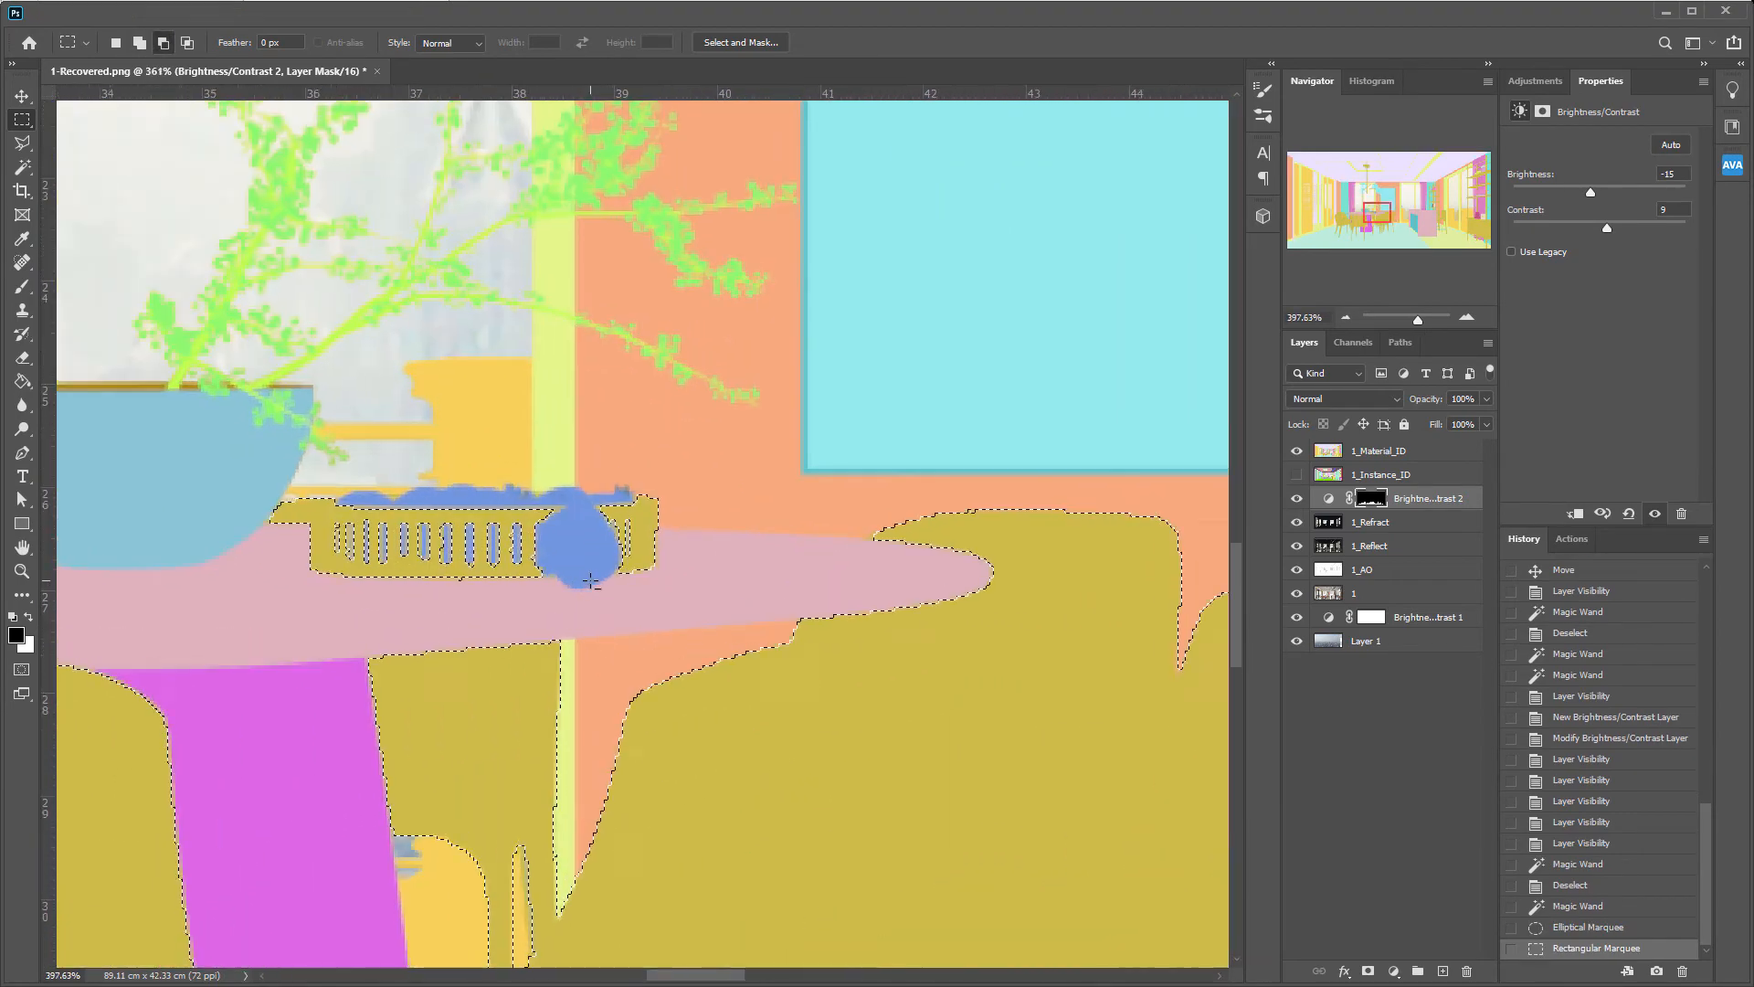
pyautogui.moveTo(711, 586); pyautogui.dragTo(269, 477)
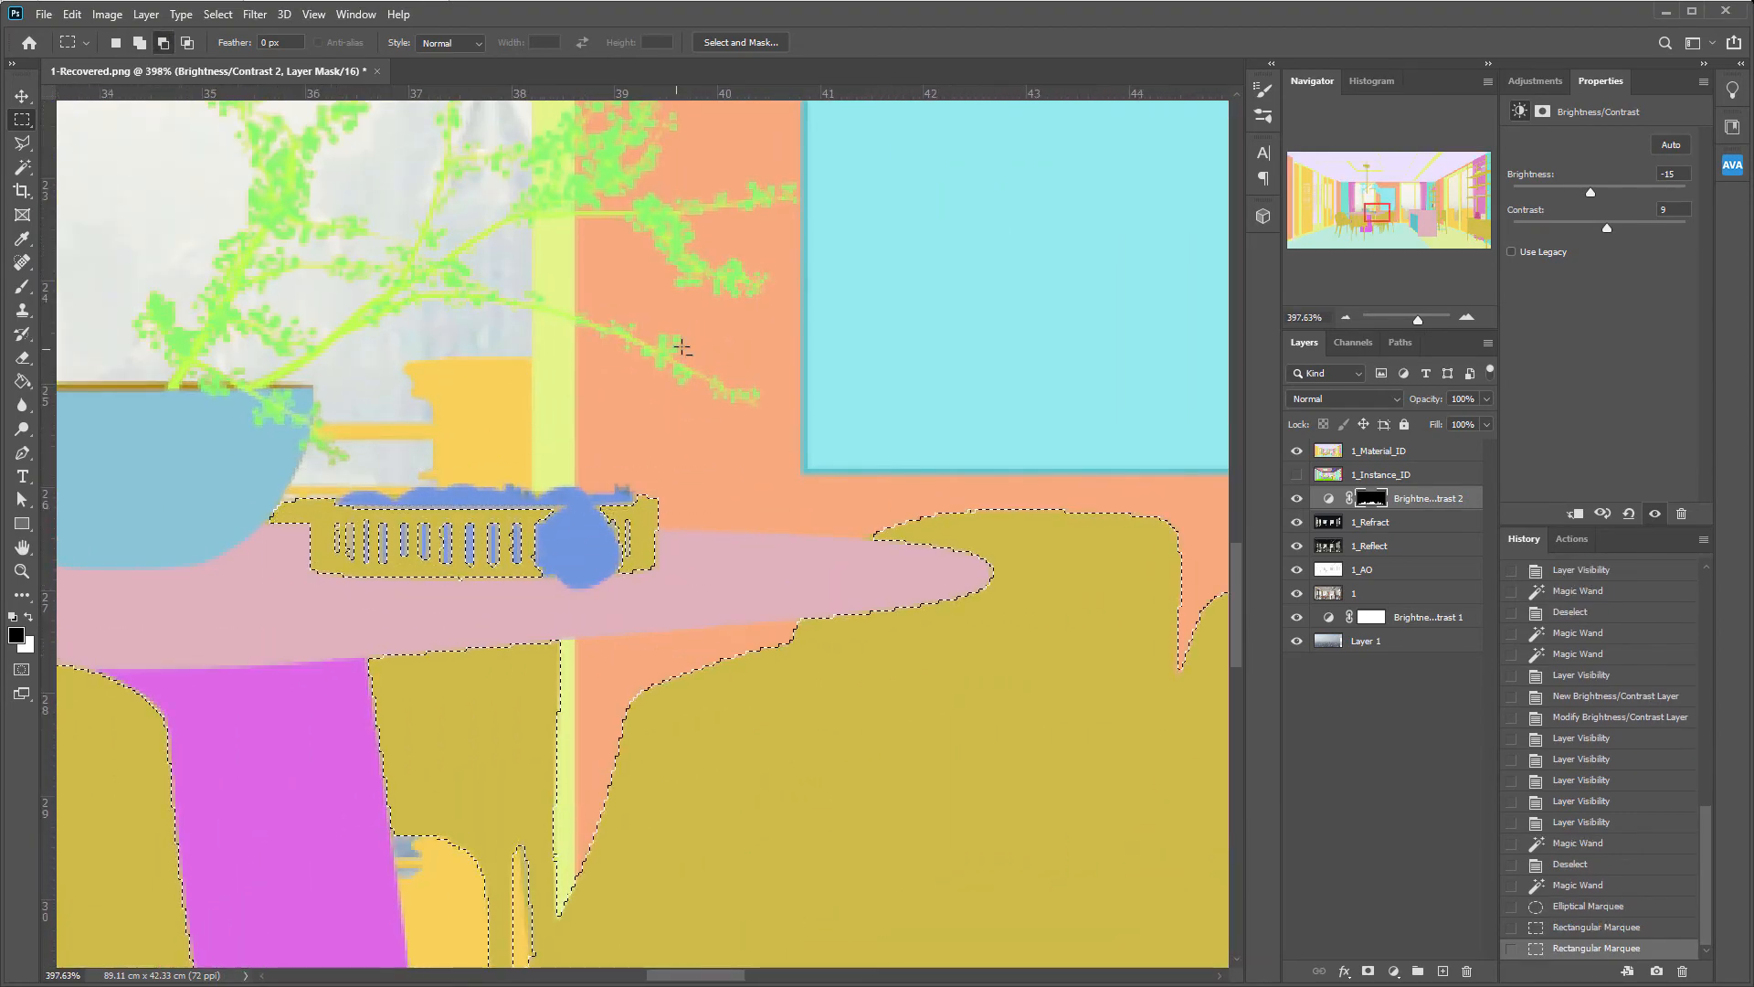
pyautogui.scroll(-7, 681, 348)
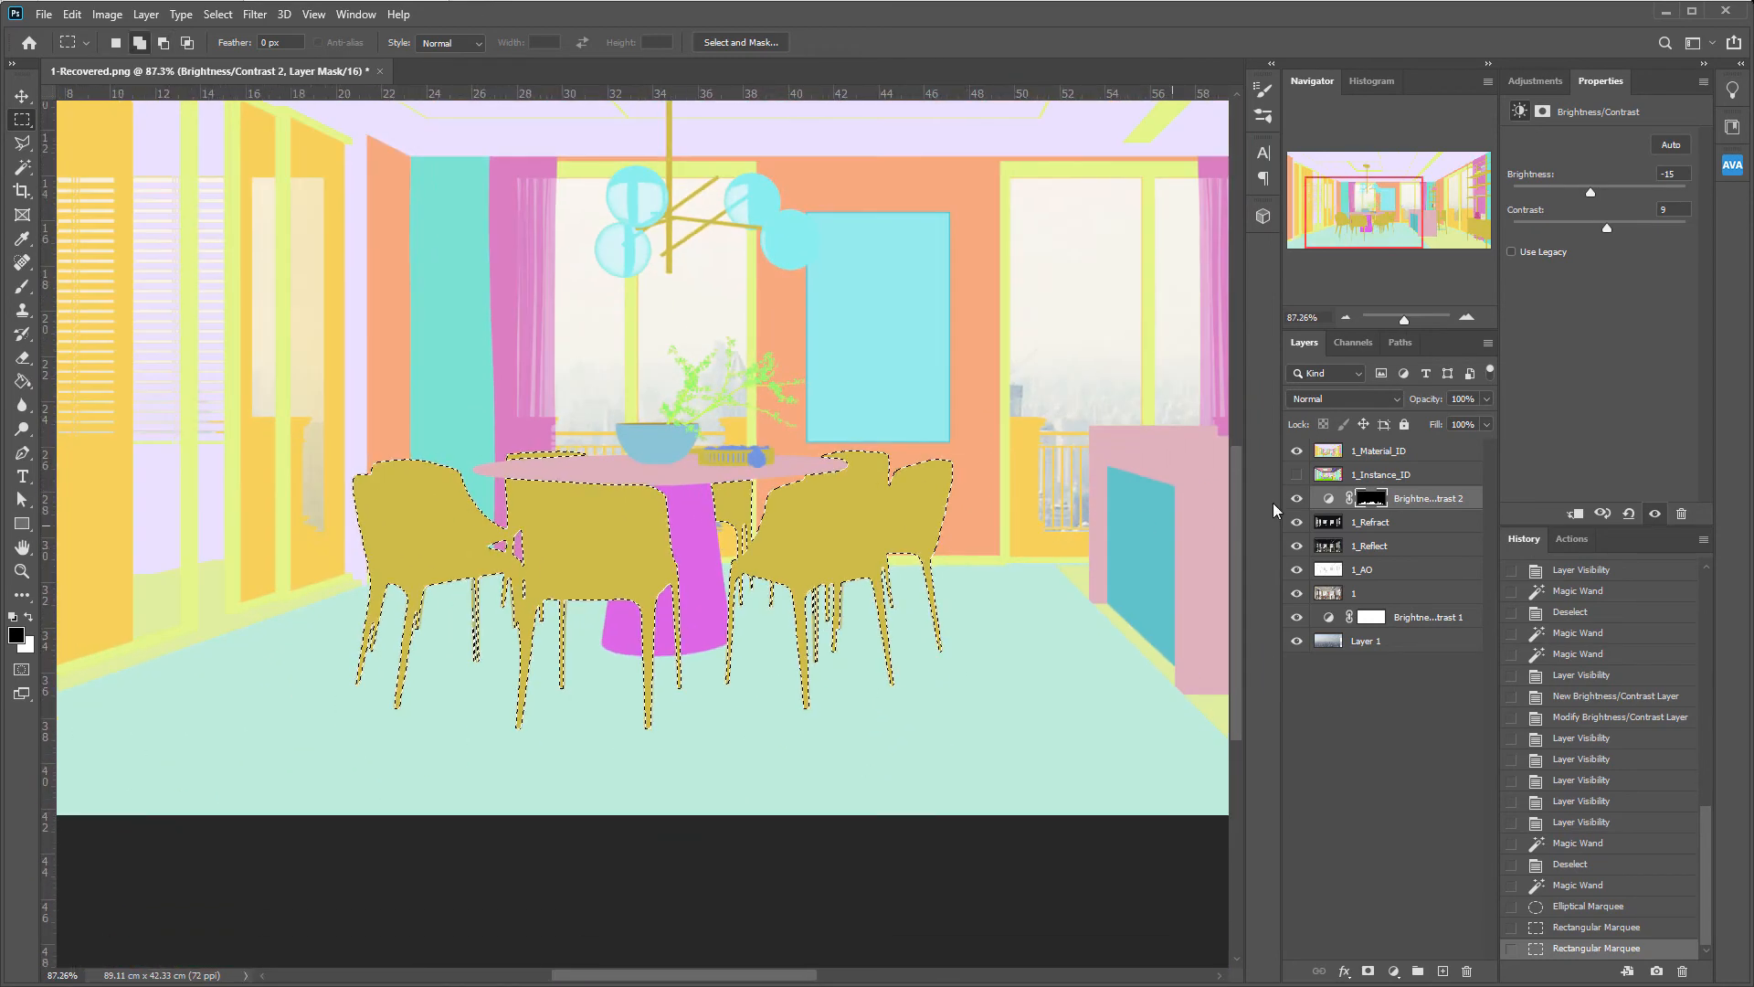
# - Hide the 1_Material_ID layer and add a Curves adjustment for the chairs with a gentle S-curve, its lower point at input 86, output 72
pyautogui.click(1298, 498)
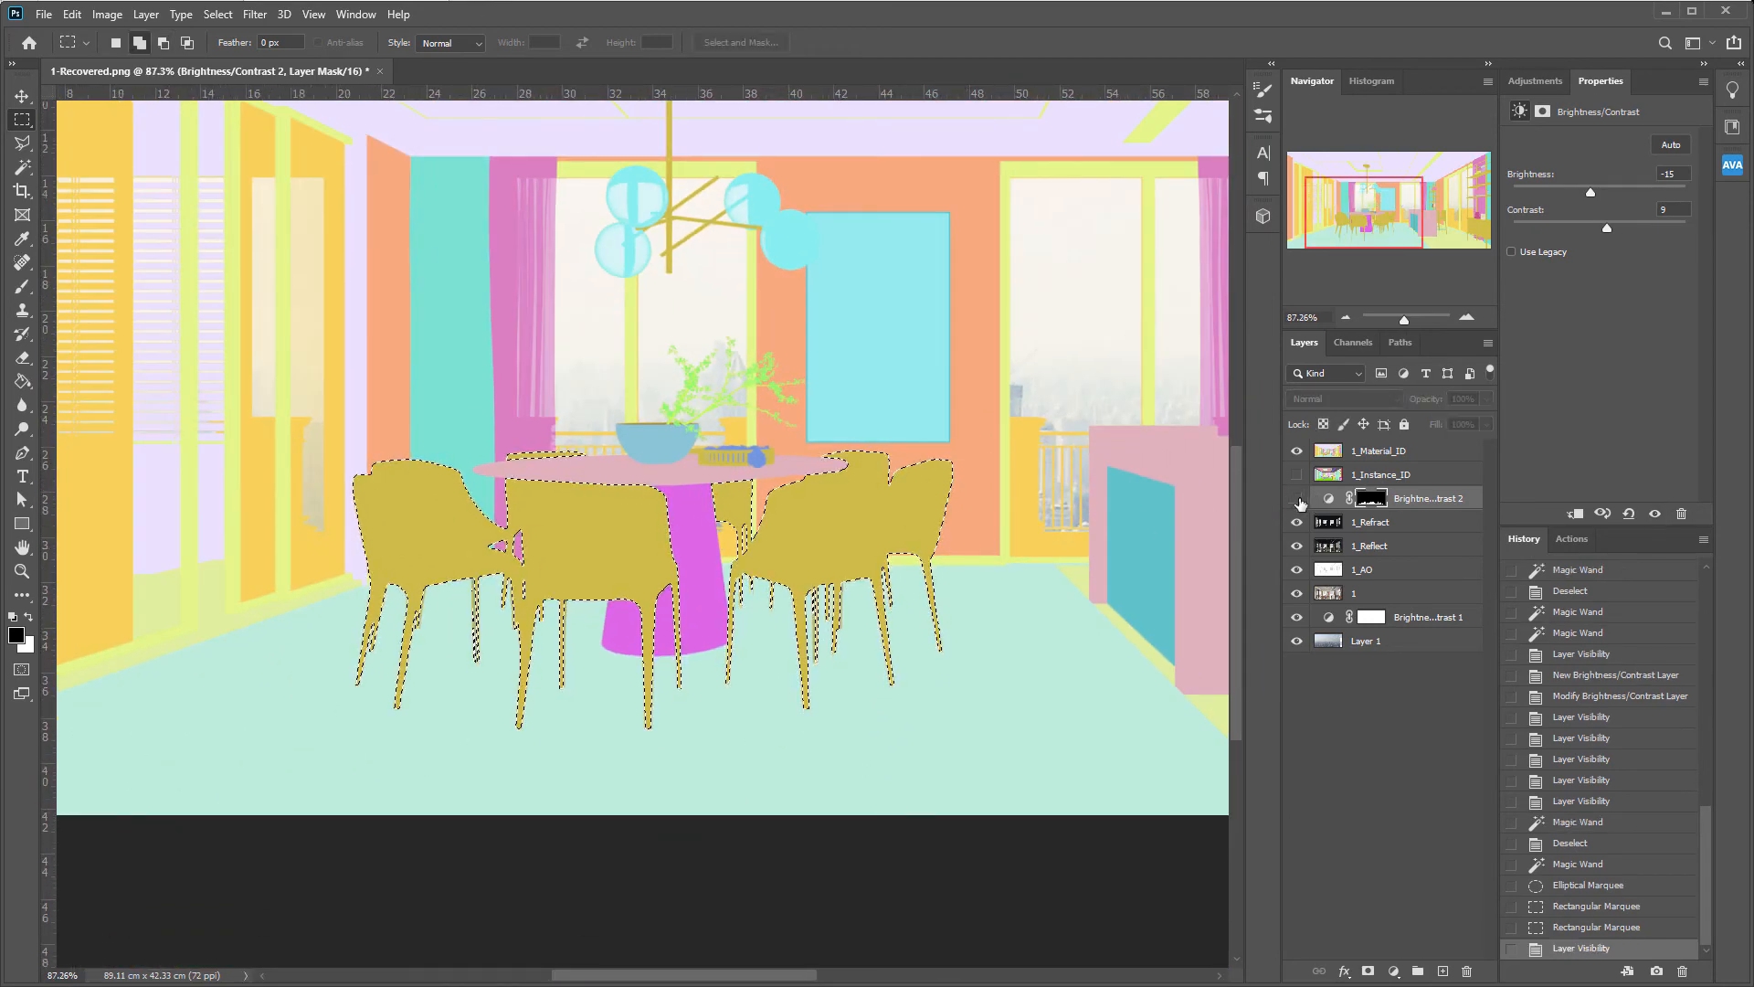
pyautogui.click(1297, 498)
pyautogui.click(1297, 450)
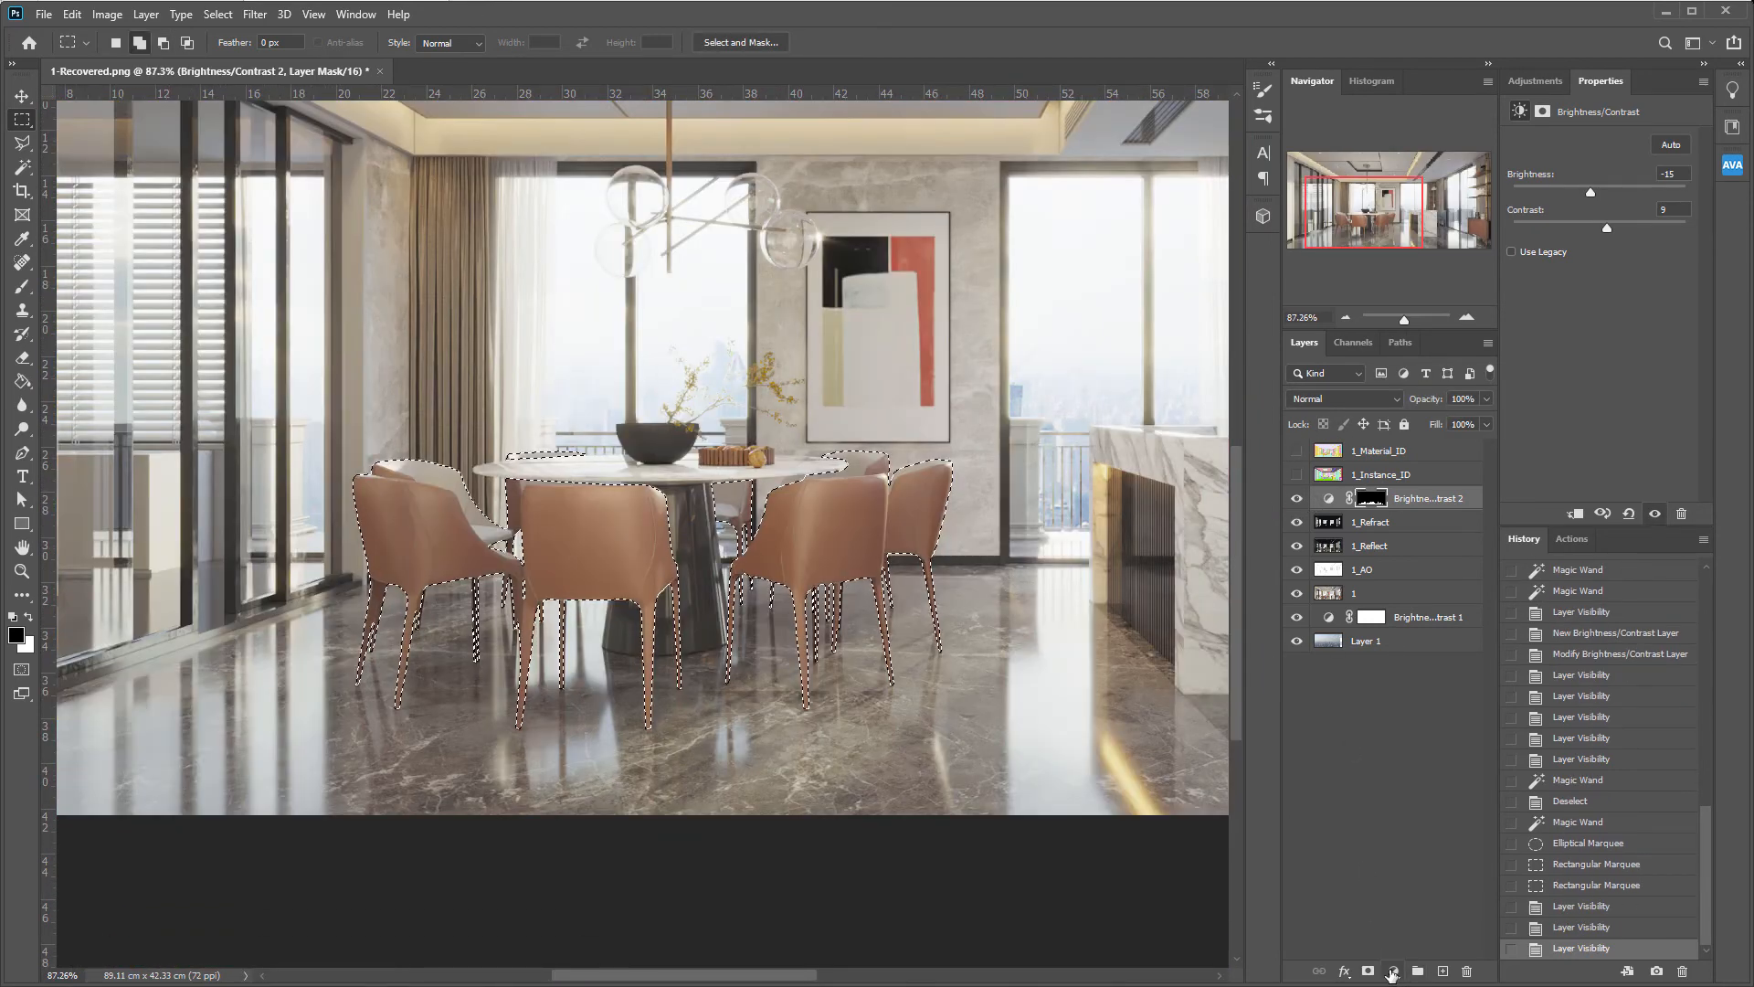
pyautogui.click(1393, 972)
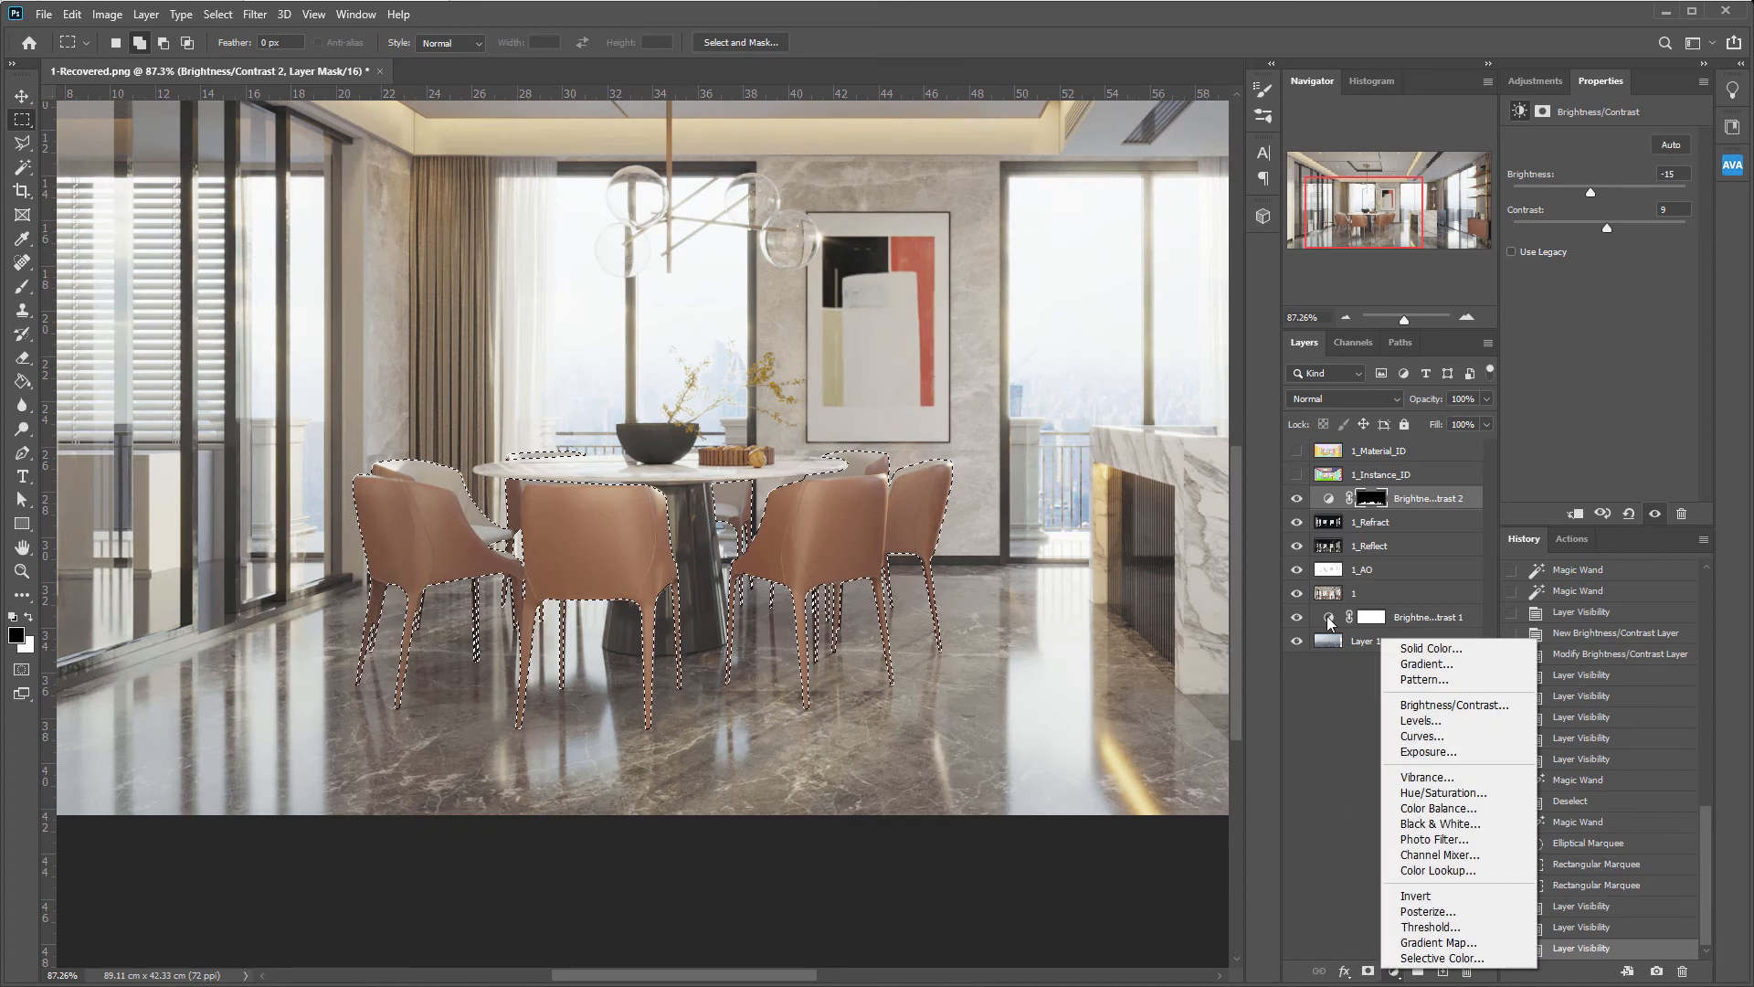
pyautogui.click(1433, 739)
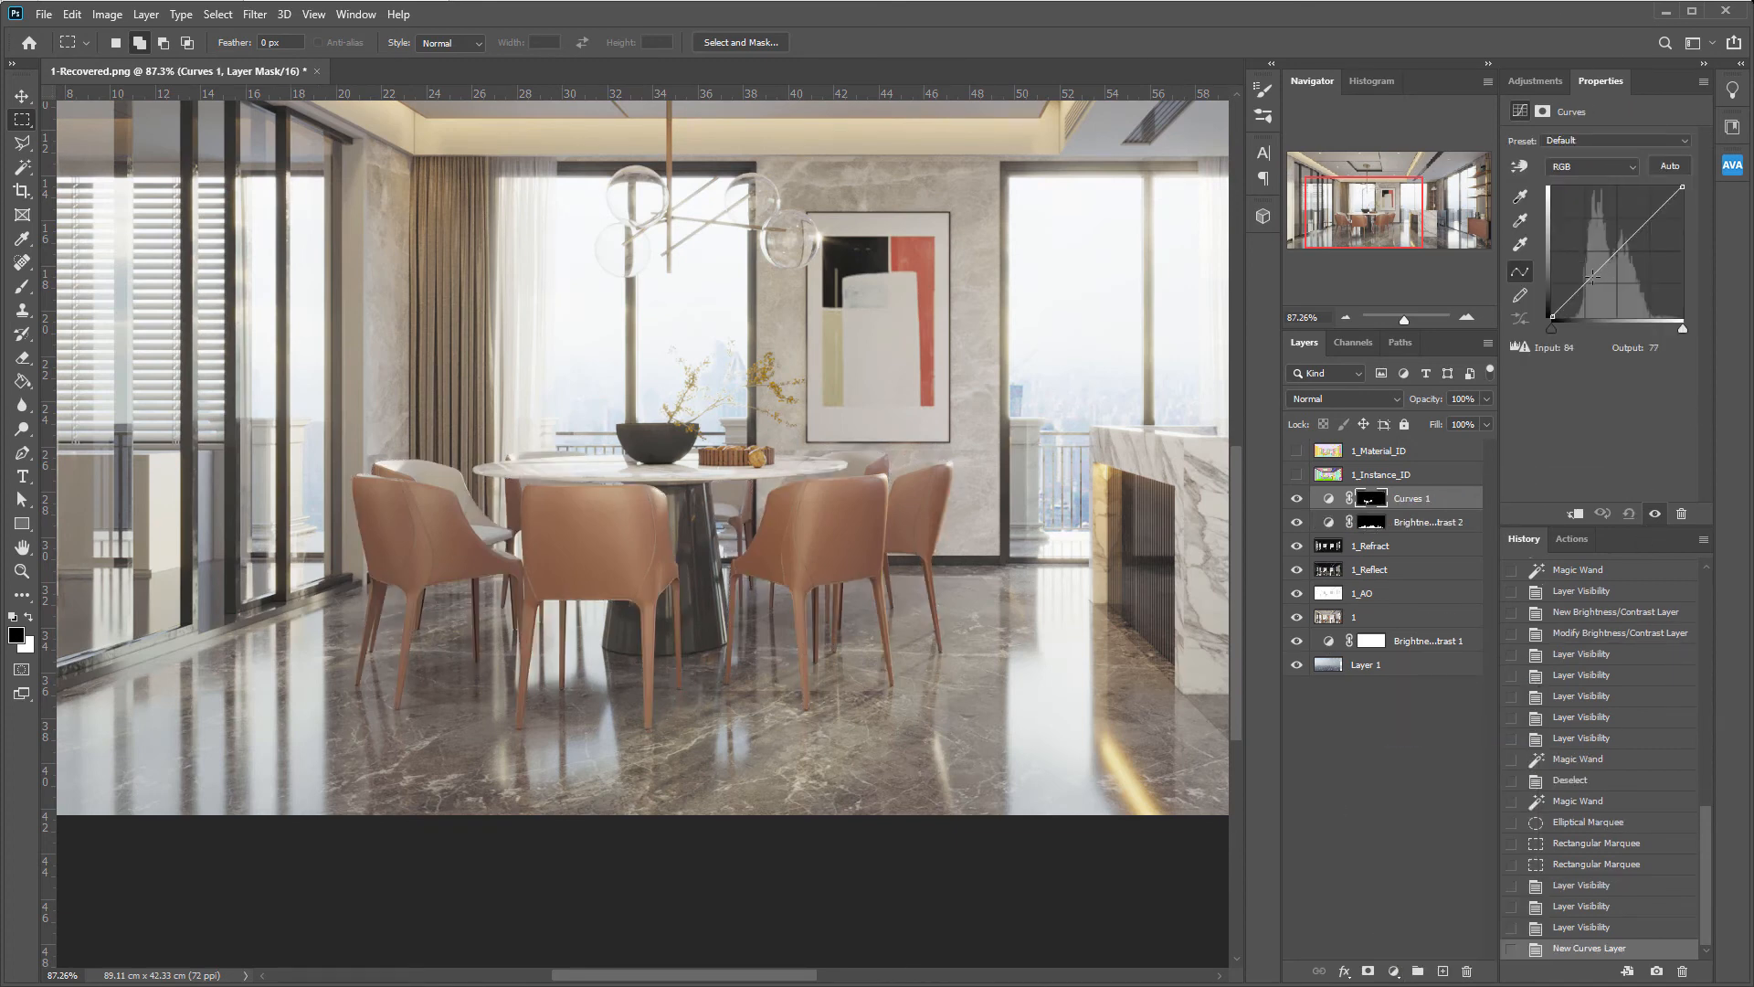
pyautogui.click(1593, 278)
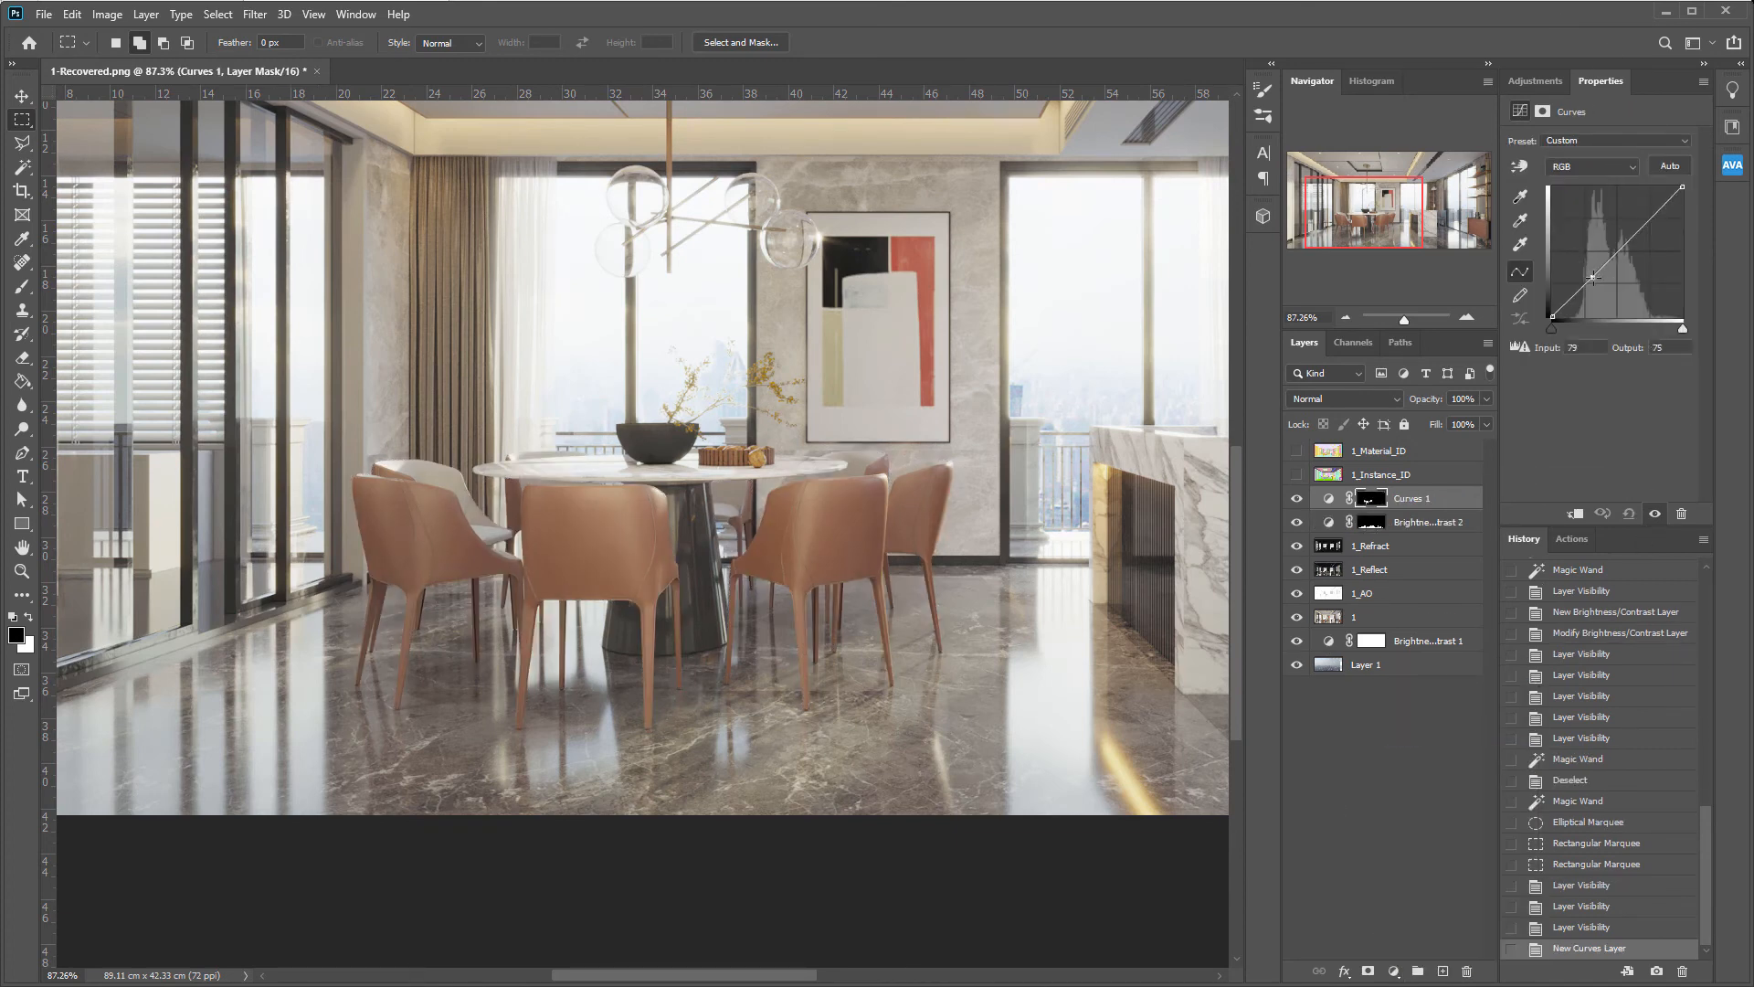
pyautogui.click(1635, 232)
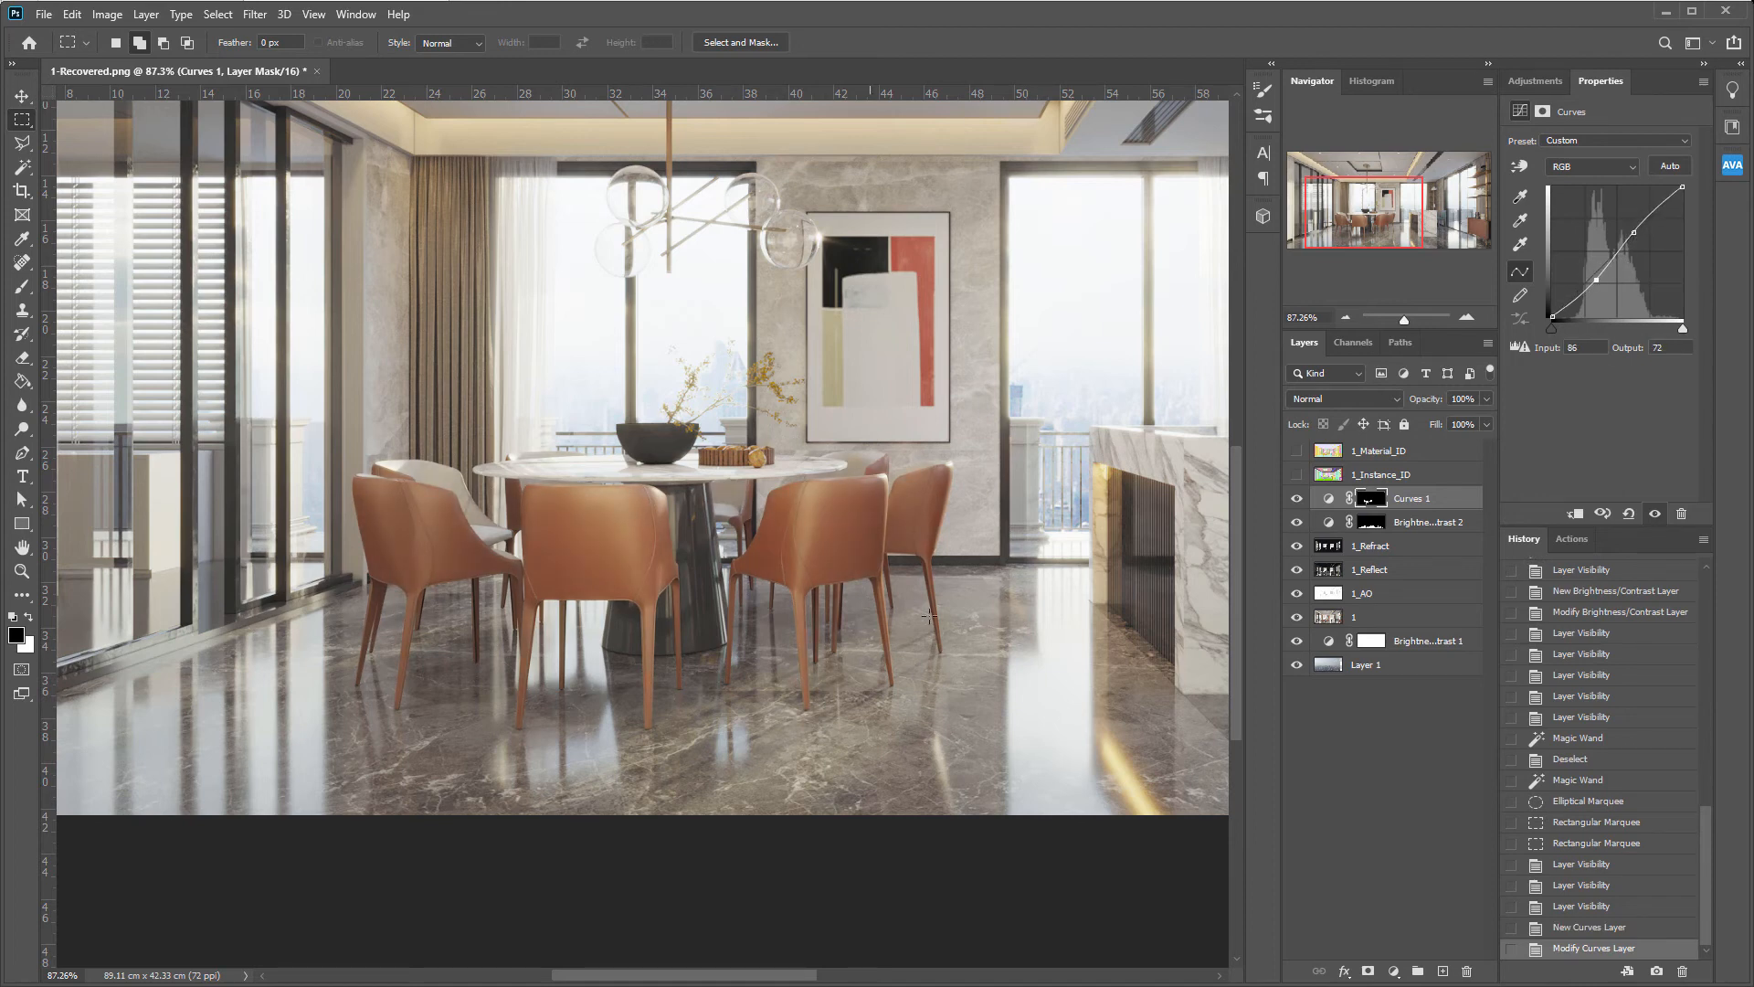
# - Compare the chairs with and without the Curves adjustment and reduce that layer's opacity to 56%
pyautogui.click(1298, 500)
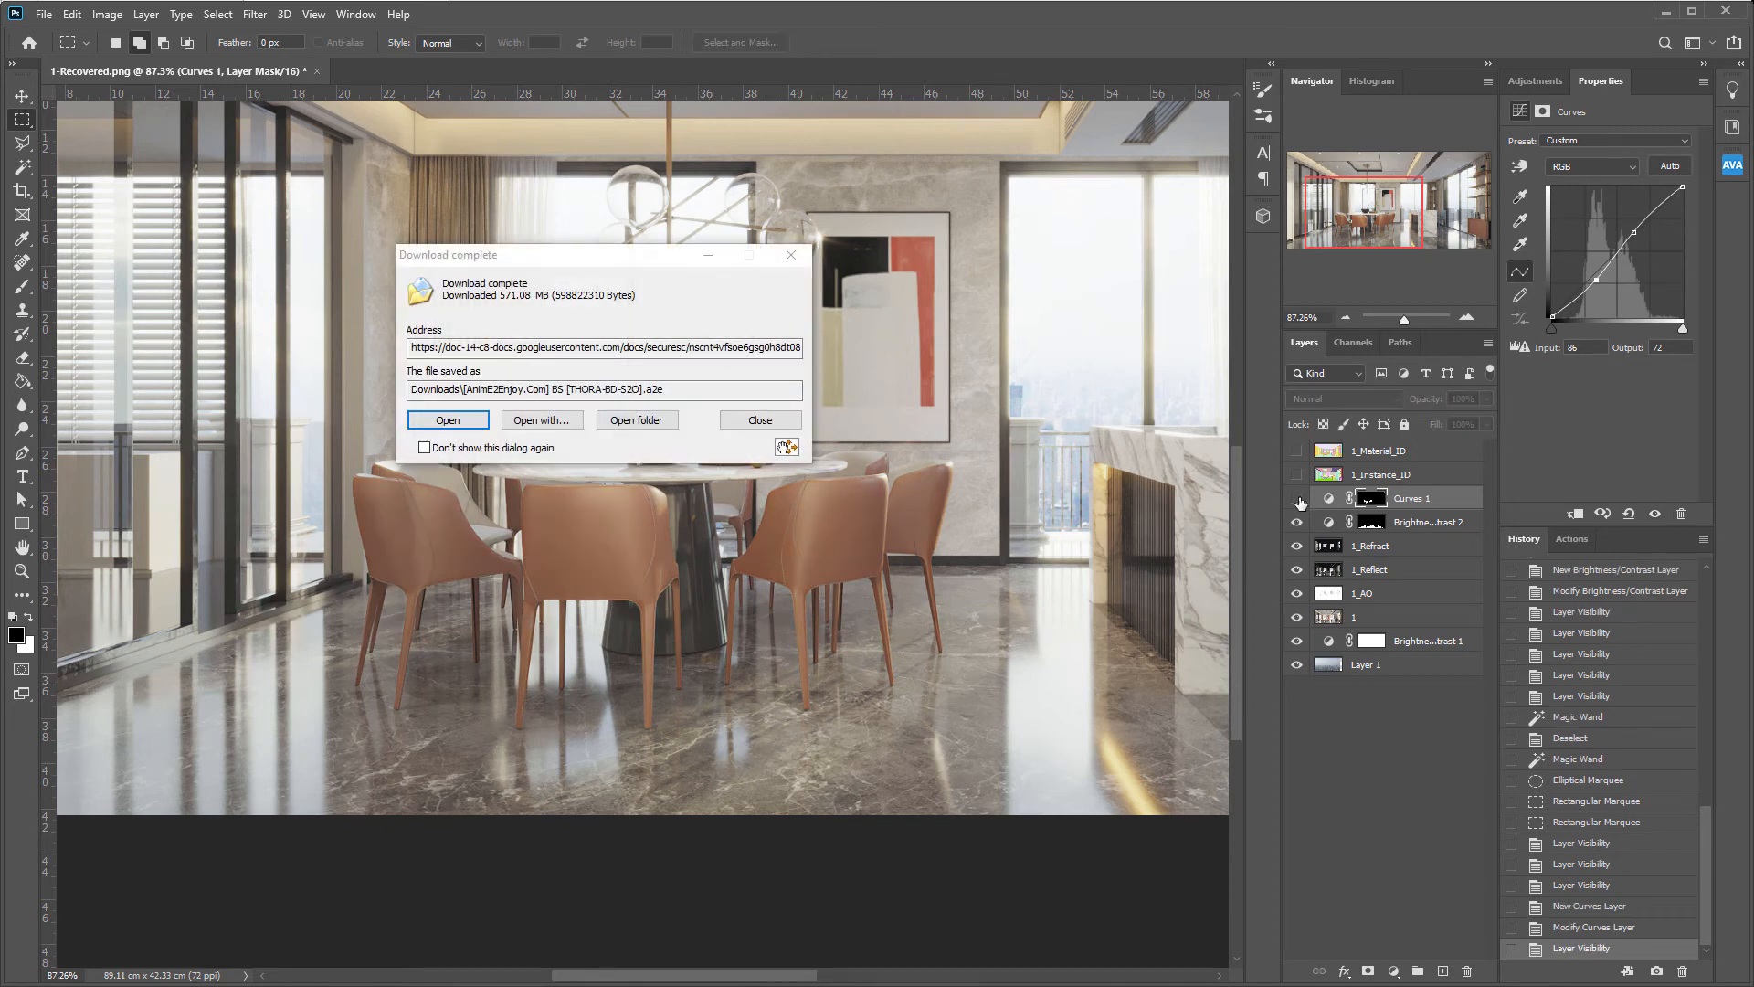
pyautogui.click(1298, 500)
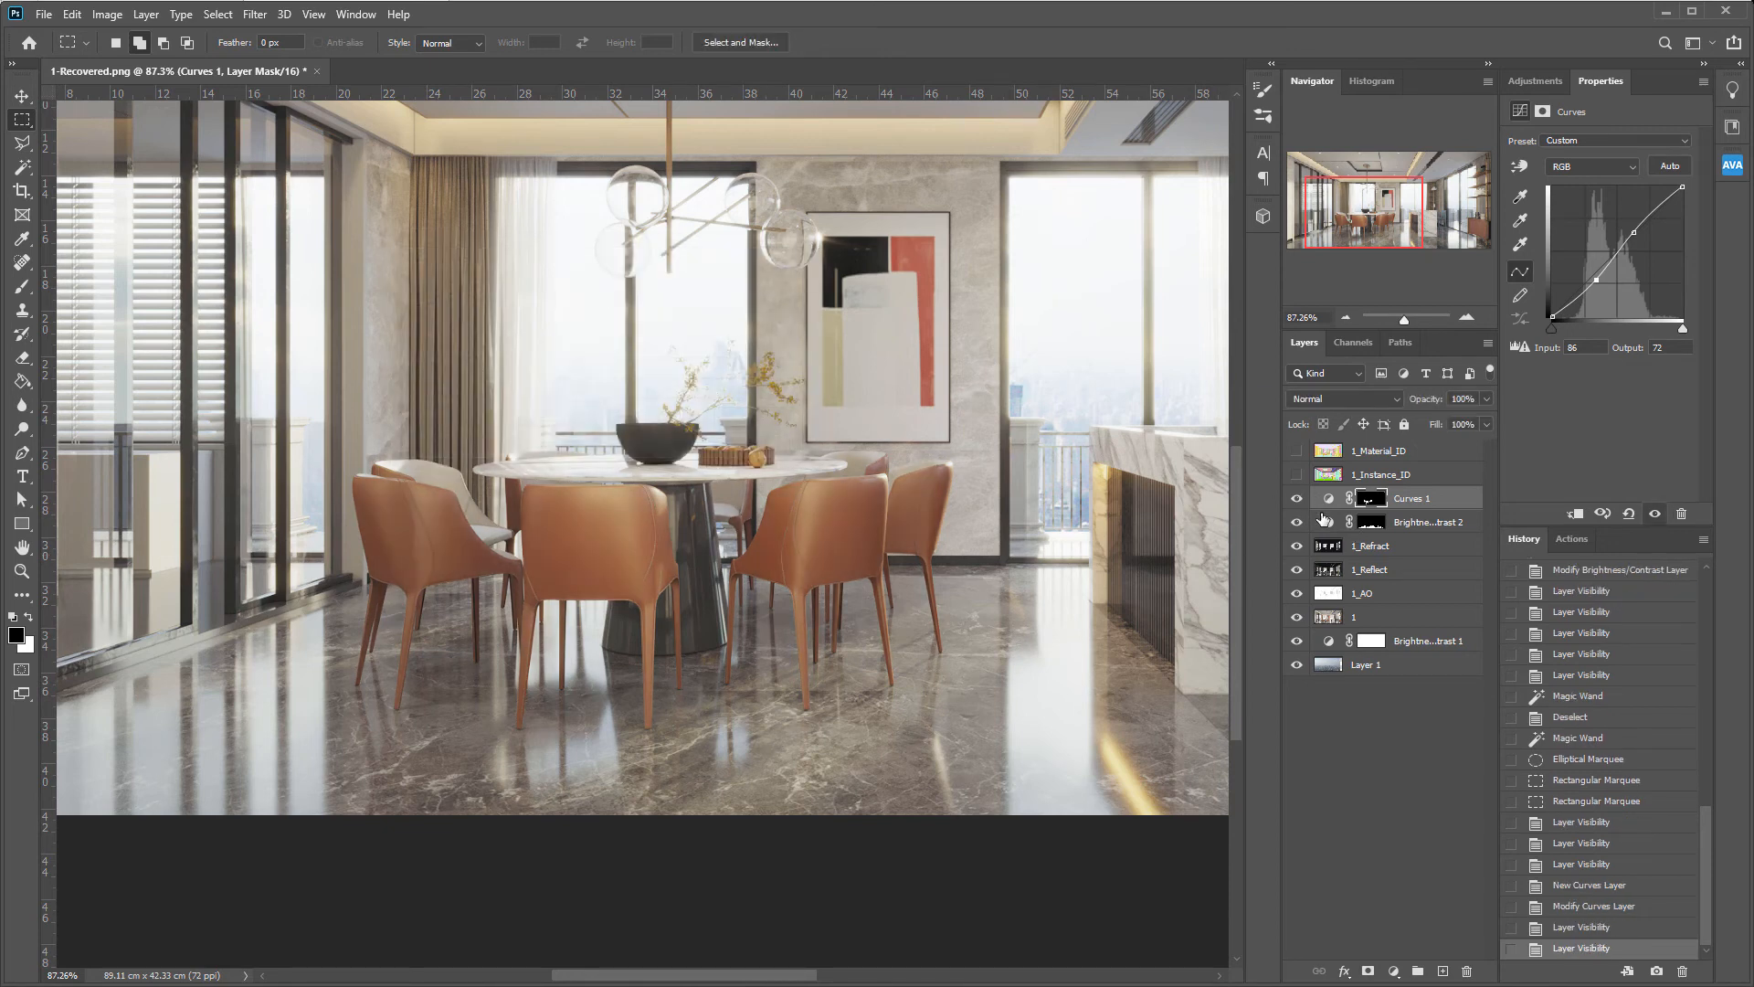
pyautogui.click(1296, 499)
pyautogui.click(1297, 499)
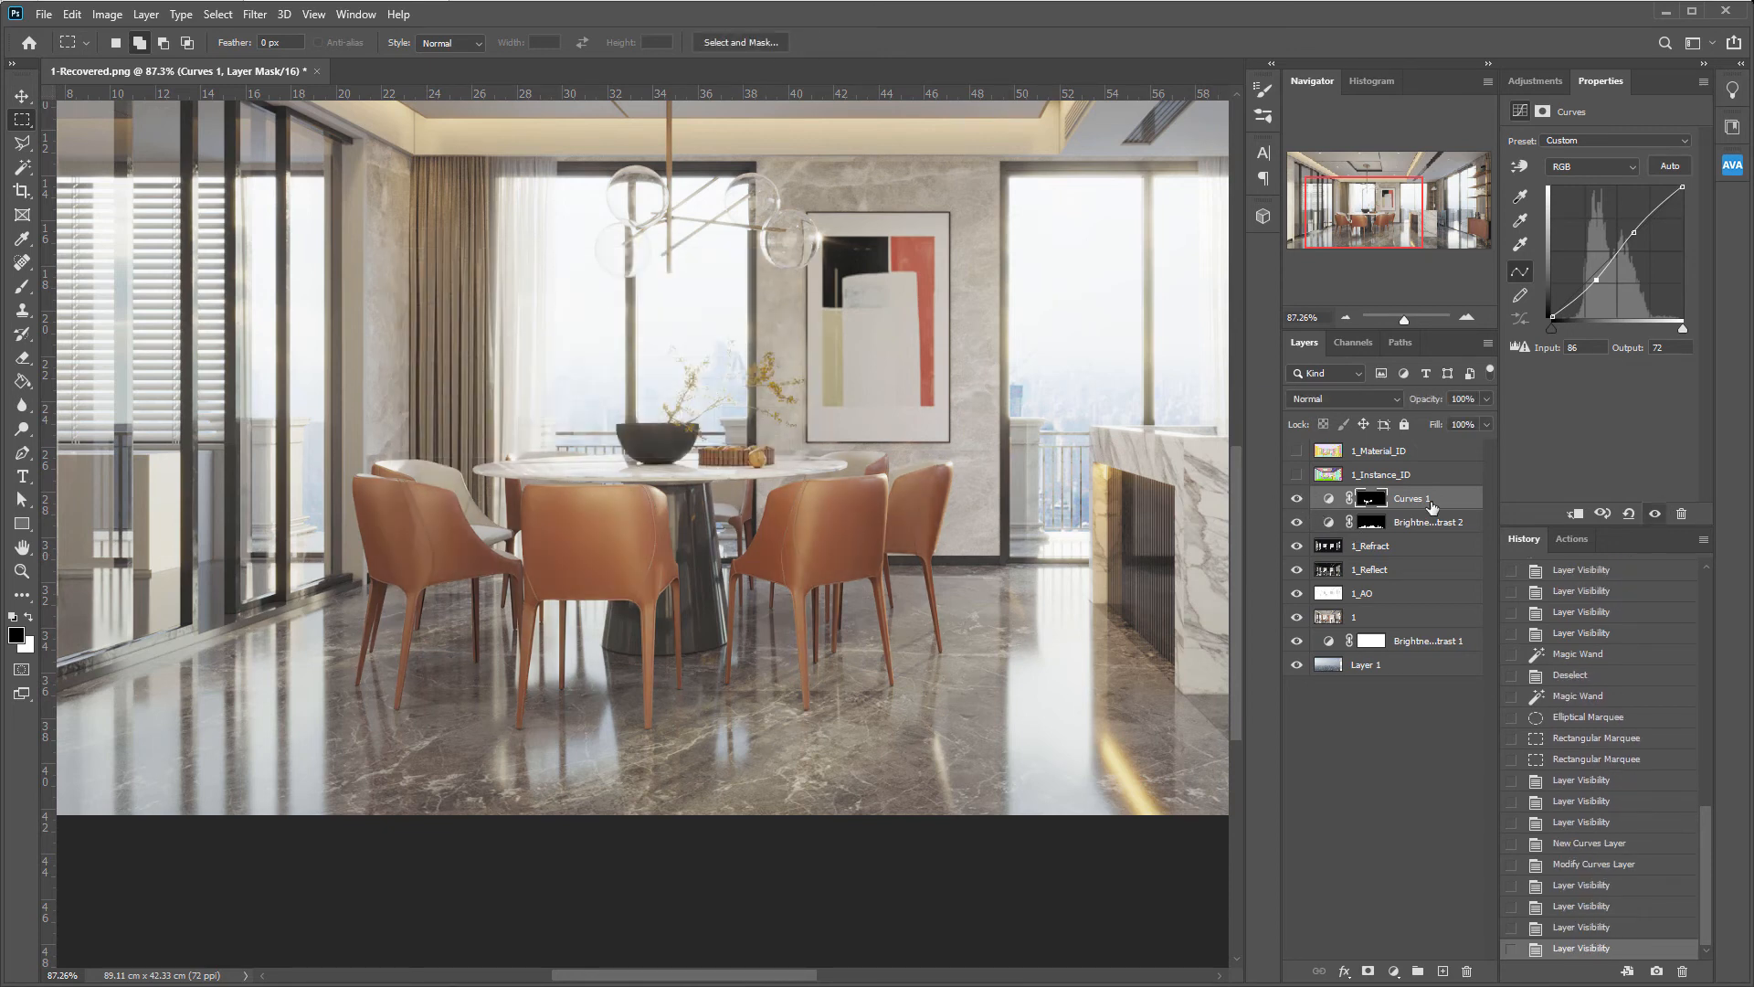
pyautogui.click(1329, 498)
pyautogui.moveTo(1427, 402); pyautogui.dragTo(1388, 403)
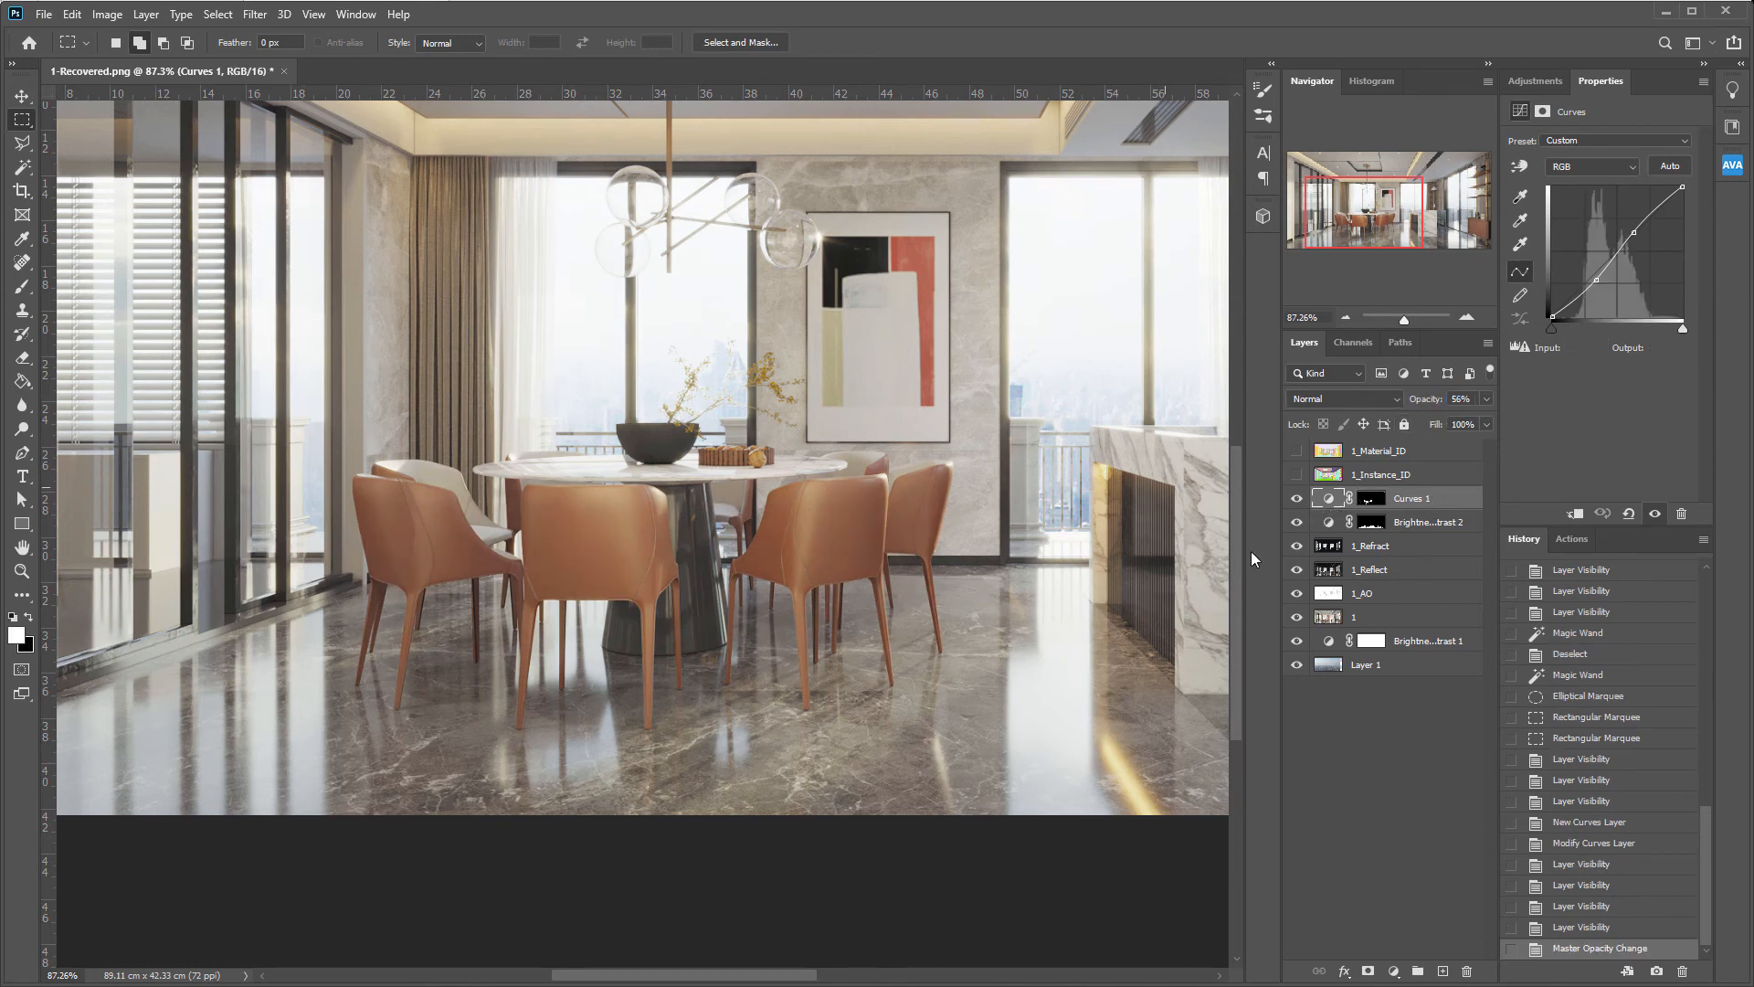
# - Apply Color Efex Pro 4's Pro Contrast with color cast 4%, contrast 11% and dynamic contrast 16%, and compare the image with and without it
pyautogui.click(1346, 315)
pyautogui.click(1346, 315)
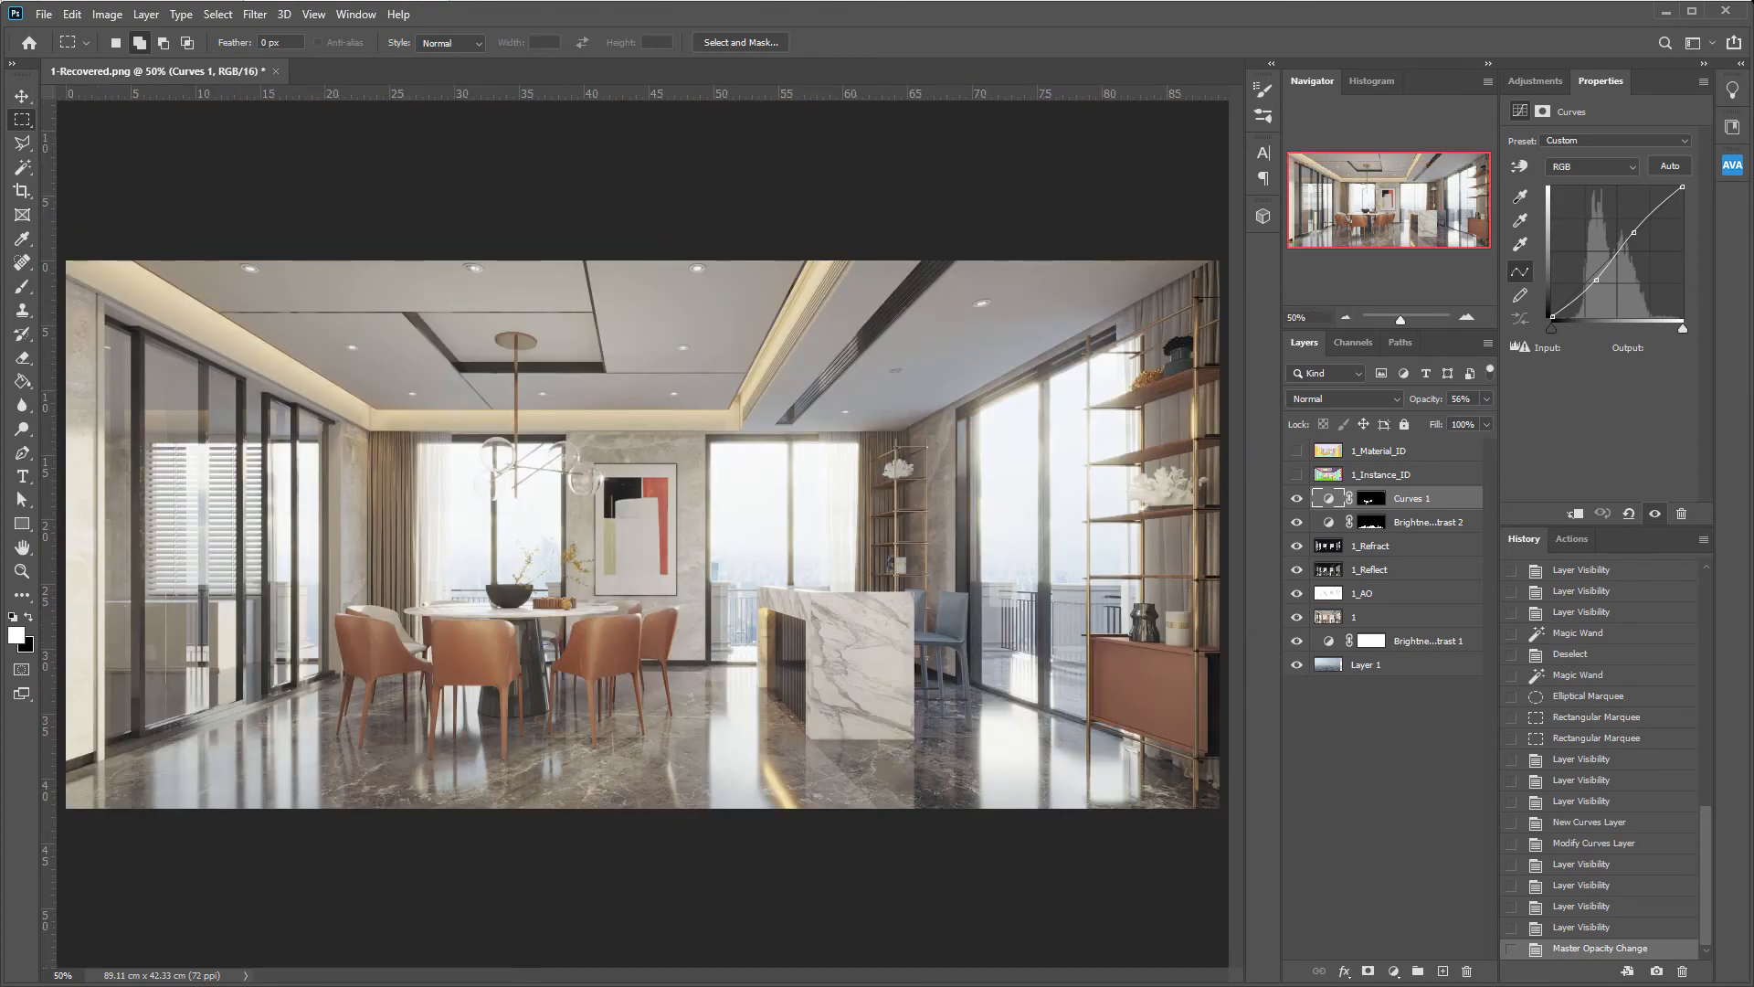
pyautogui.moveTo(1067, 126); pyautogui.dragTo(1113, 68)
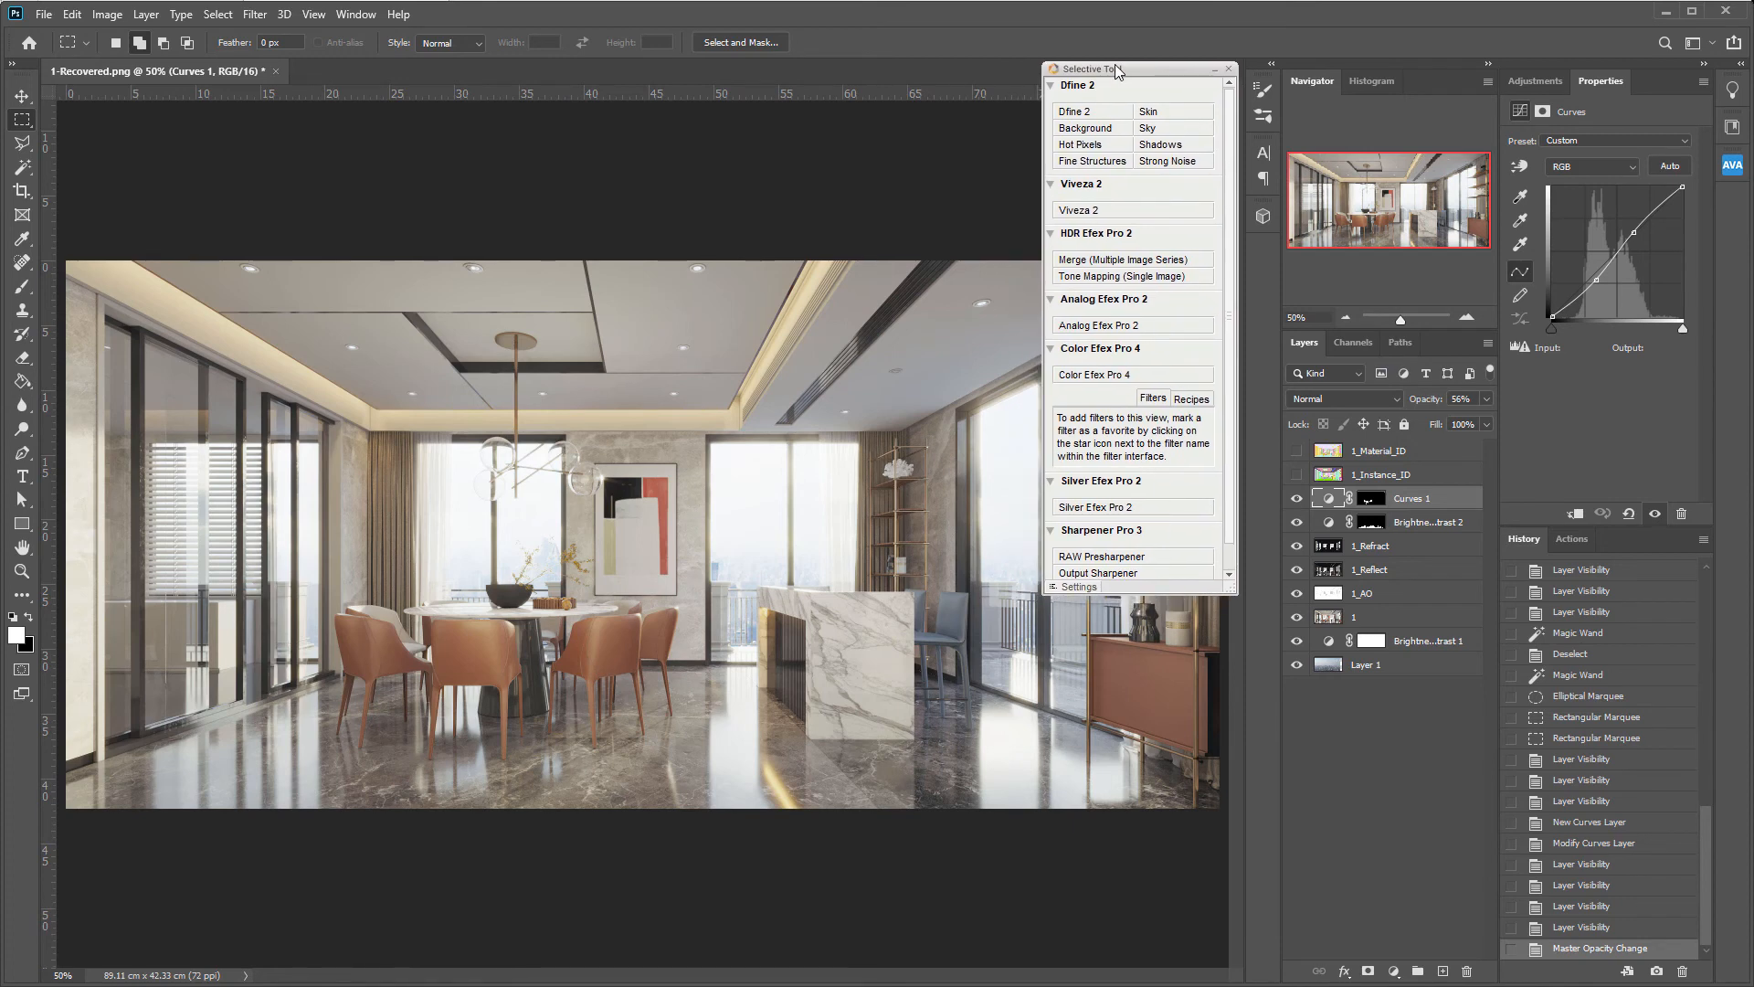
pyautogui.click(1088, 381)
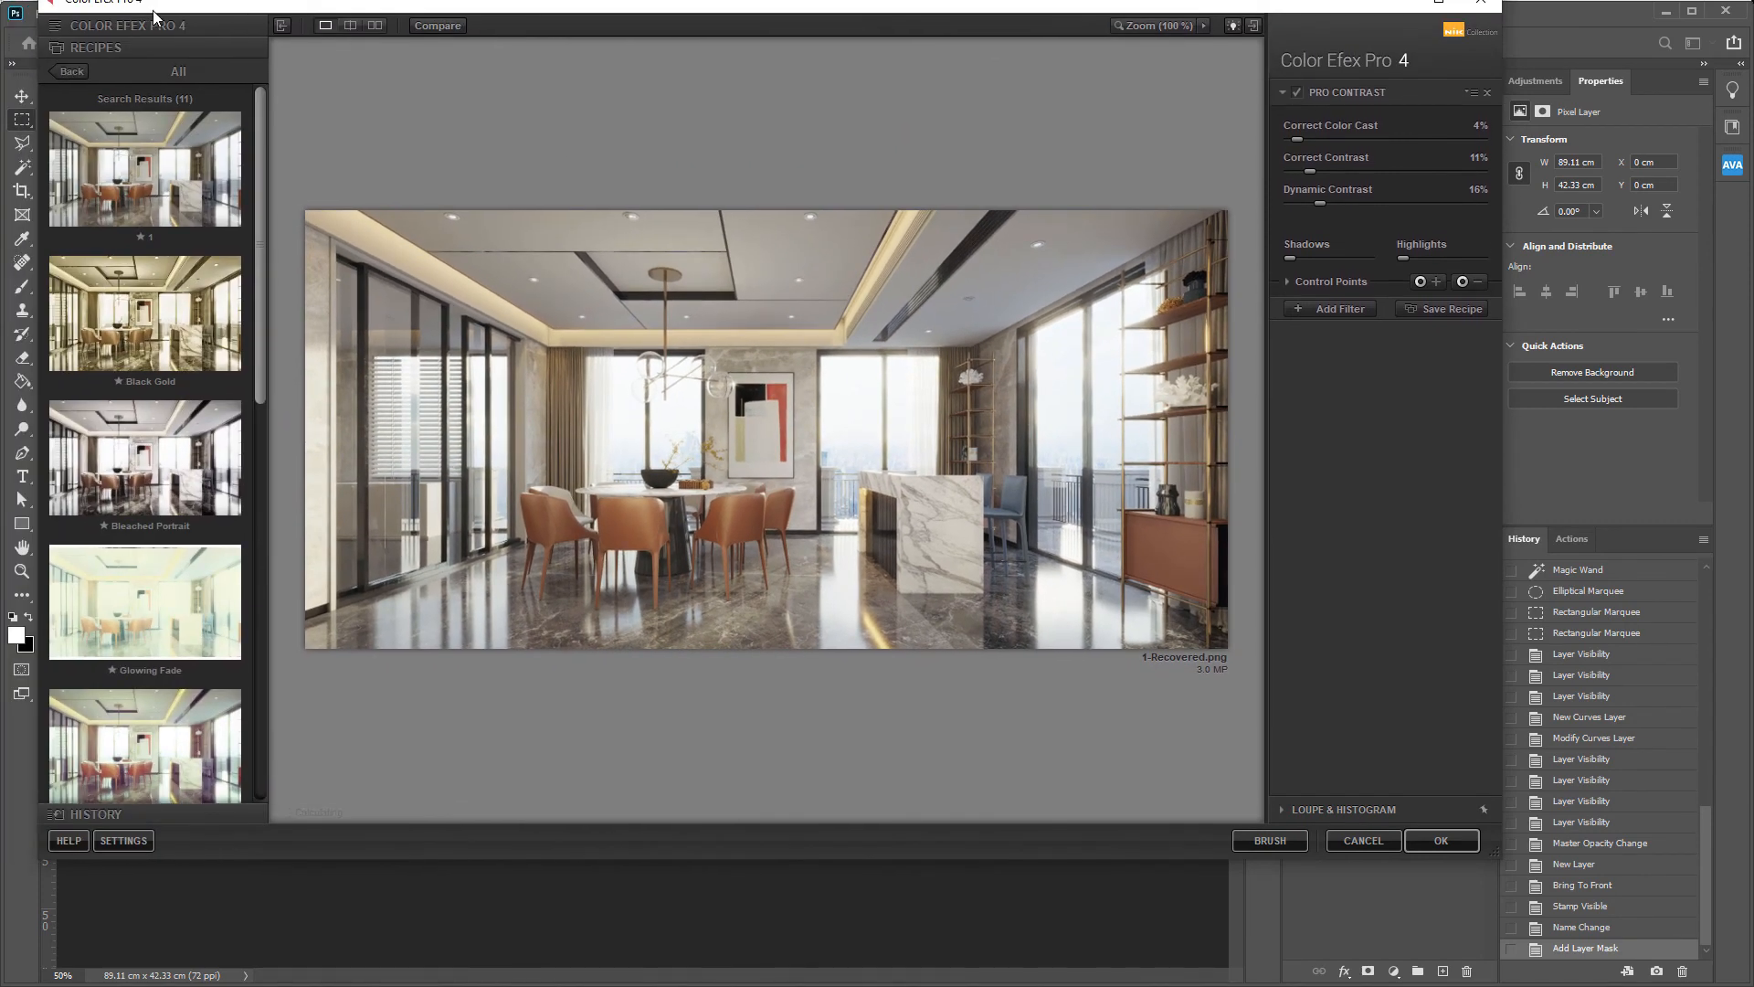
pyautogui.moveTo(153, 8); pyautogui.dragTo(233, 104)
pyautogui.click(1372, 189)
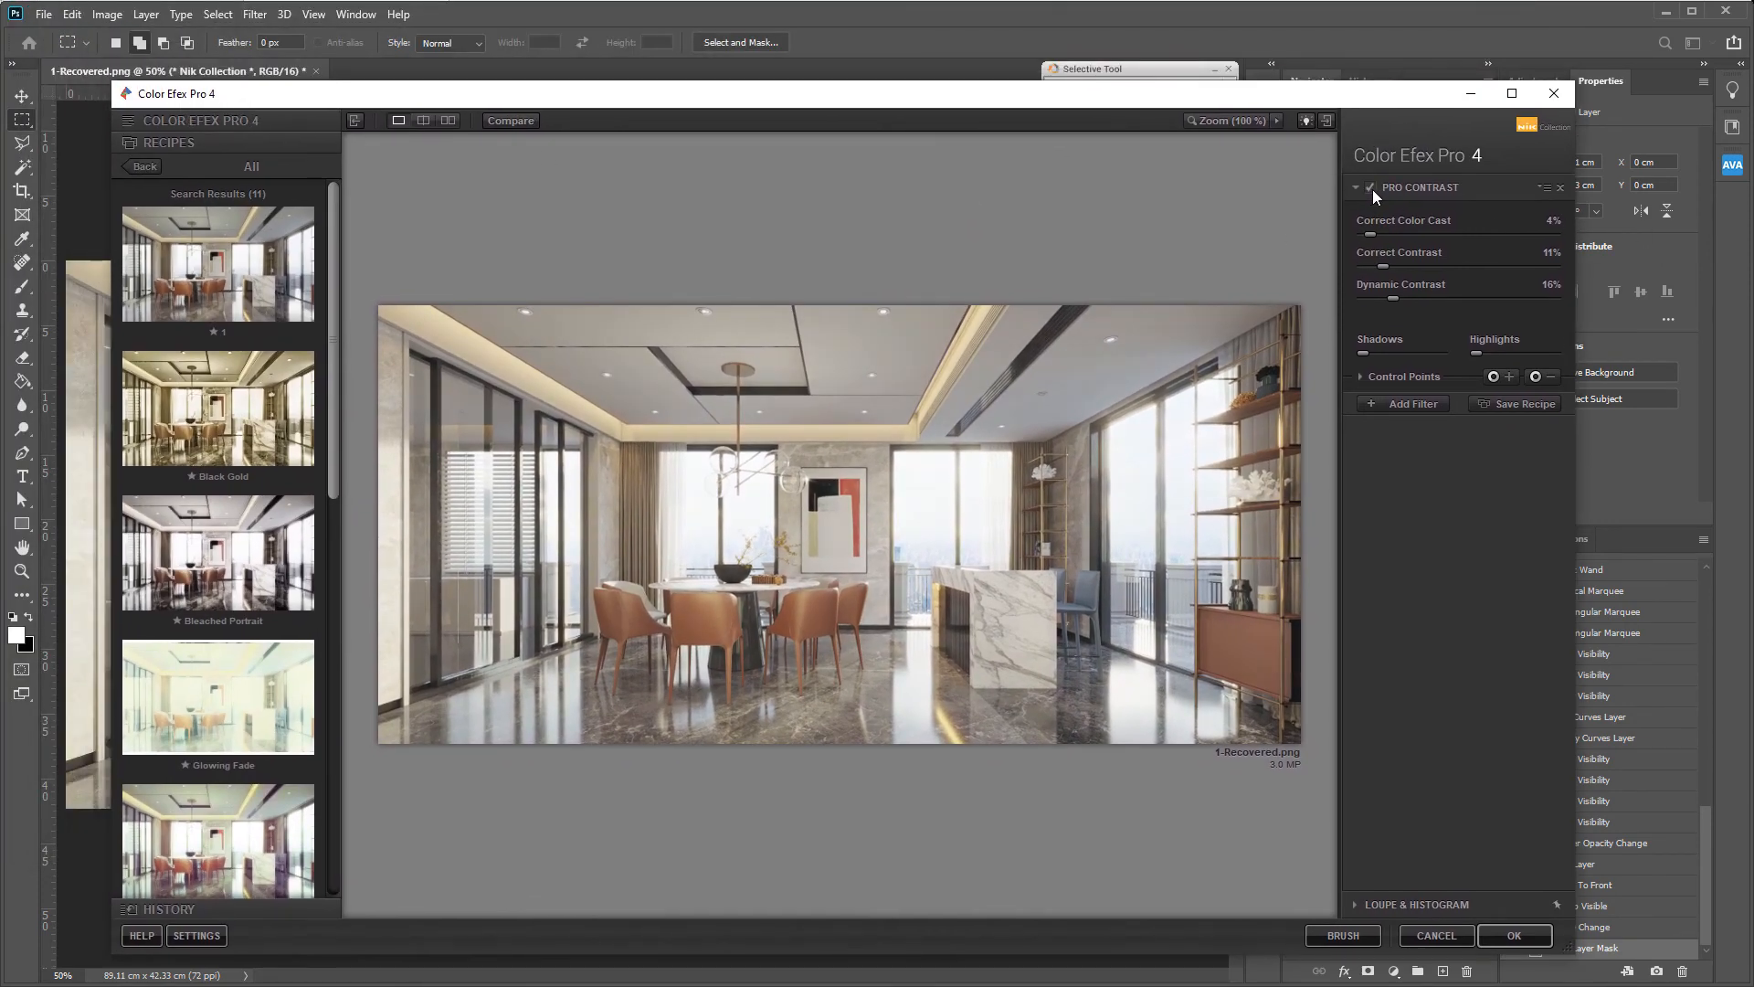
pyautogui.click(1373, 189)
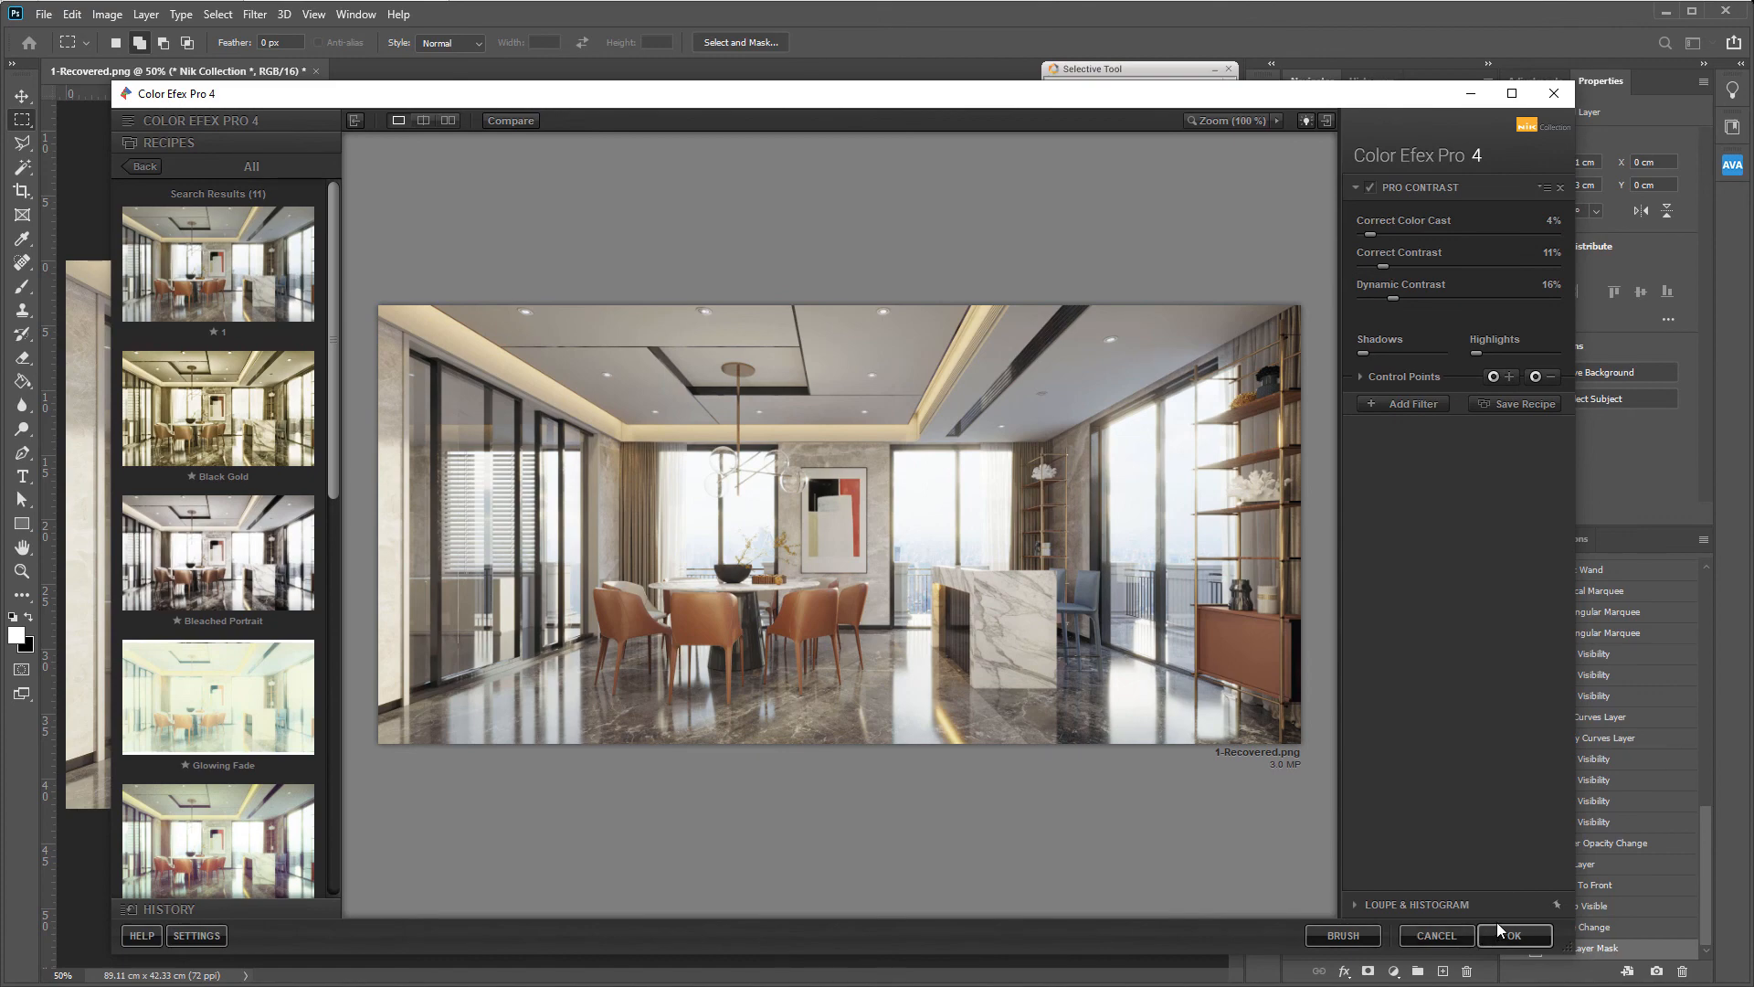
pyautogui.click(1522, 937)
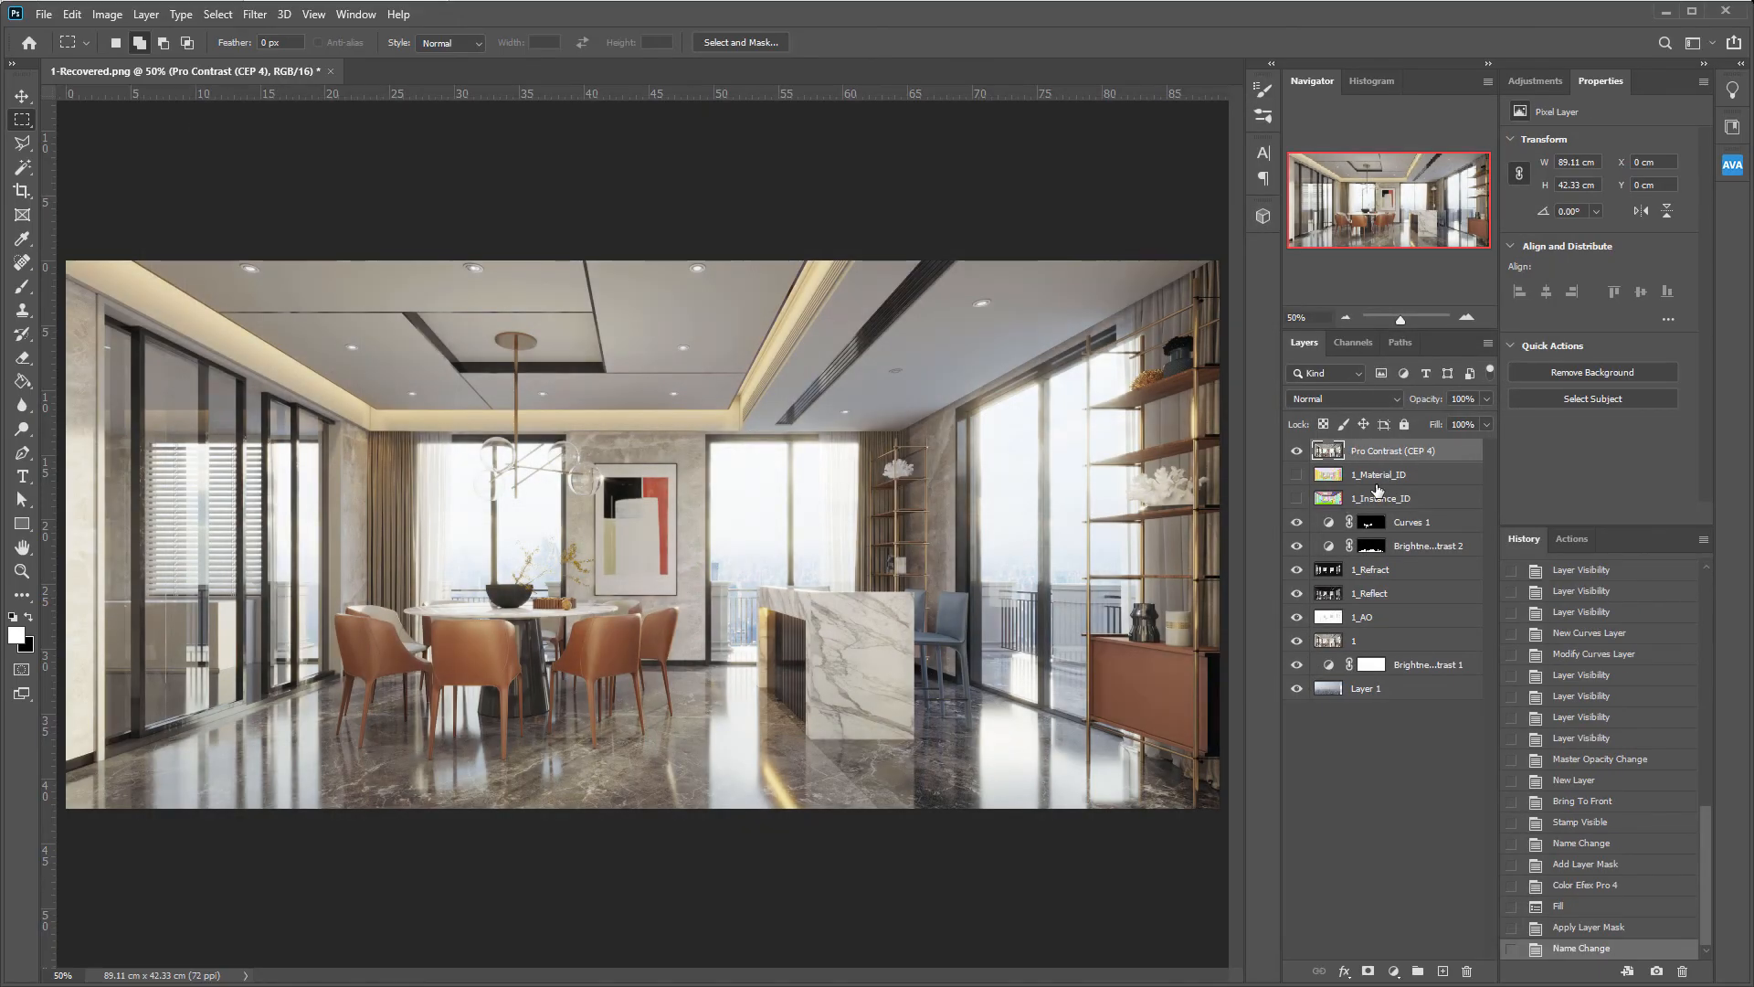
pyautogui.click(1297, 452)
pyautogui.click(1298, 453)
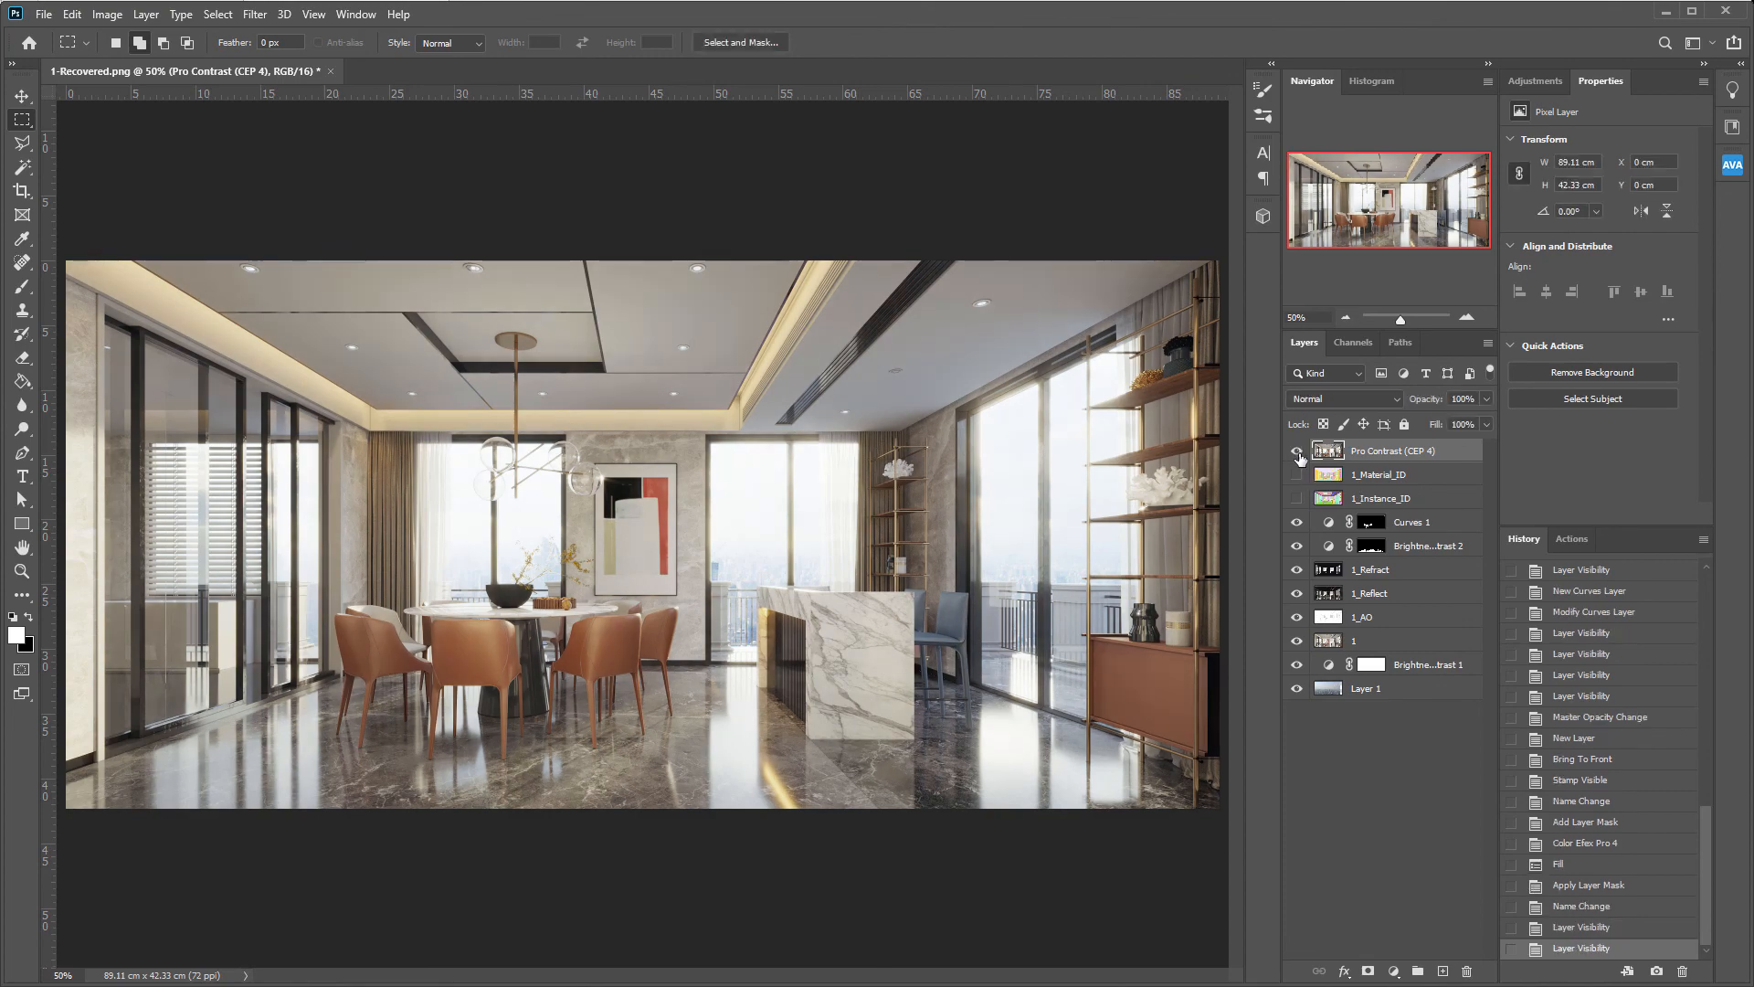